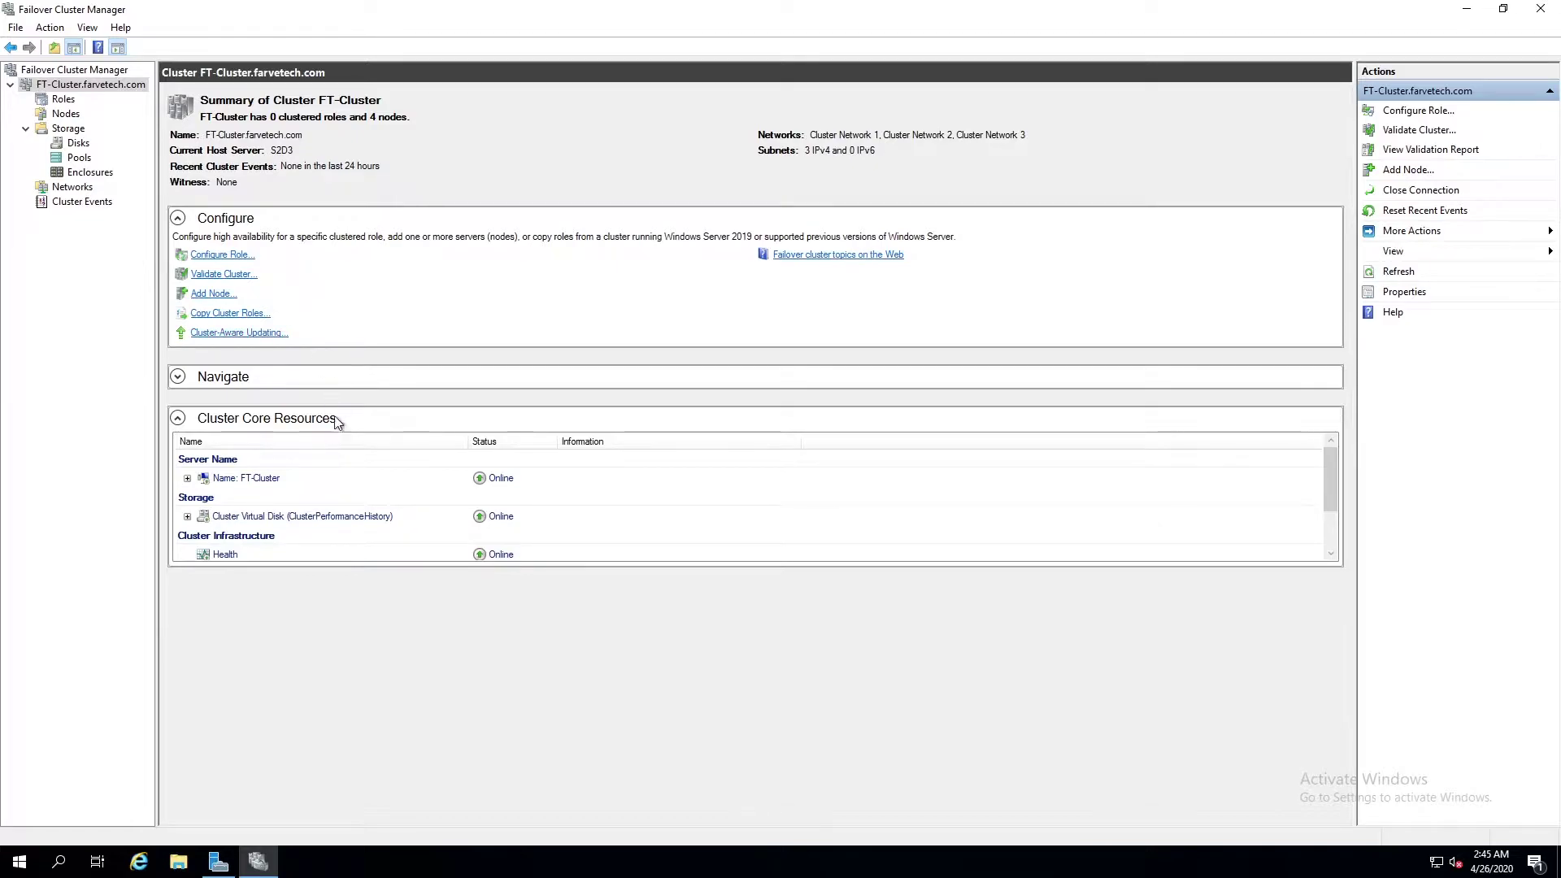
Inspect the cluster name resource and the VMs cluster disk, then show the three cluster networks.
left_click(187, 479)
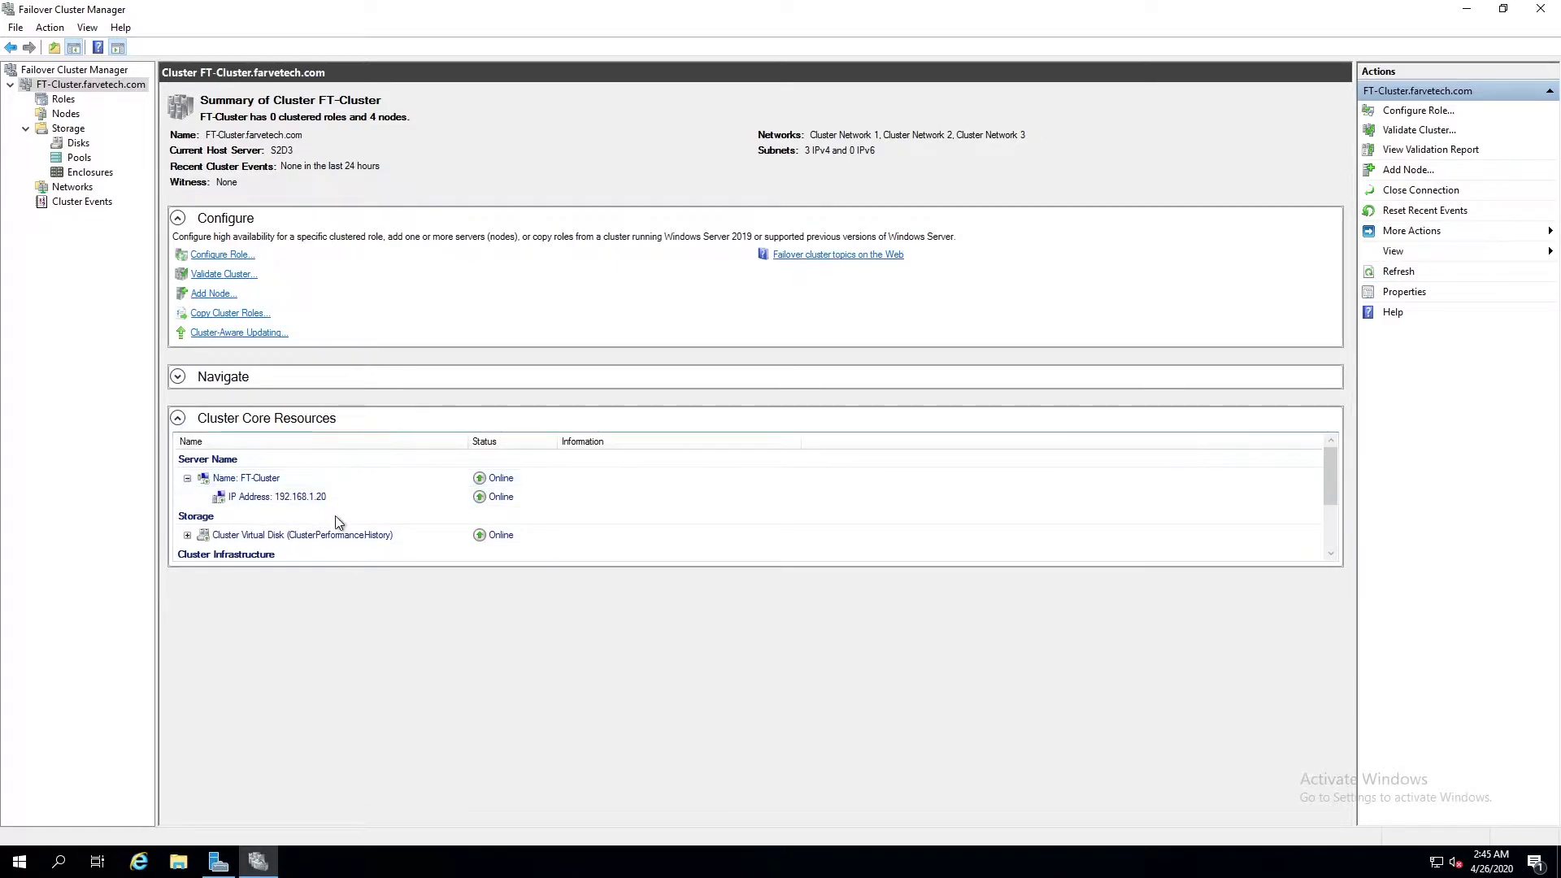
scroll(335, 516, "down", 2)
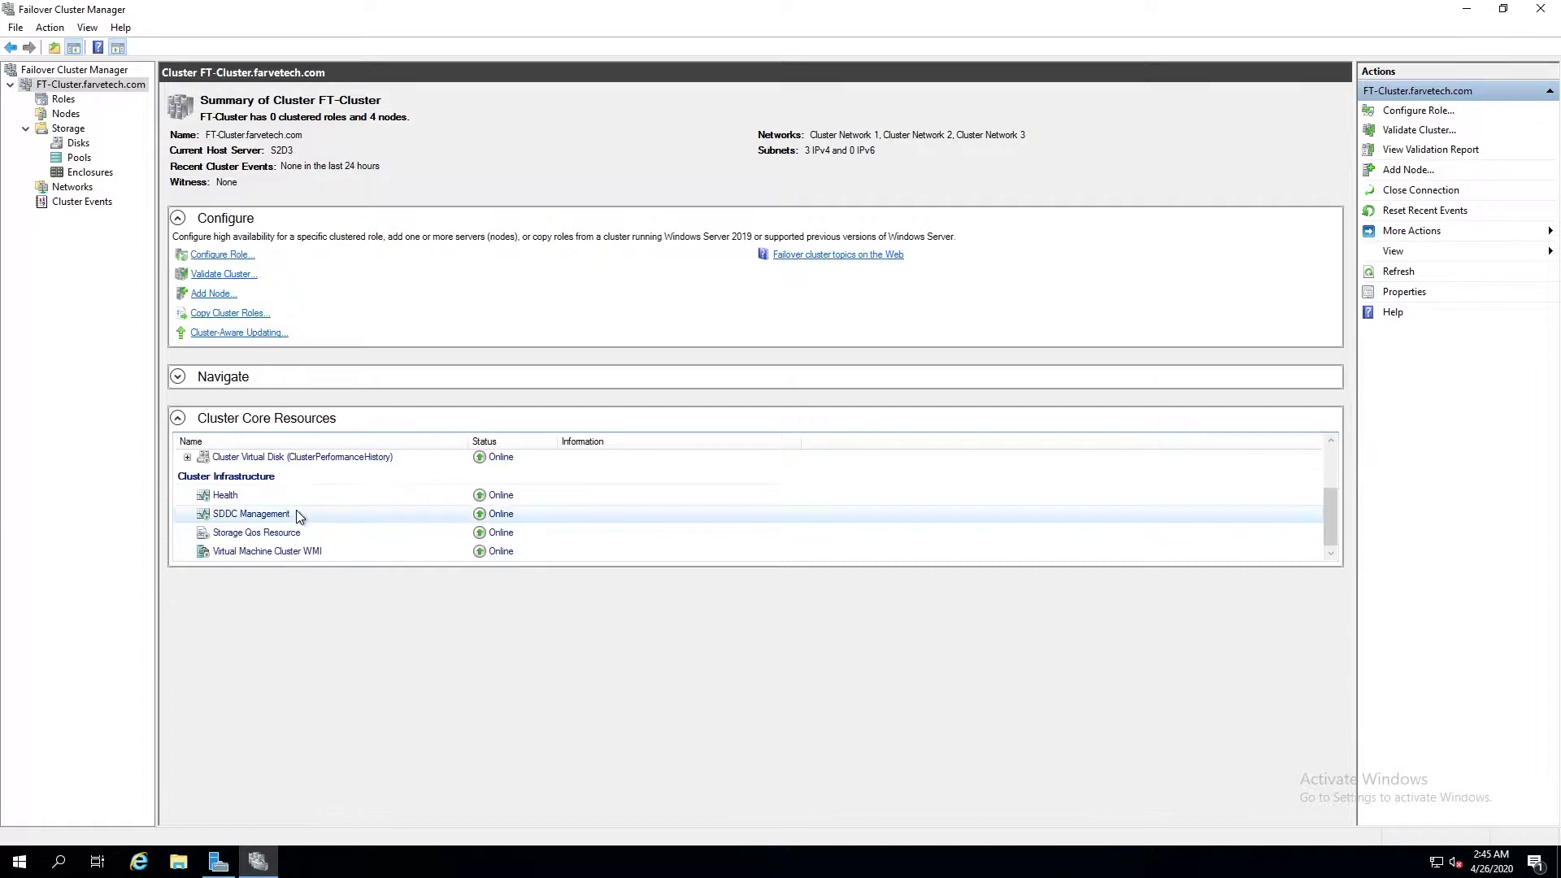
left_click(78, 143)
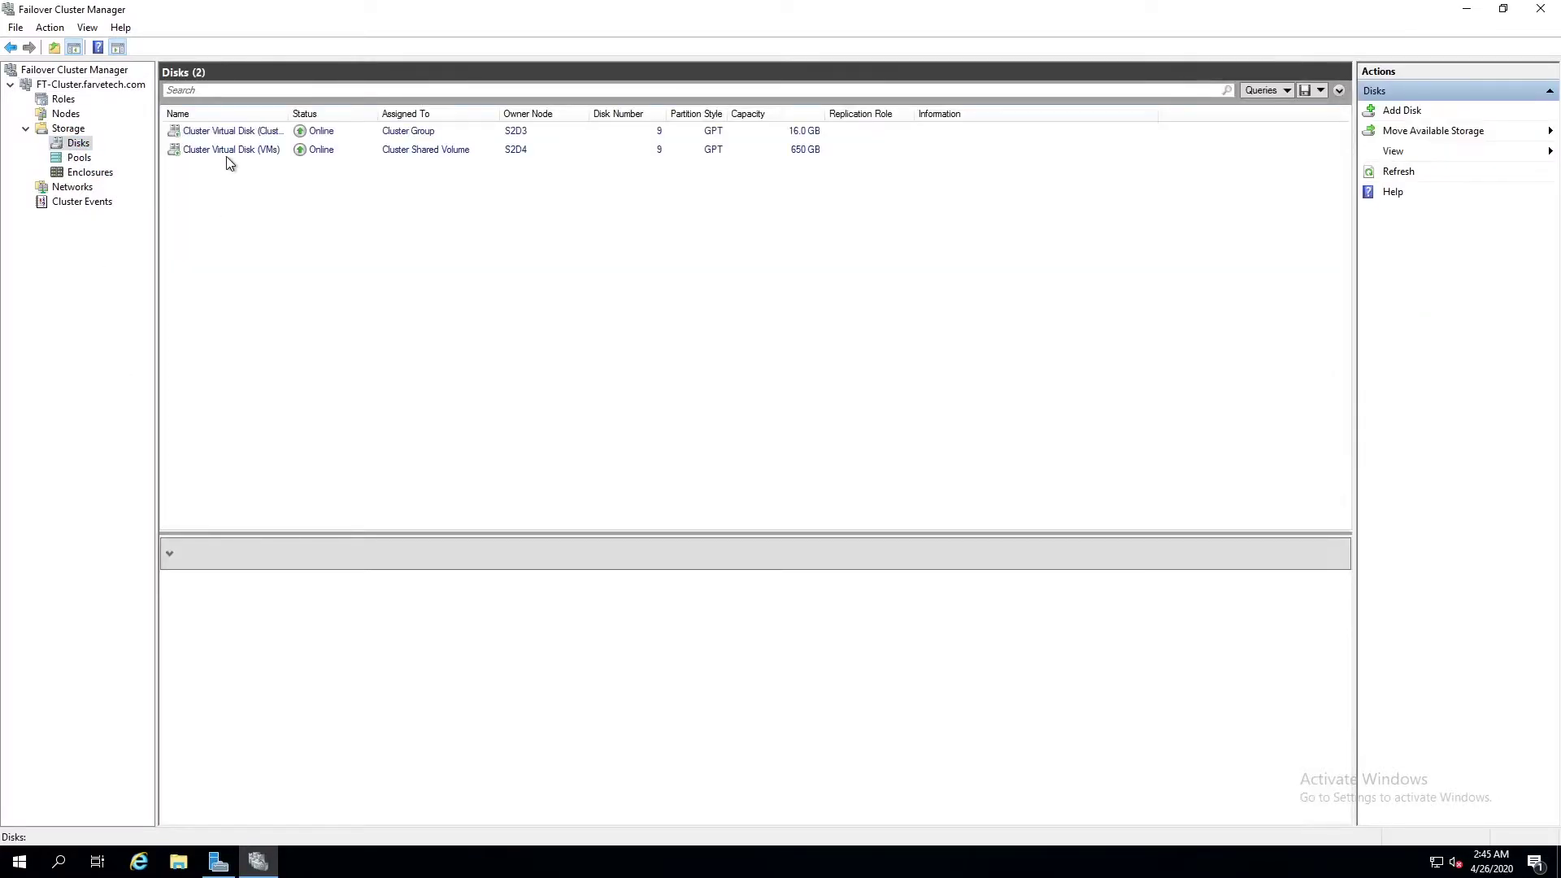
left_click(227, 153)
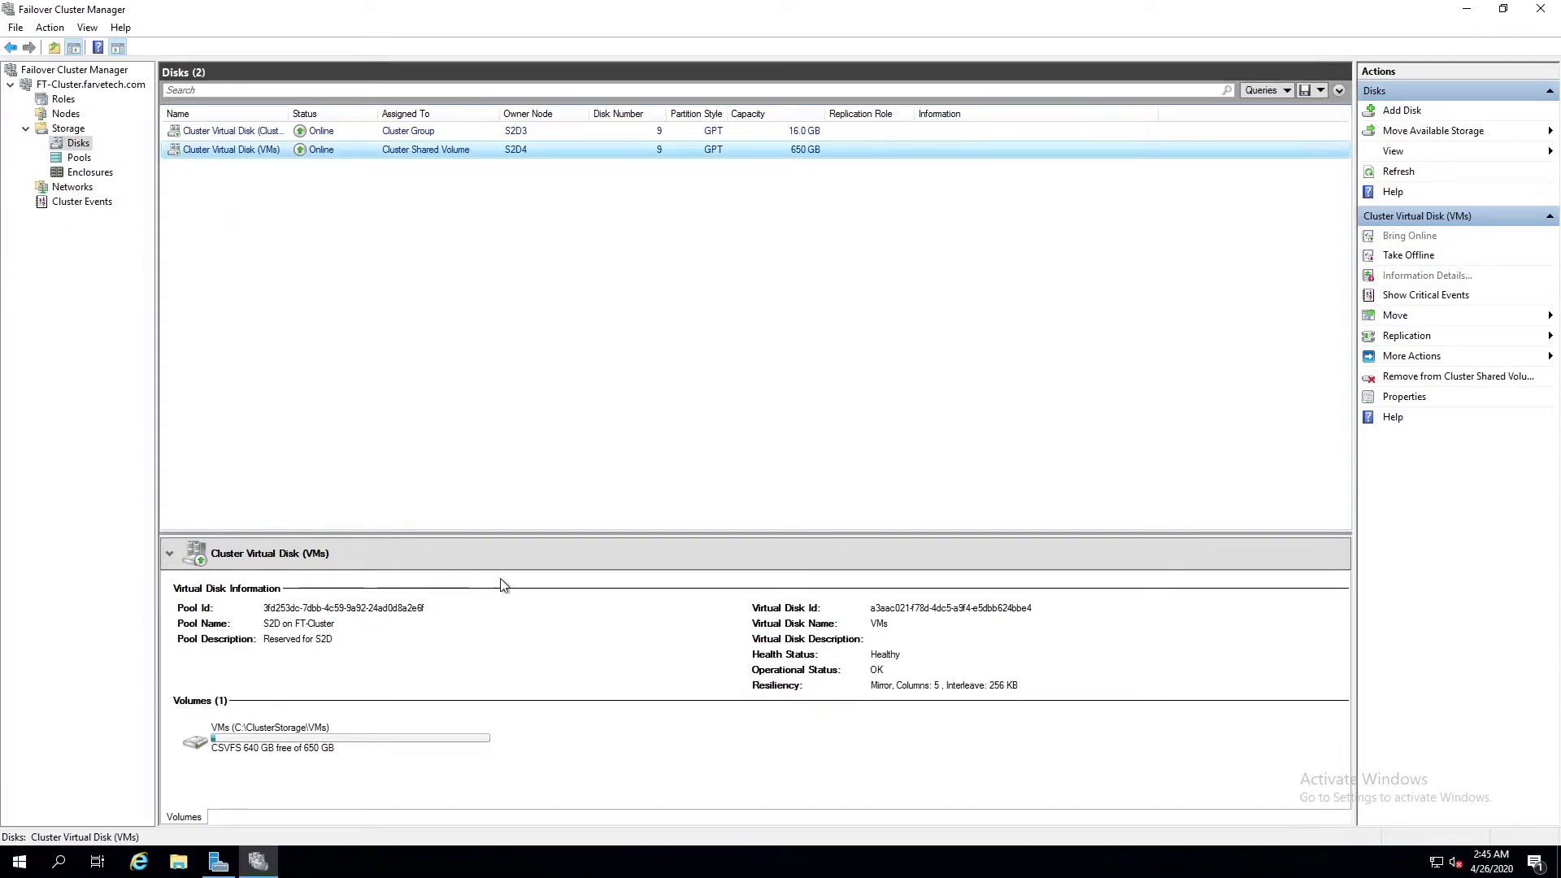
left_click(70, 192)
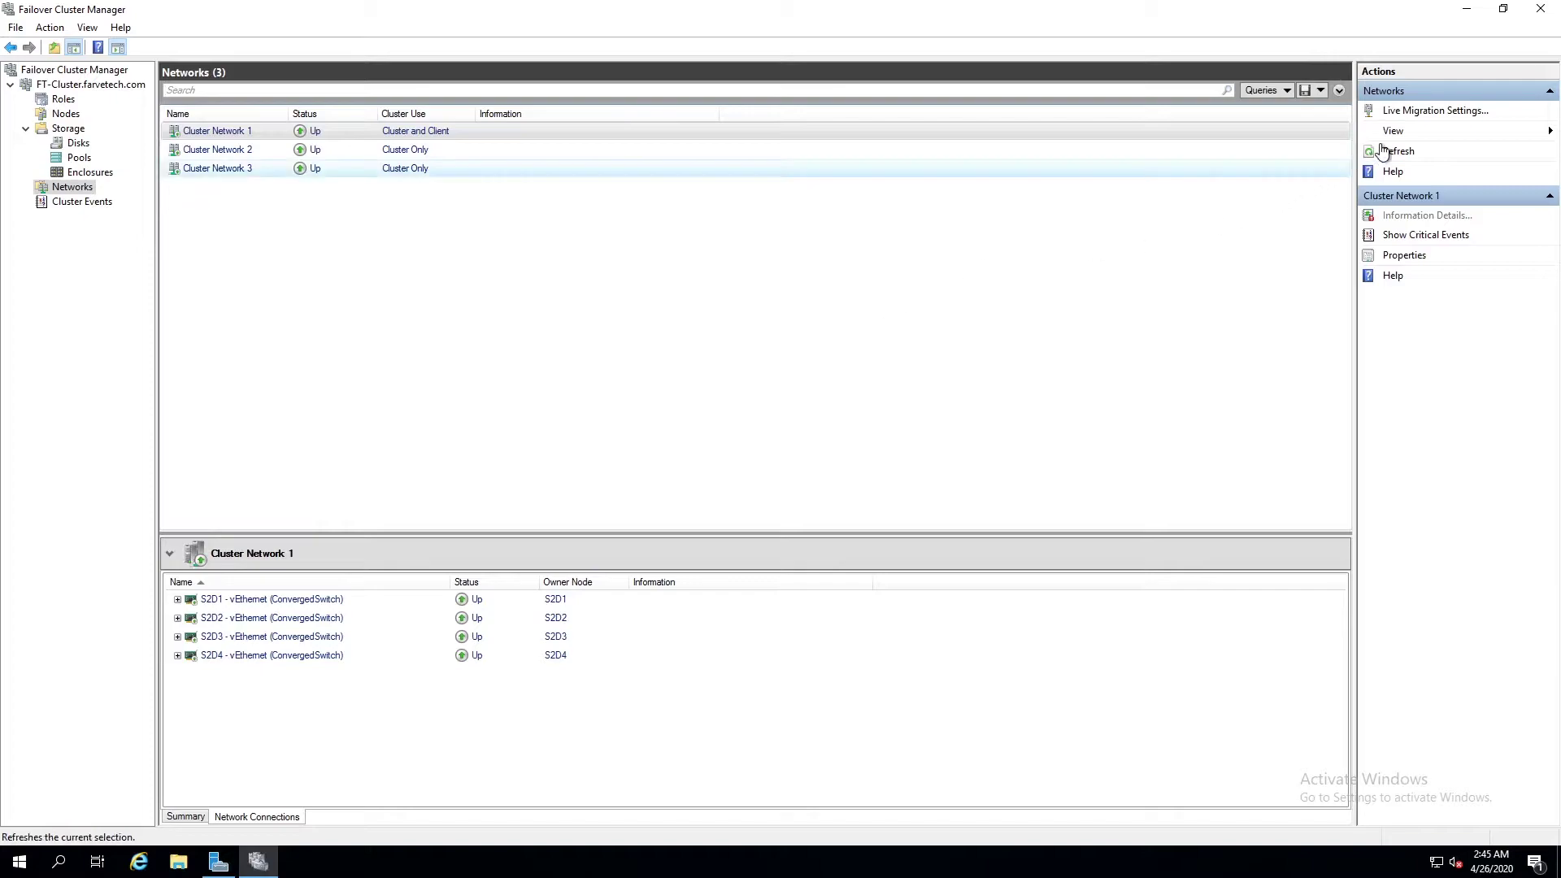
Exclude Cluster Network 1 from live migration, leaving Cluster Networks 2 and 3.
left_click(1435, 116)
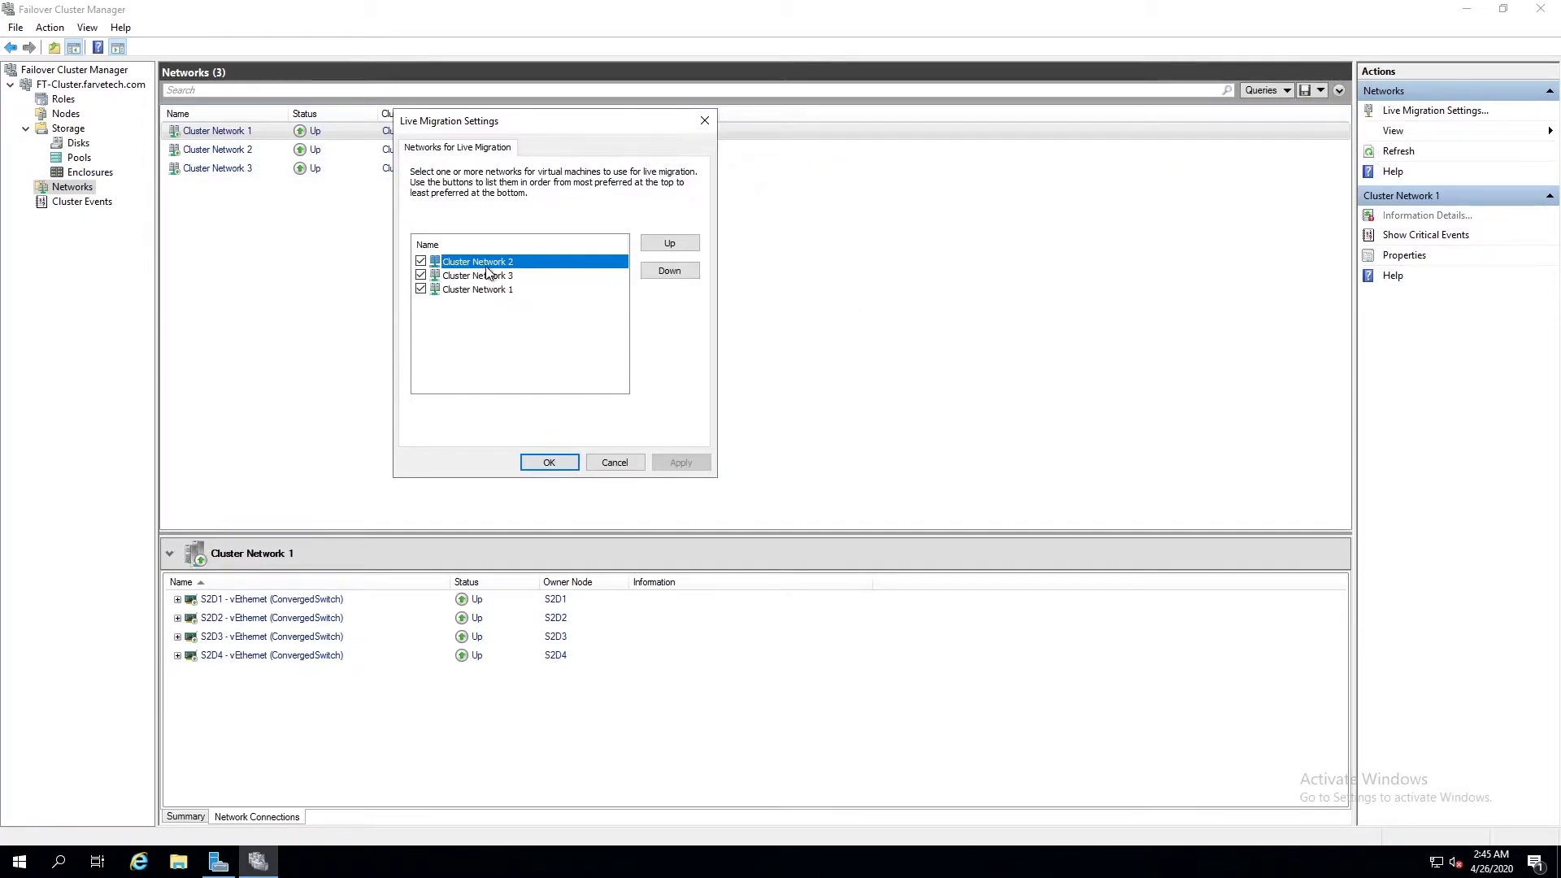
left_click(422, 290)
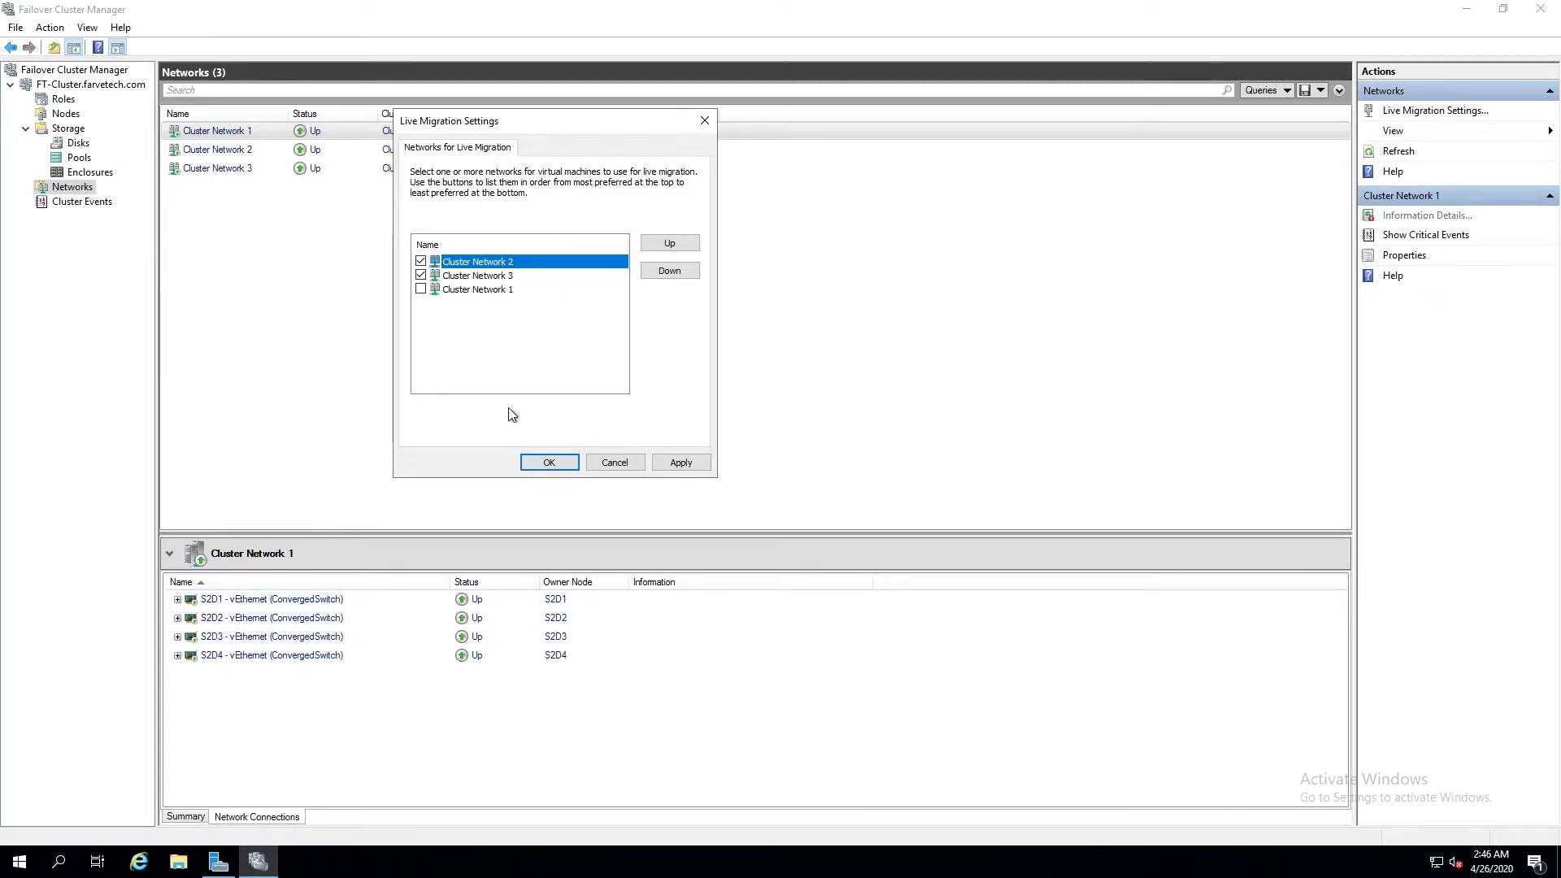
left_click(550, 463)
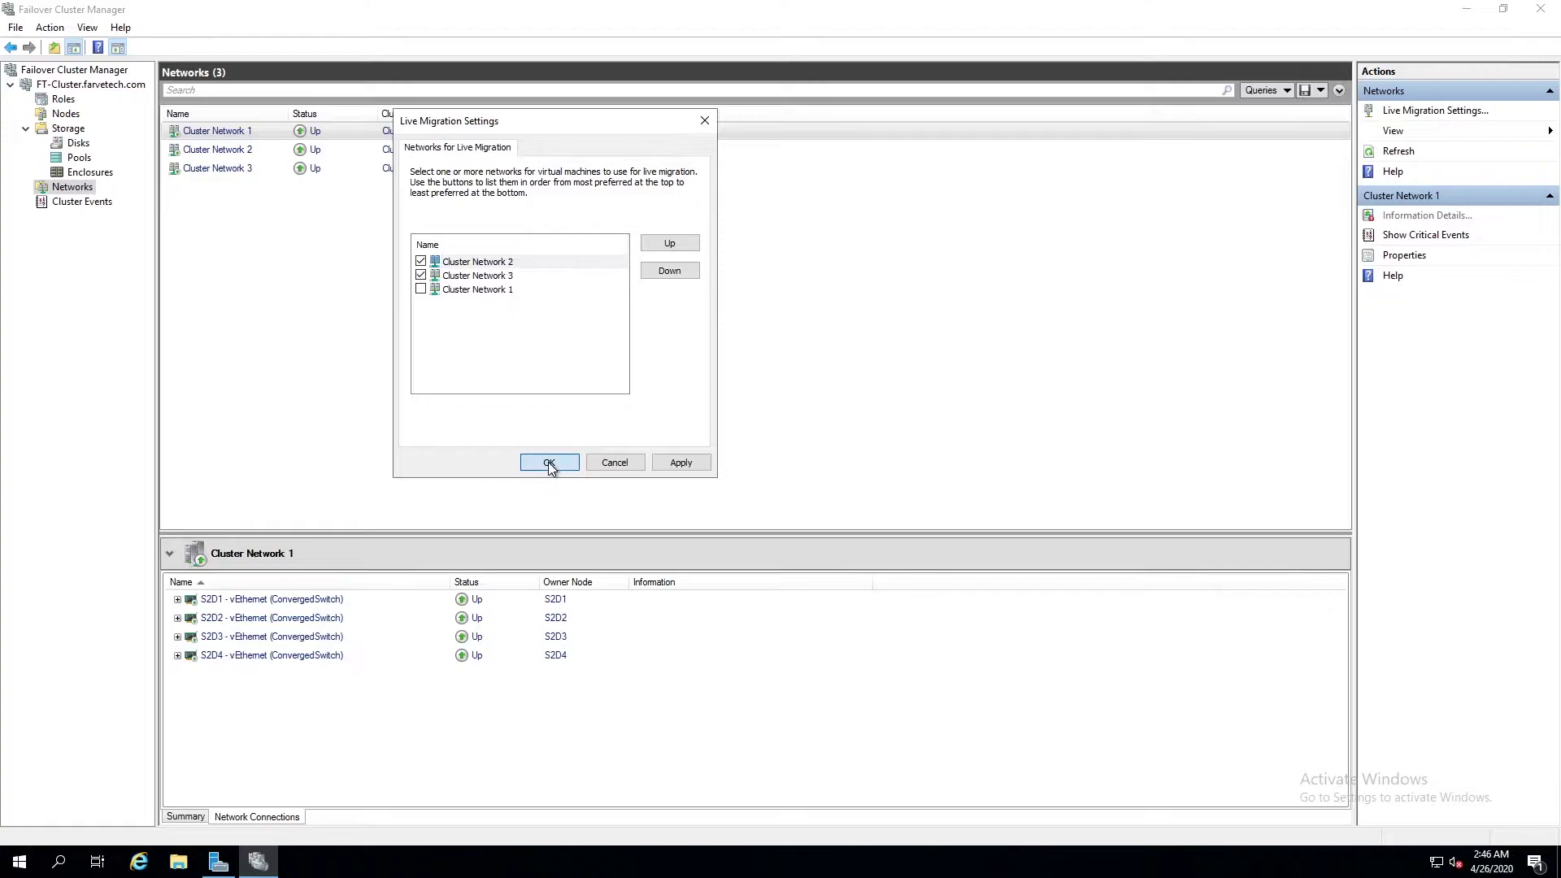
Start an advanced cluster quorum configuration that keeps all nodes voting.
left_click(78, 86)
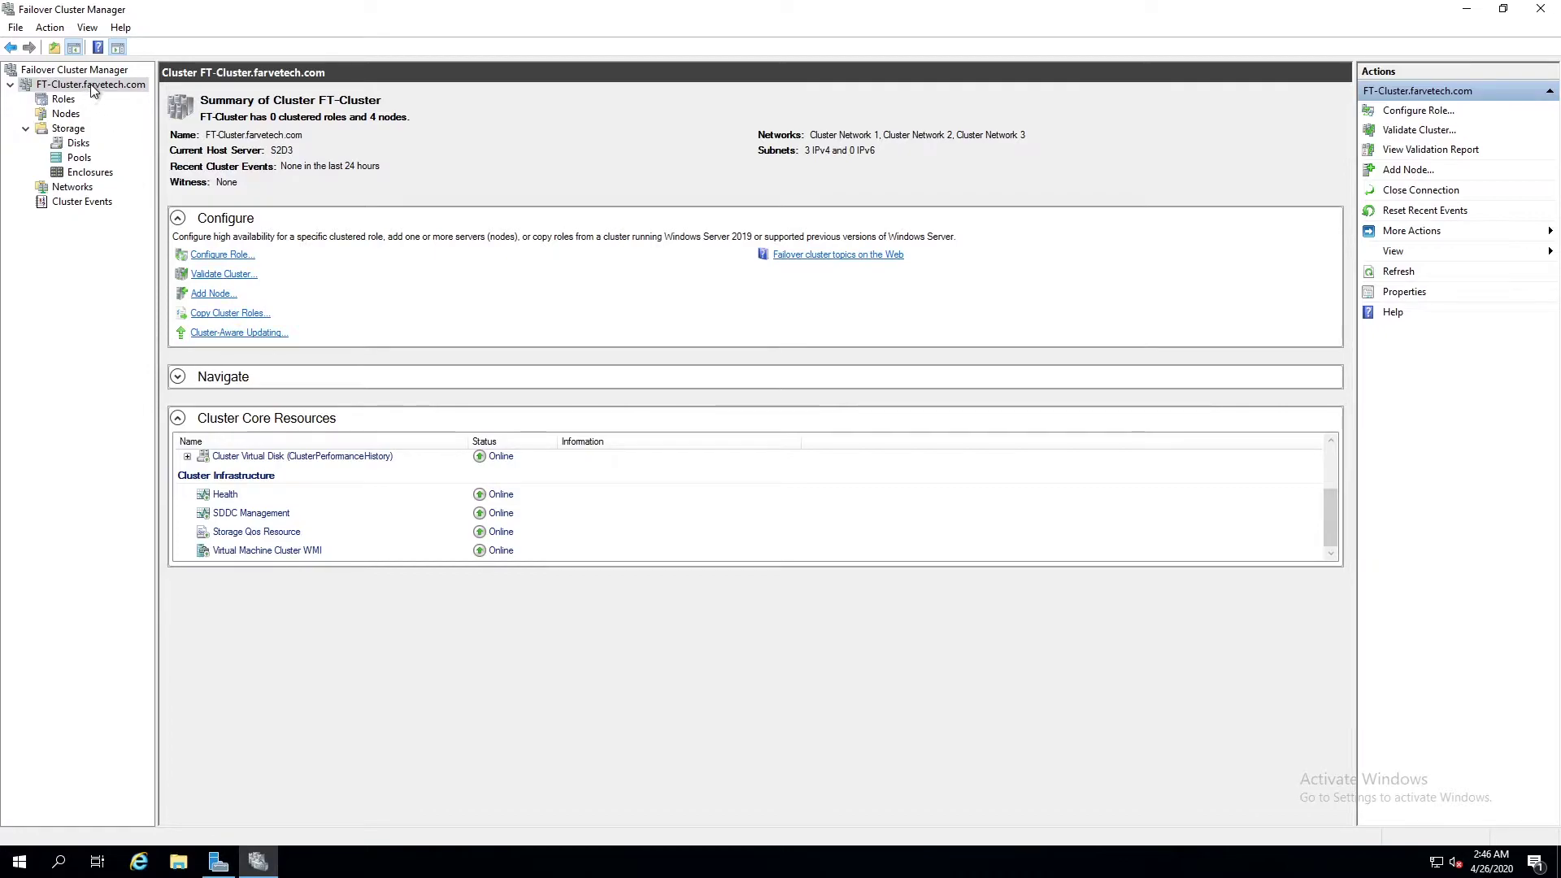
right_click(92, 88)
mouse_move(218, 228)
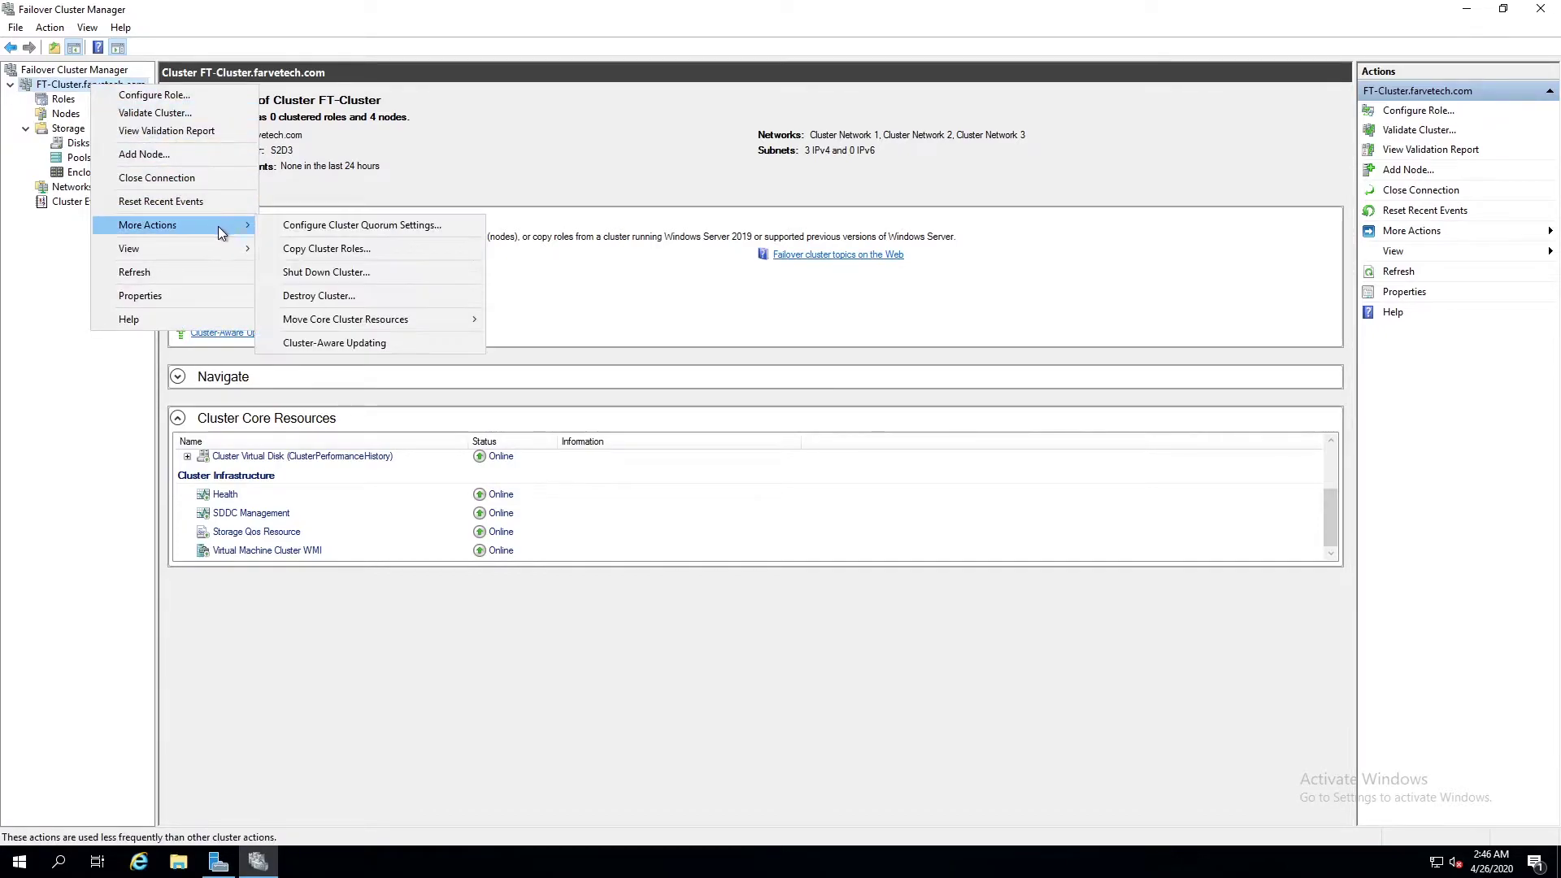
left_click(324, 227)
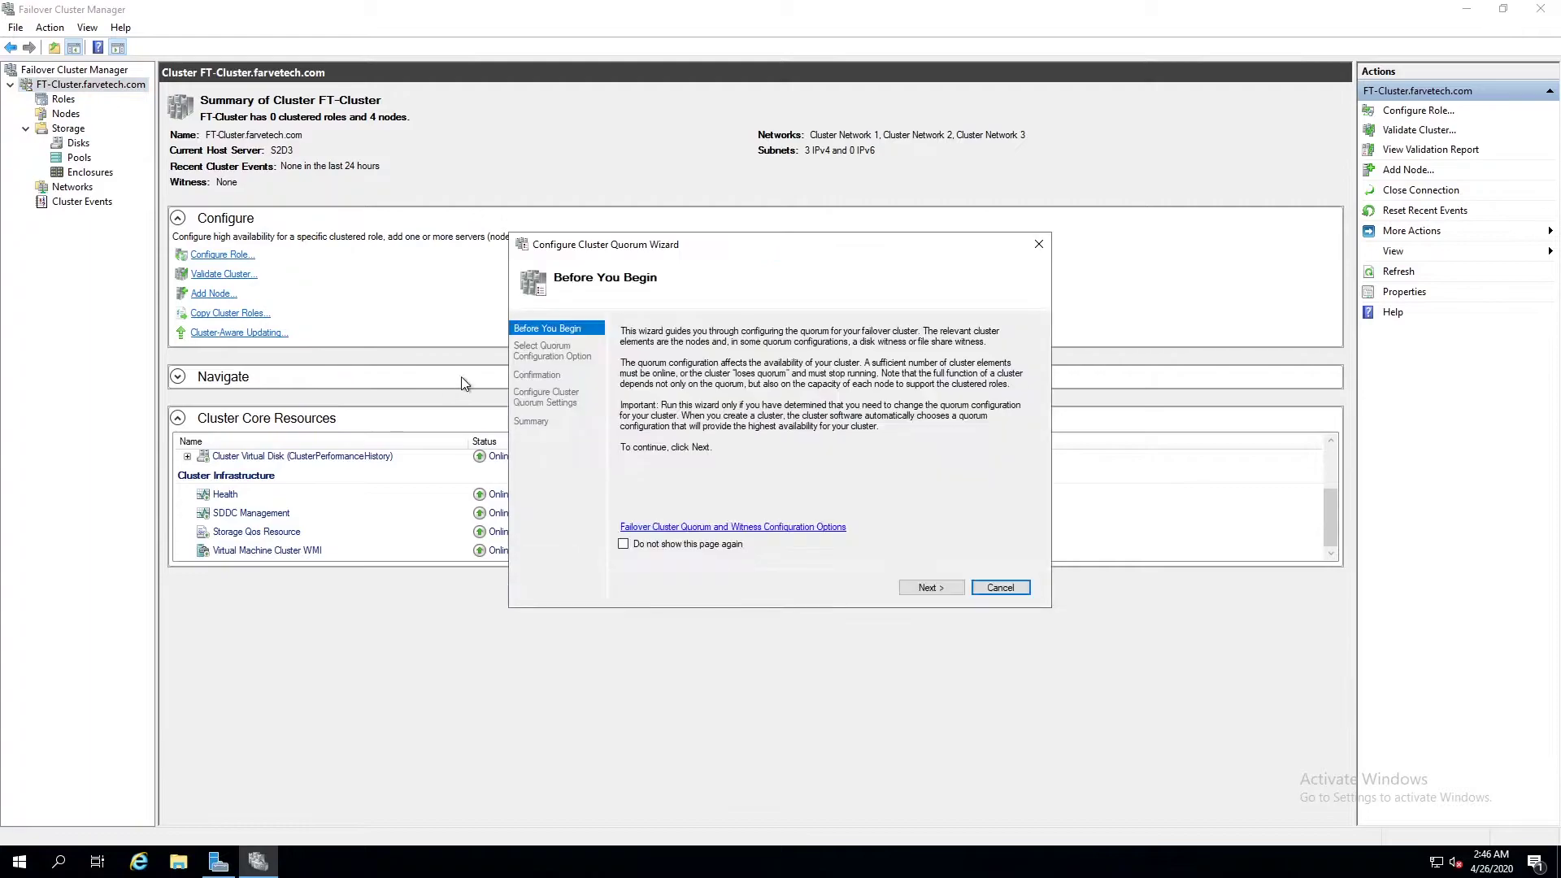
left_click(931, 587)
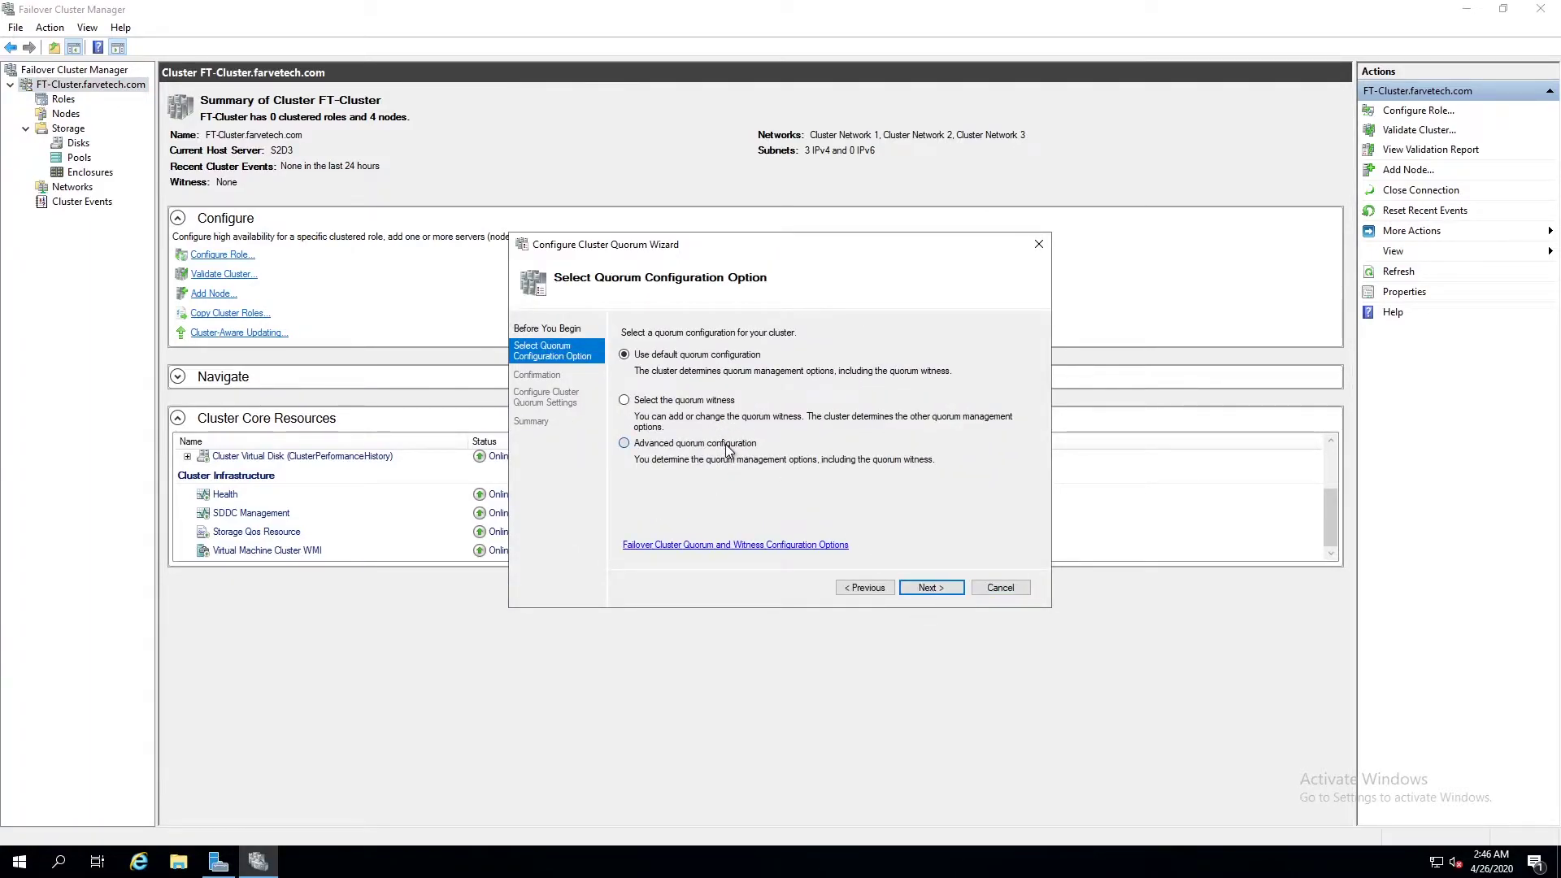
left_click(728, 446)
left_click(926, 588)
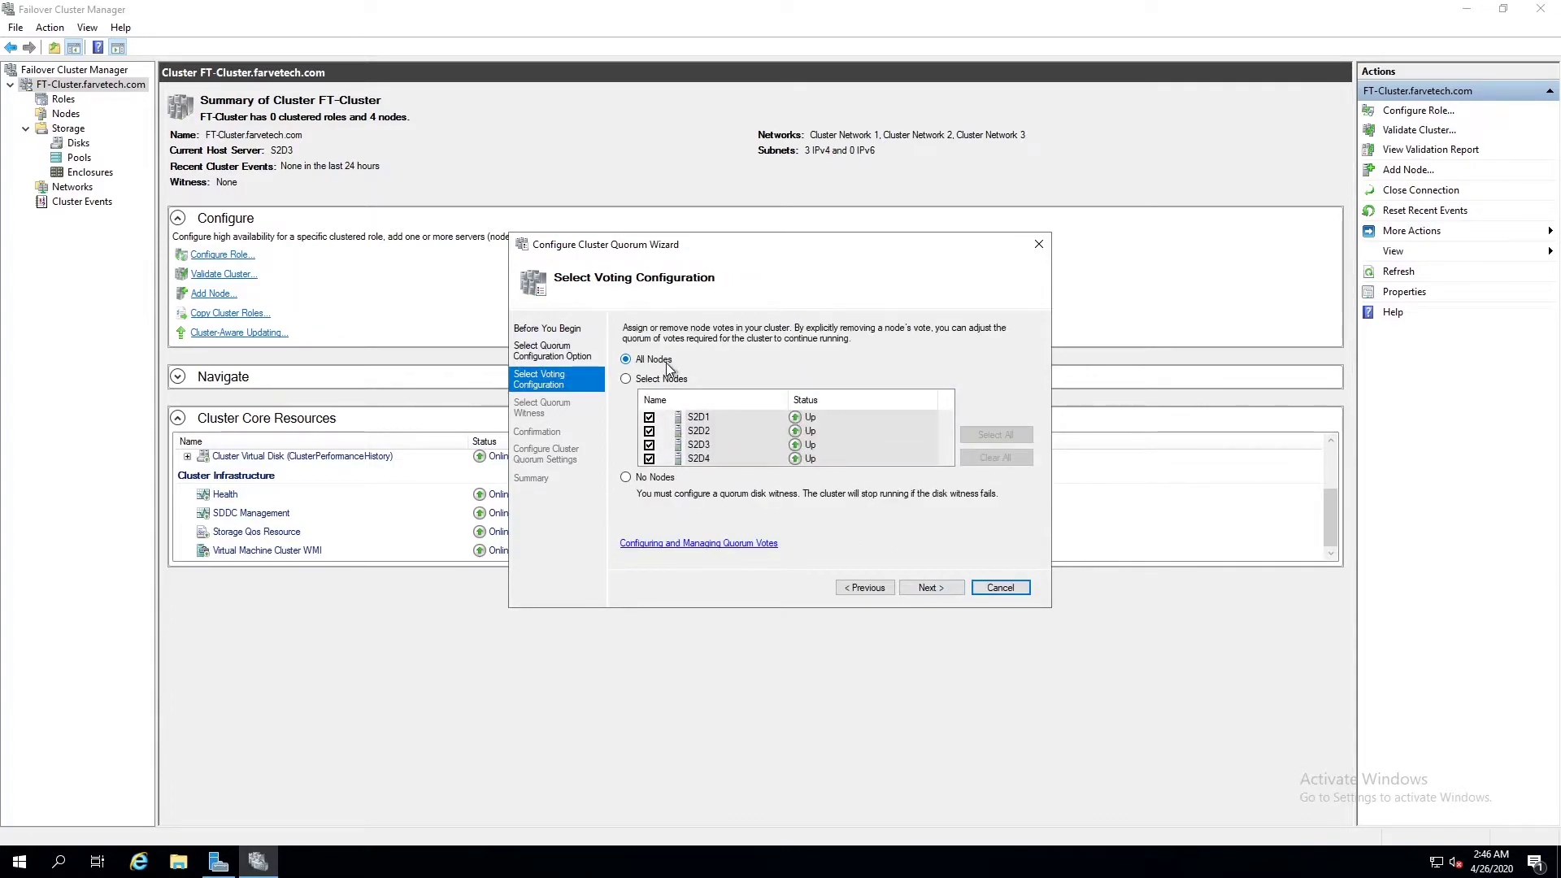
left_click(930, 588)
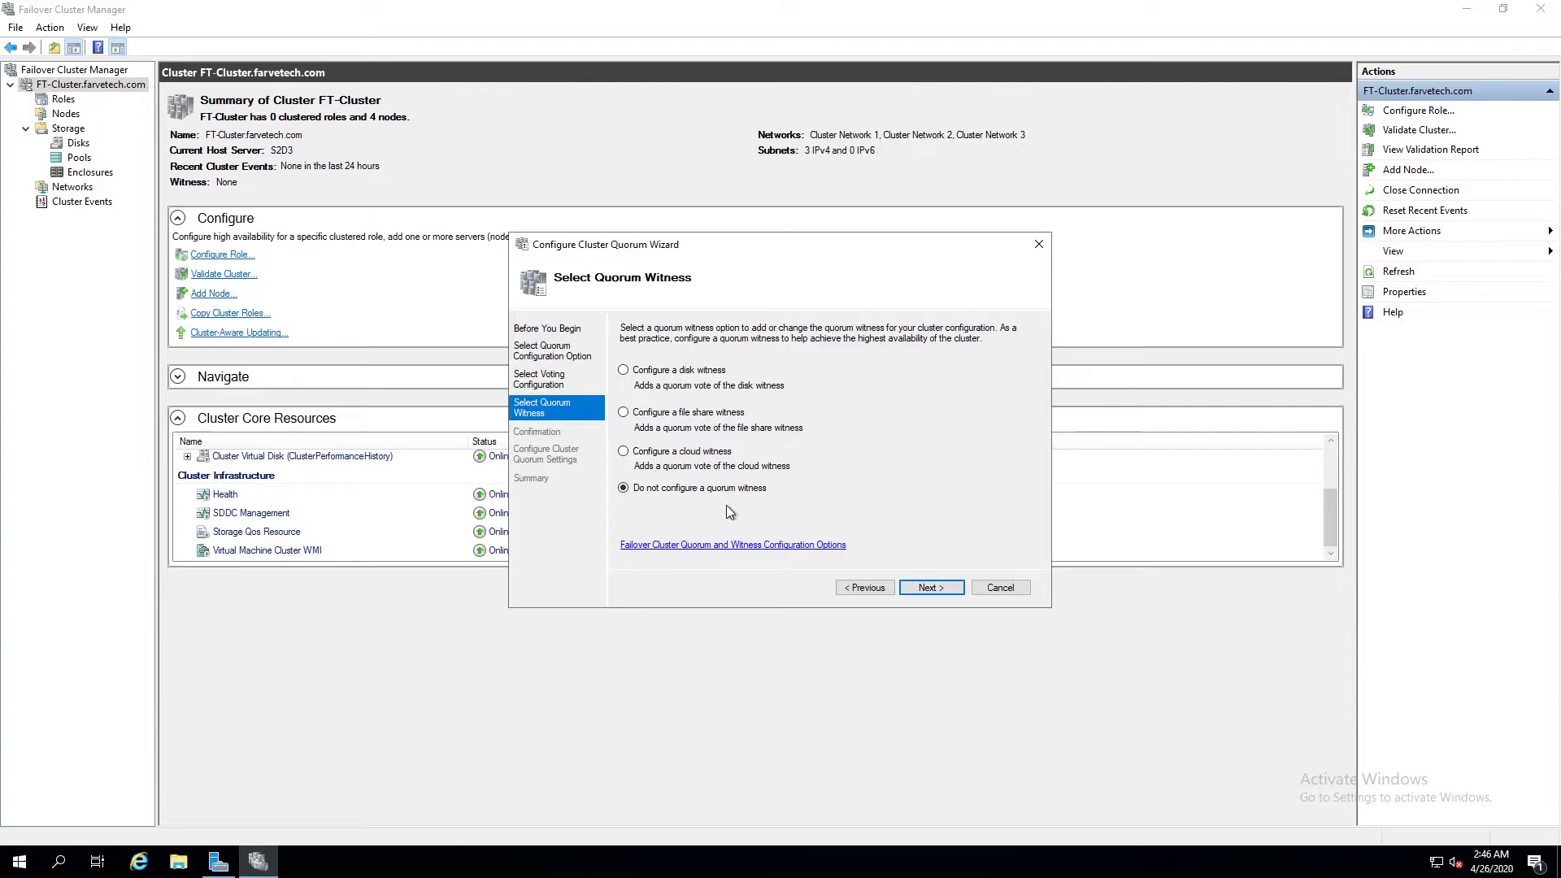
Use the Share folder on DC01 as the file share witness and apply the quorum settings.
left_click(704, 414)
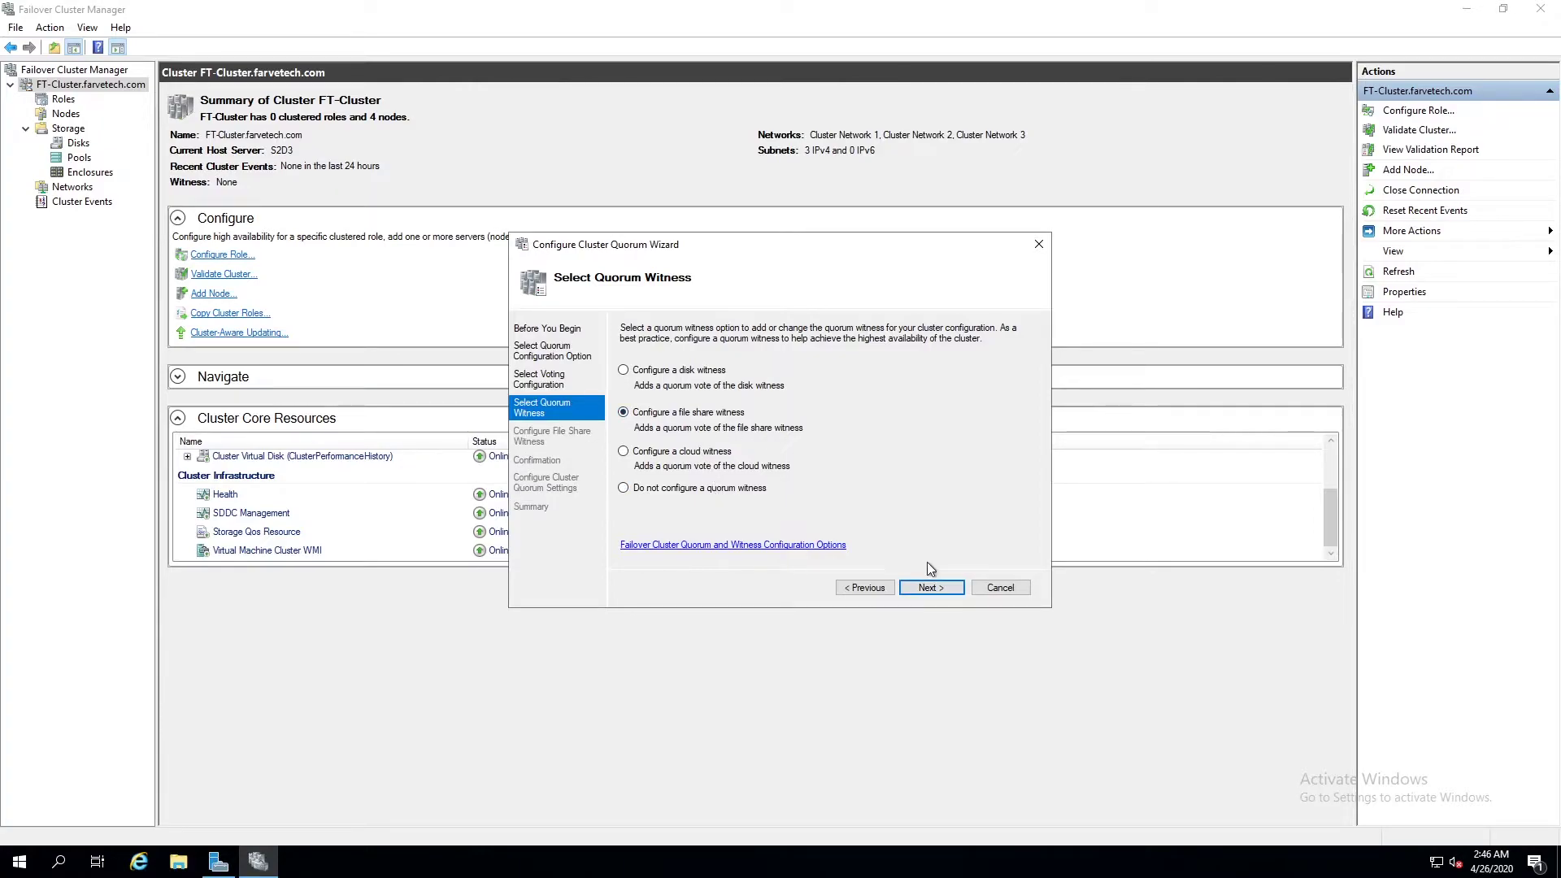
left_click(930, 588)
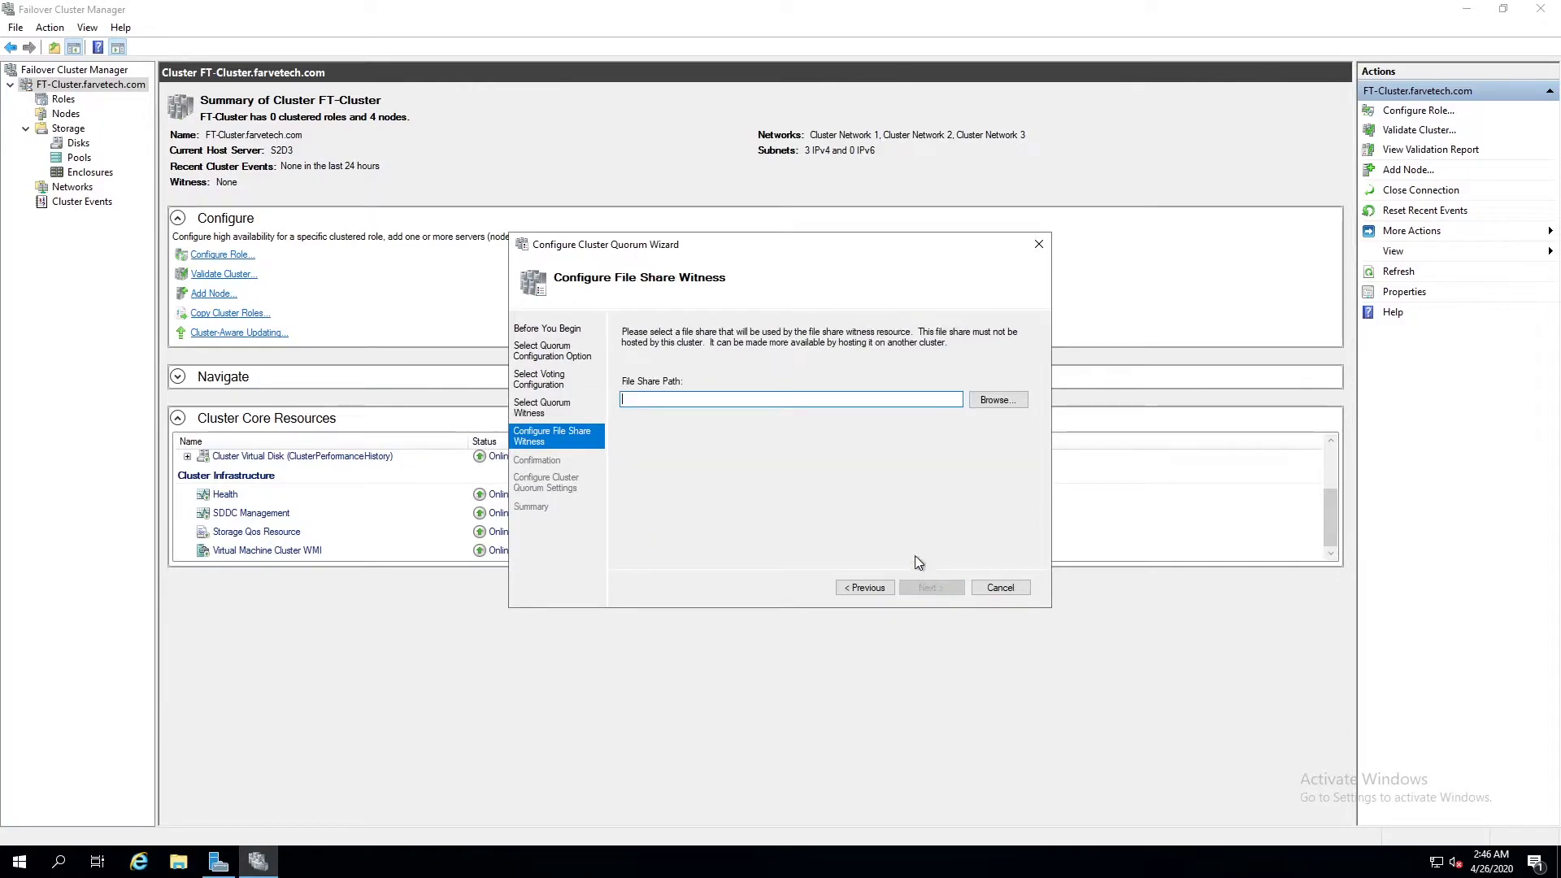
left_click(990, 401)
left_click(882, 314)
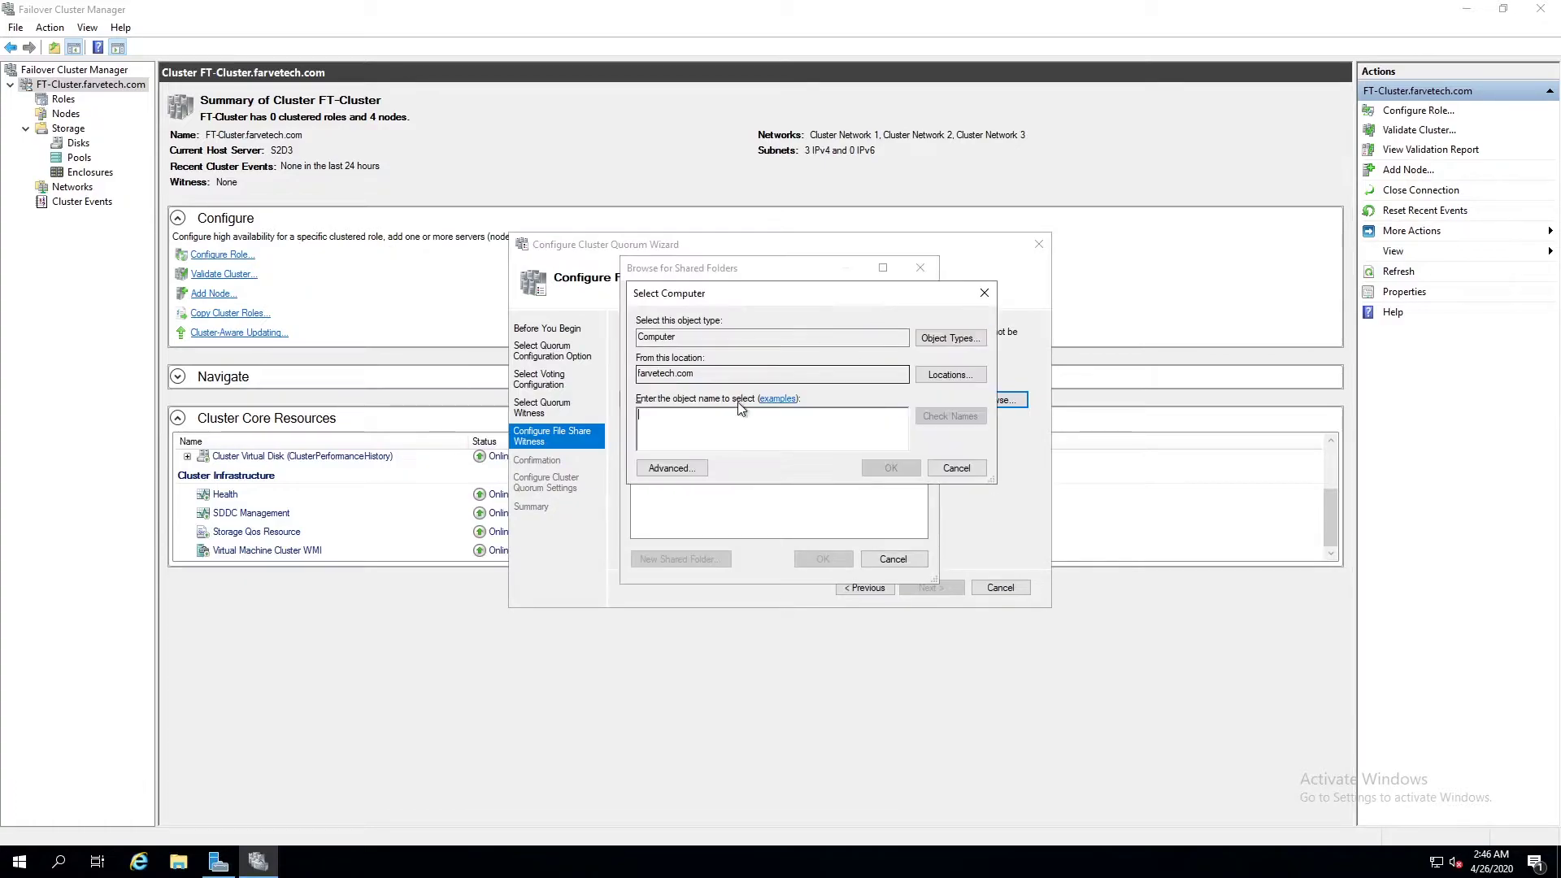
type("dc01")
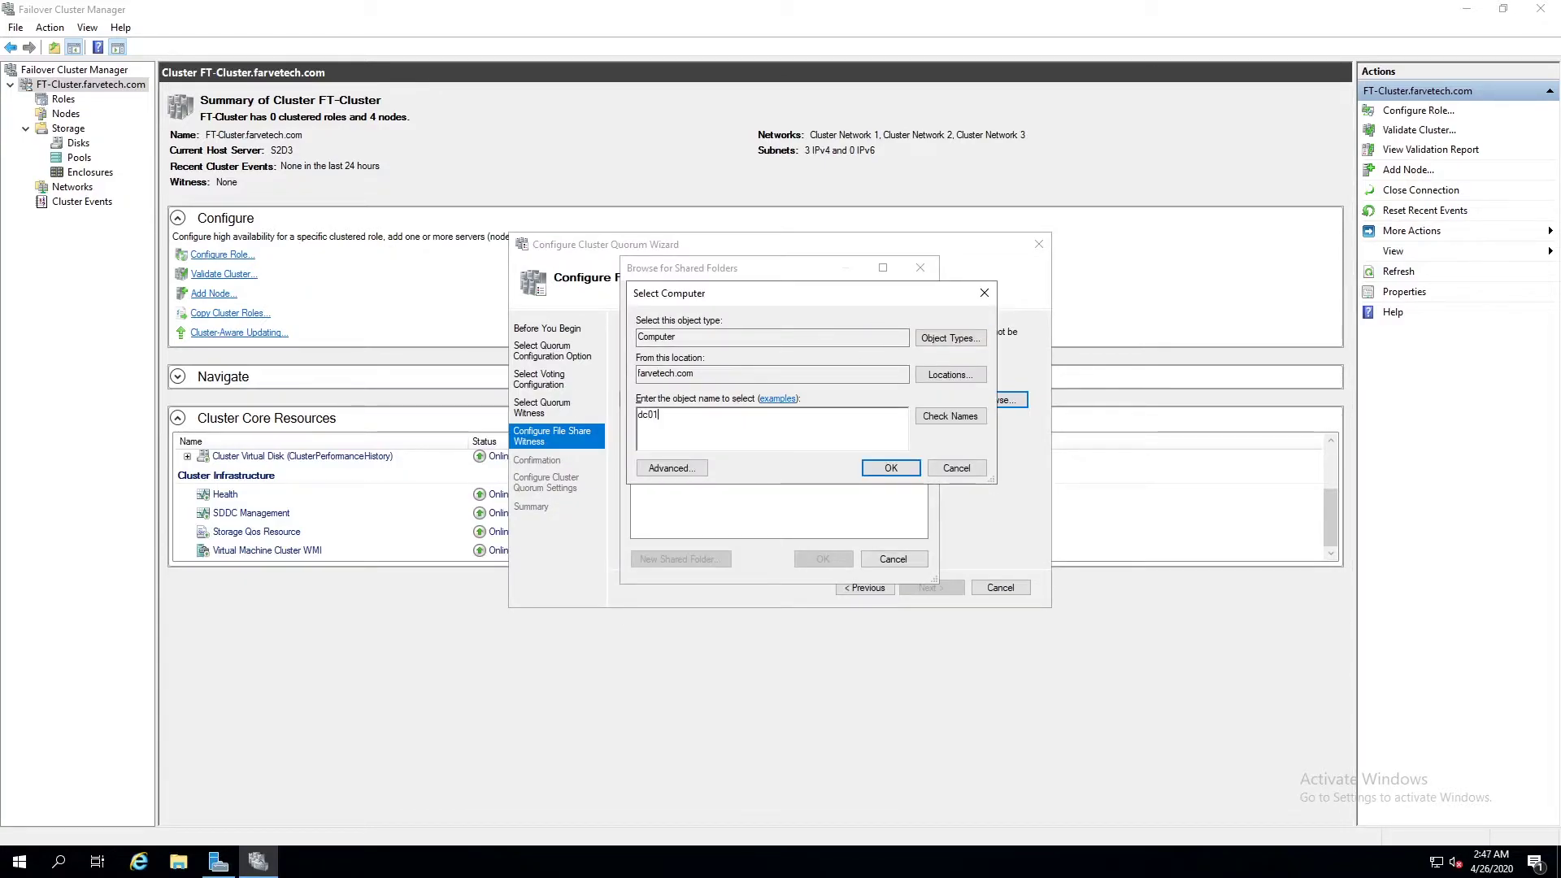
key("Return")
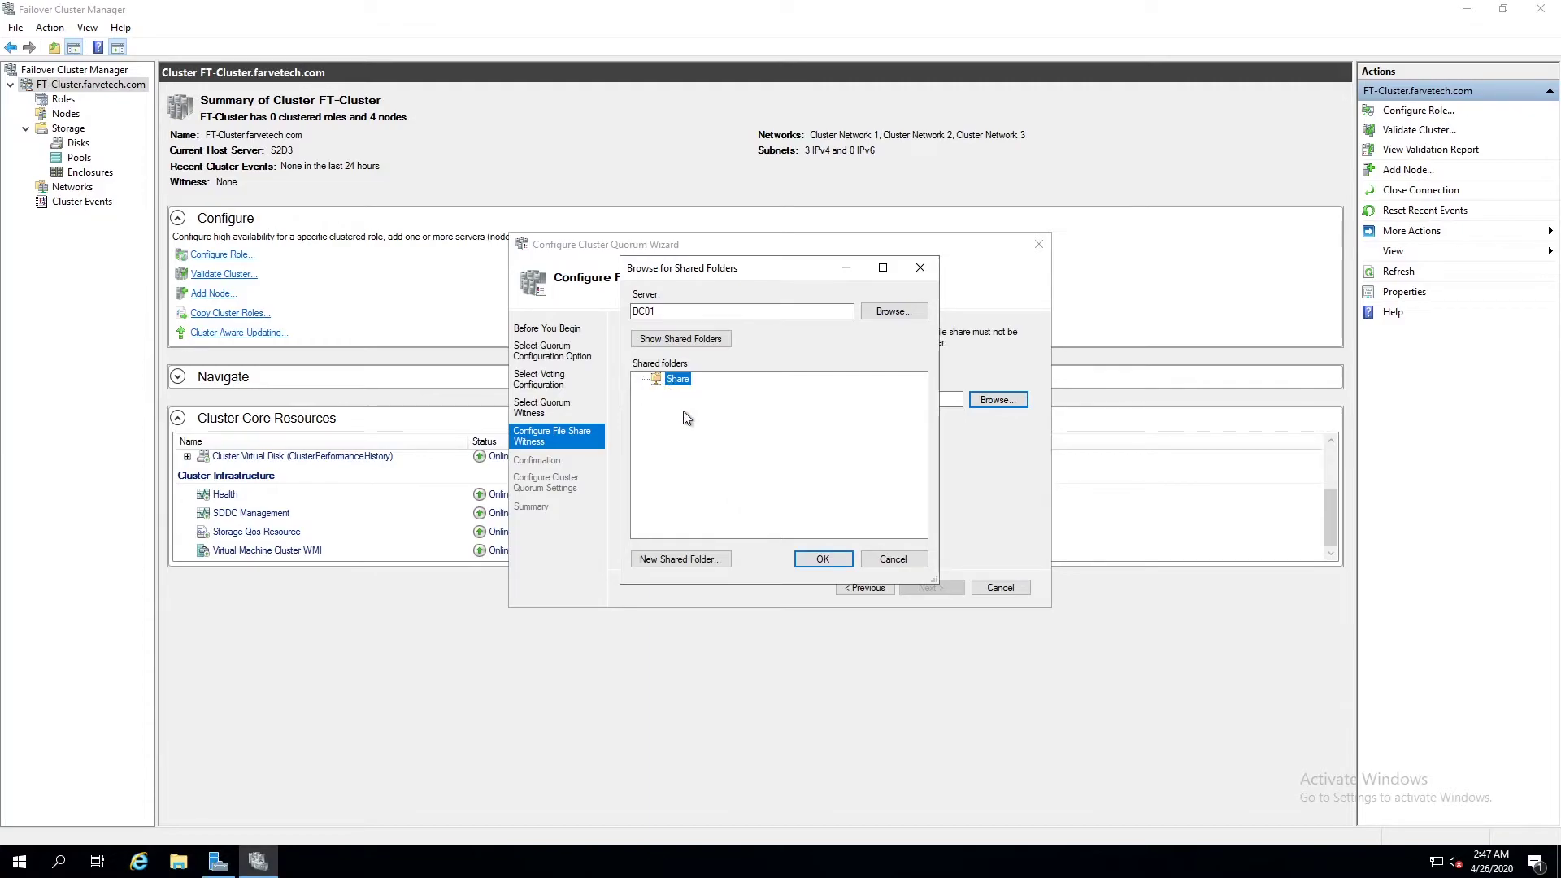
left_click(821, 561)
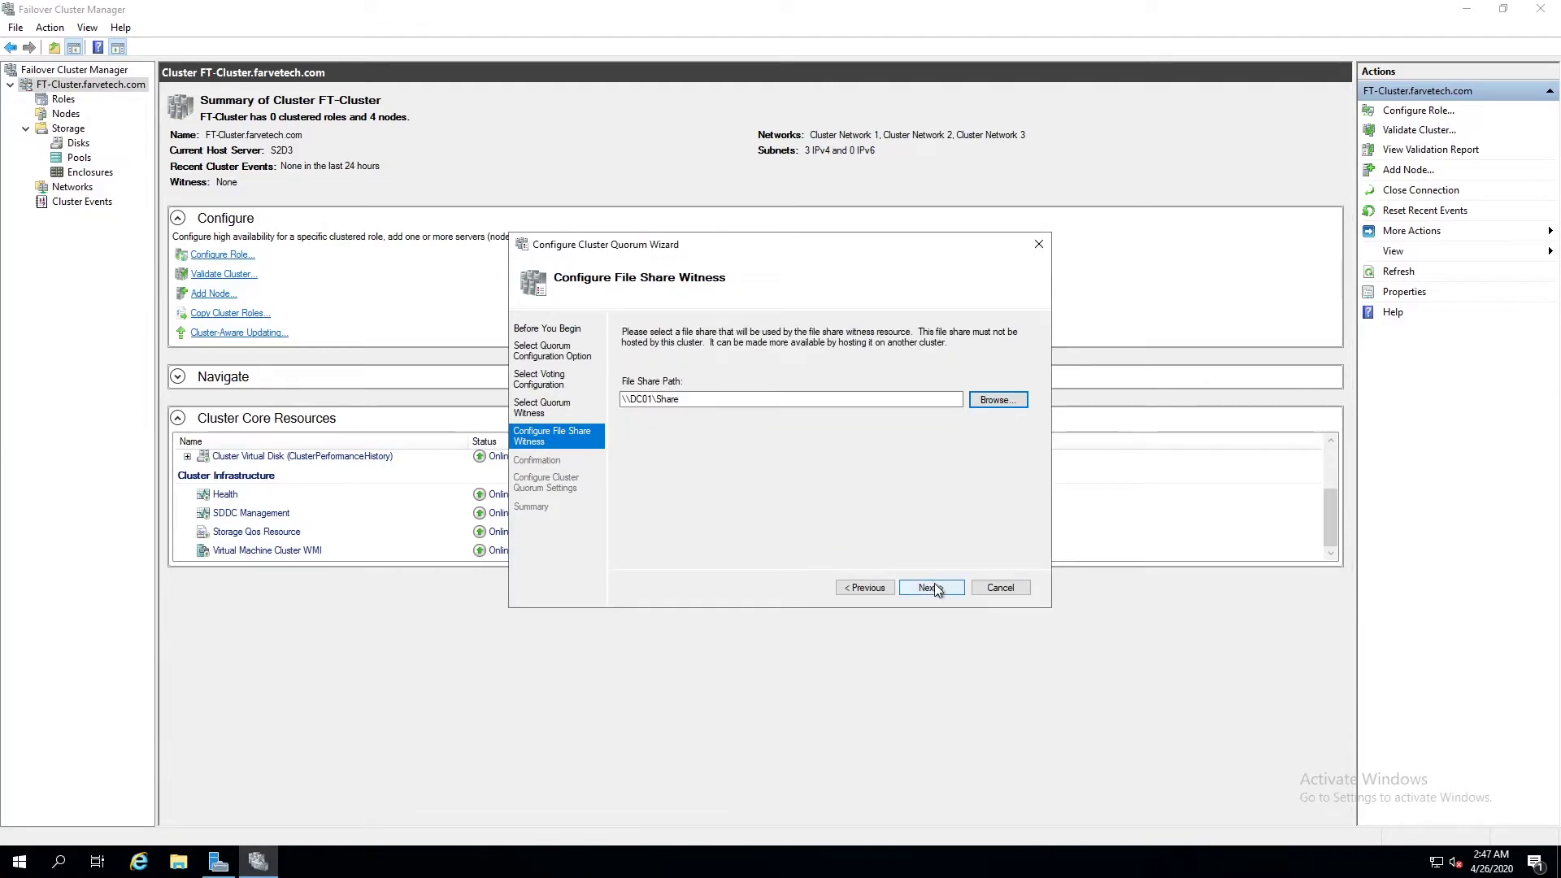
left_click(935, 587)
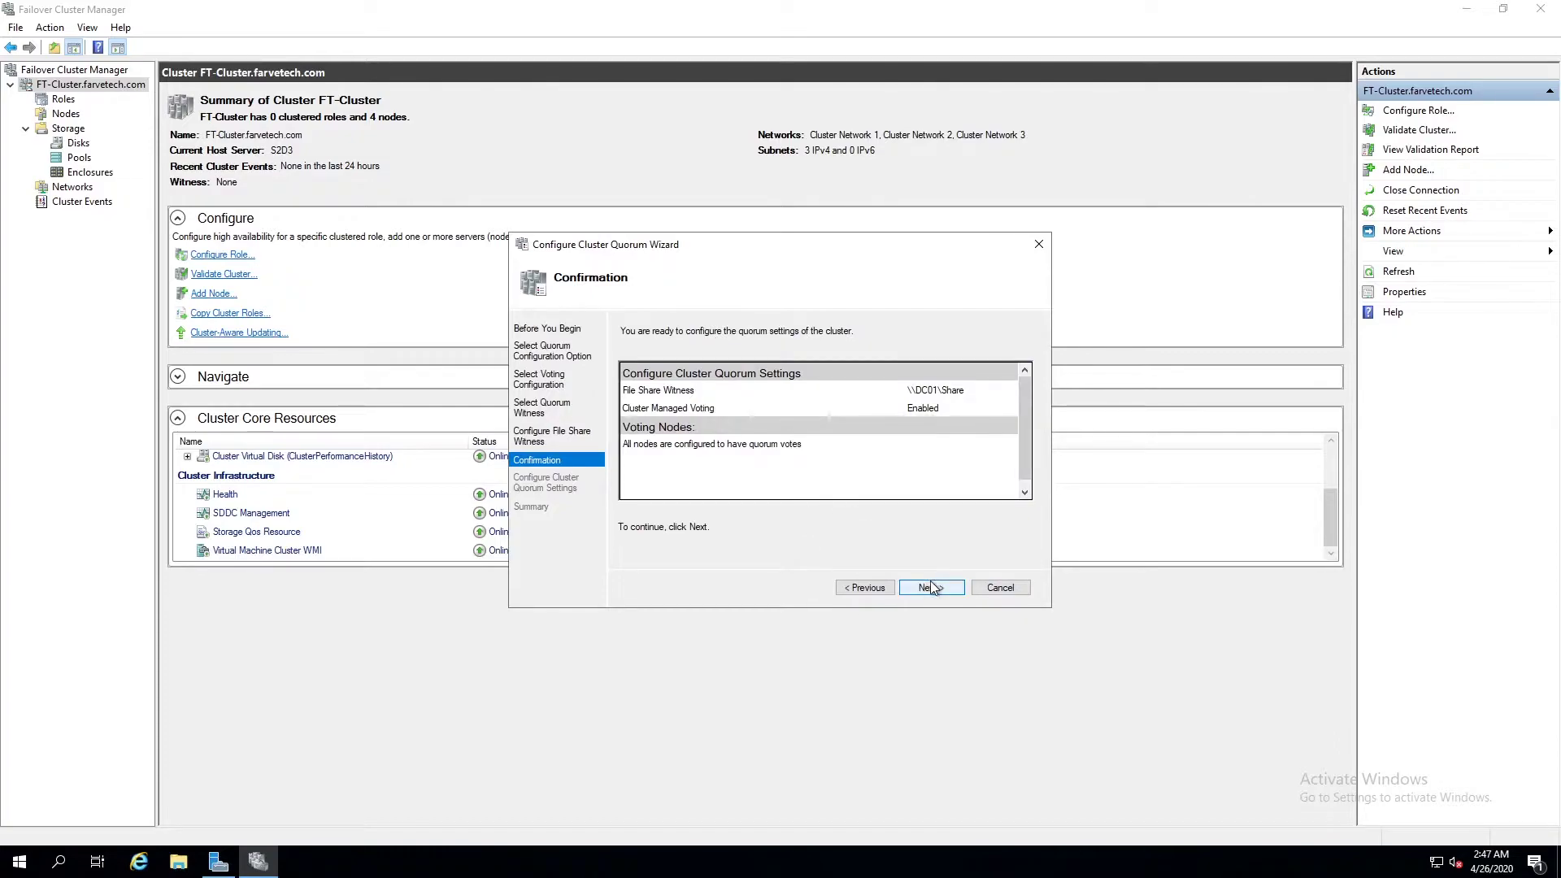
left_click(931, 587)
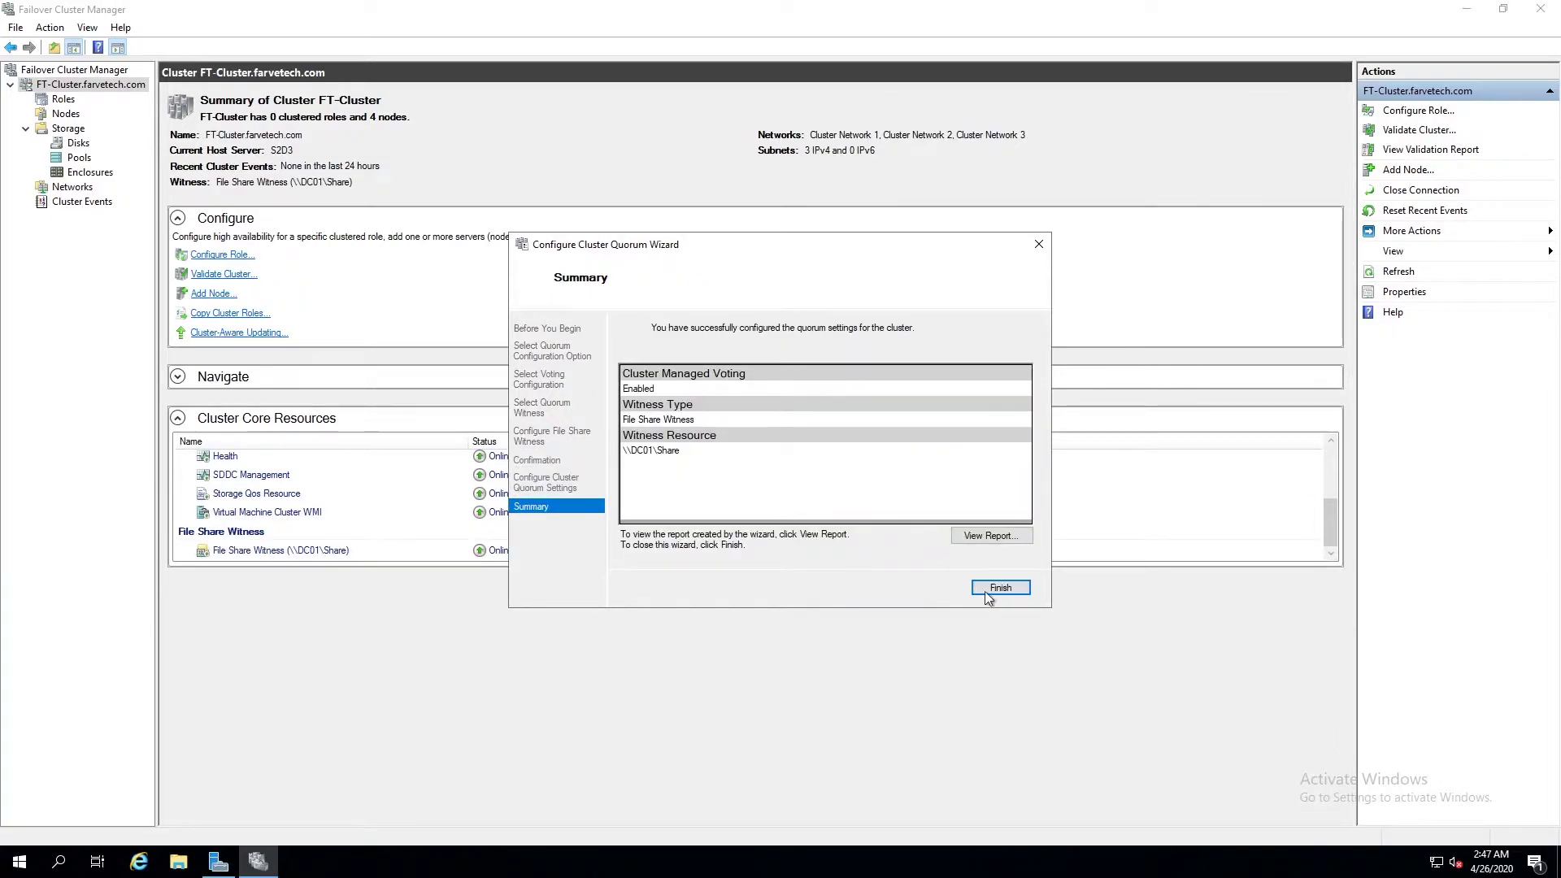
left_click(993, 586)
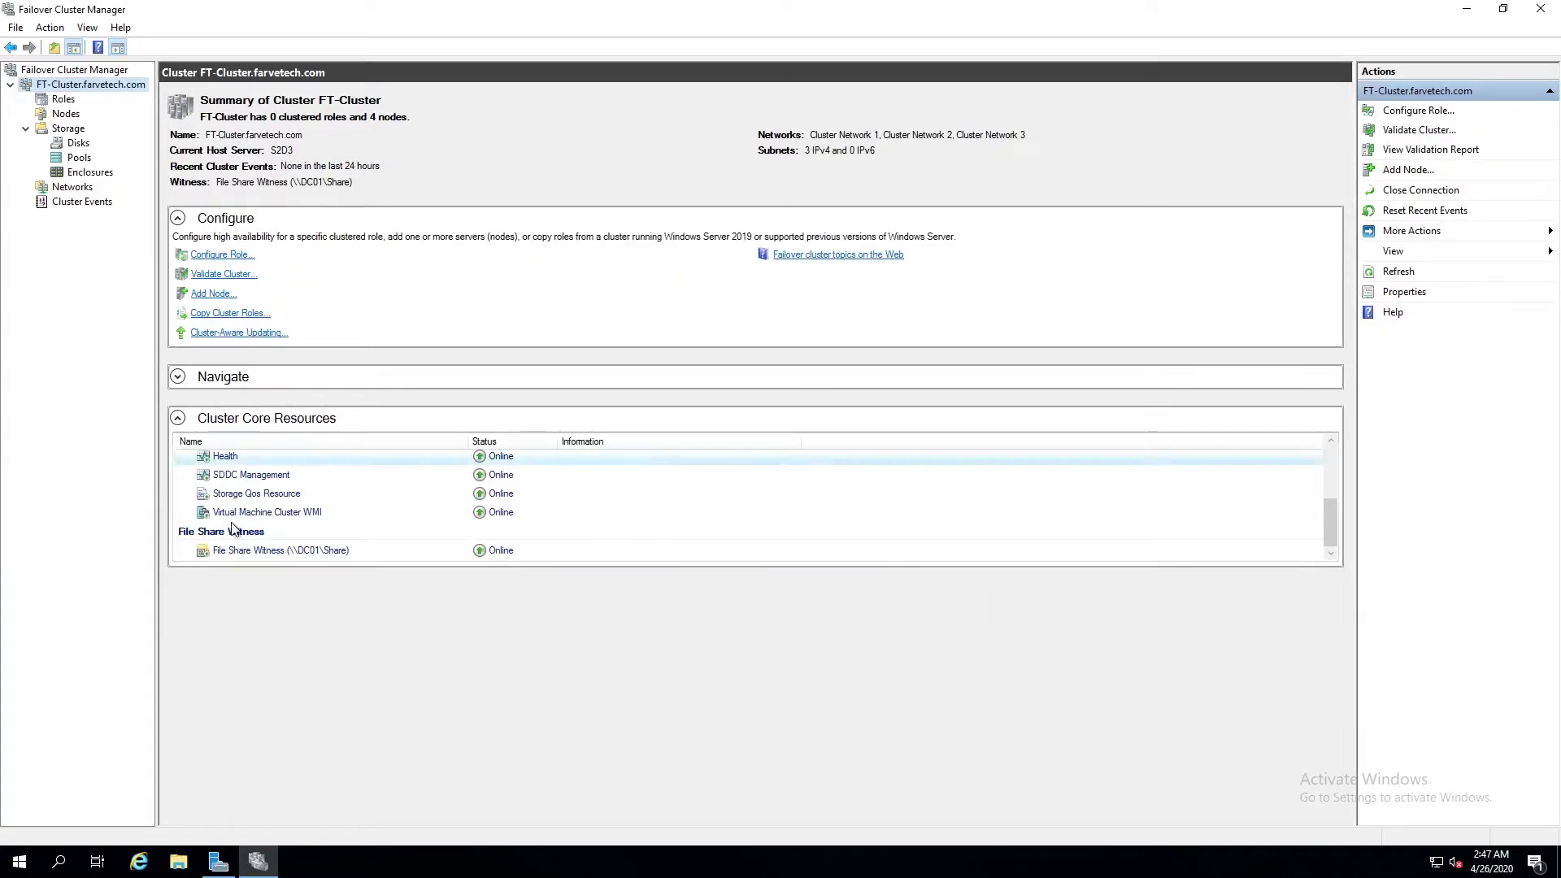
Review the new file share witness resource, the cluster nodes and the empty Roles list.
left_click(291, 554)
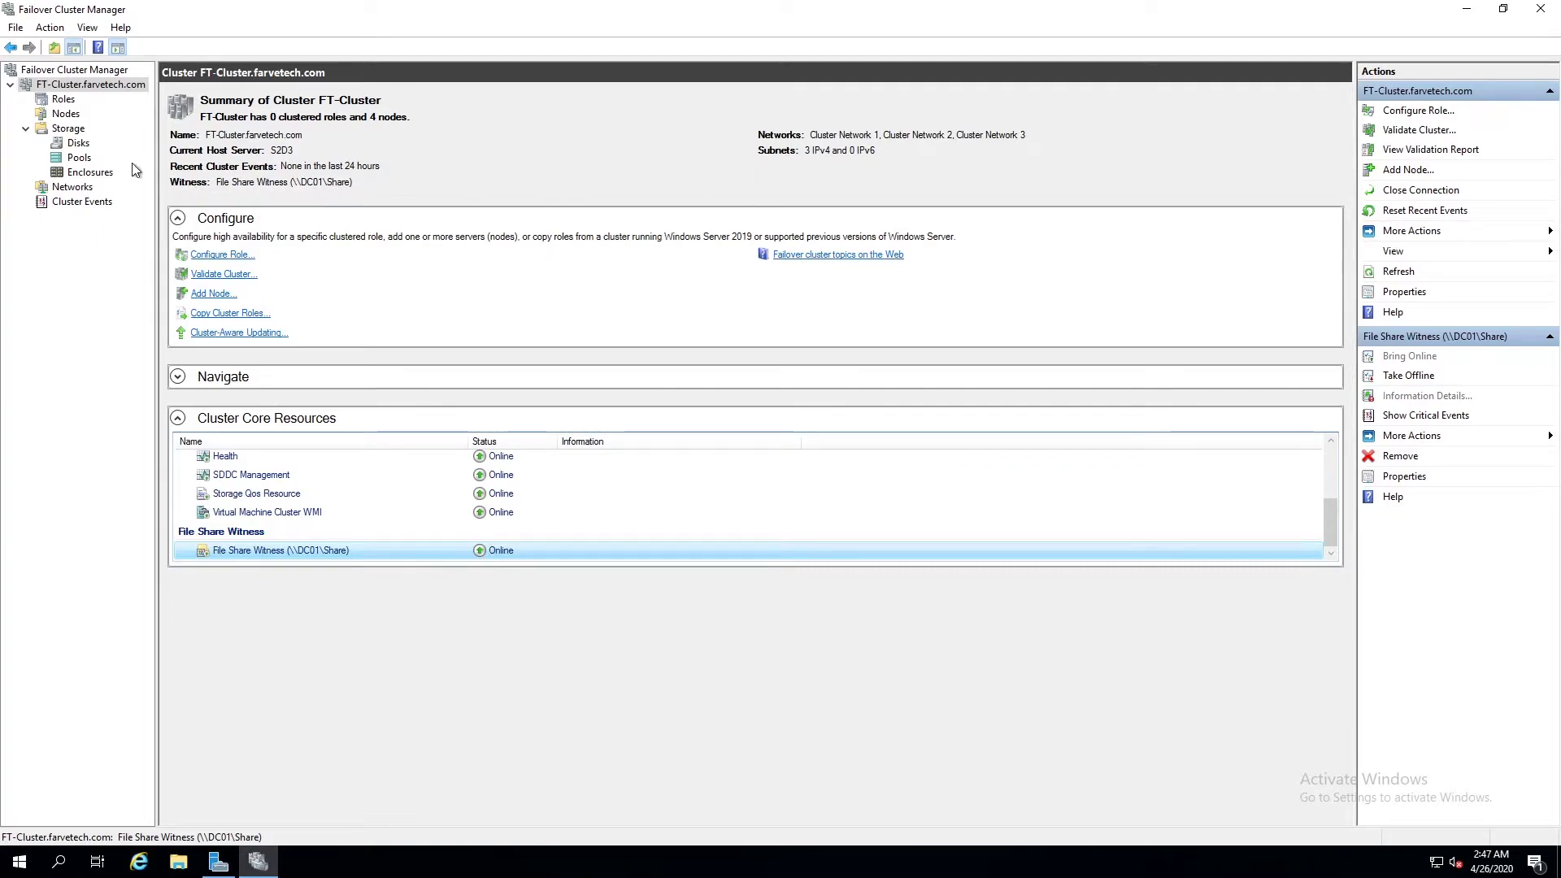
left_click(65, 114)
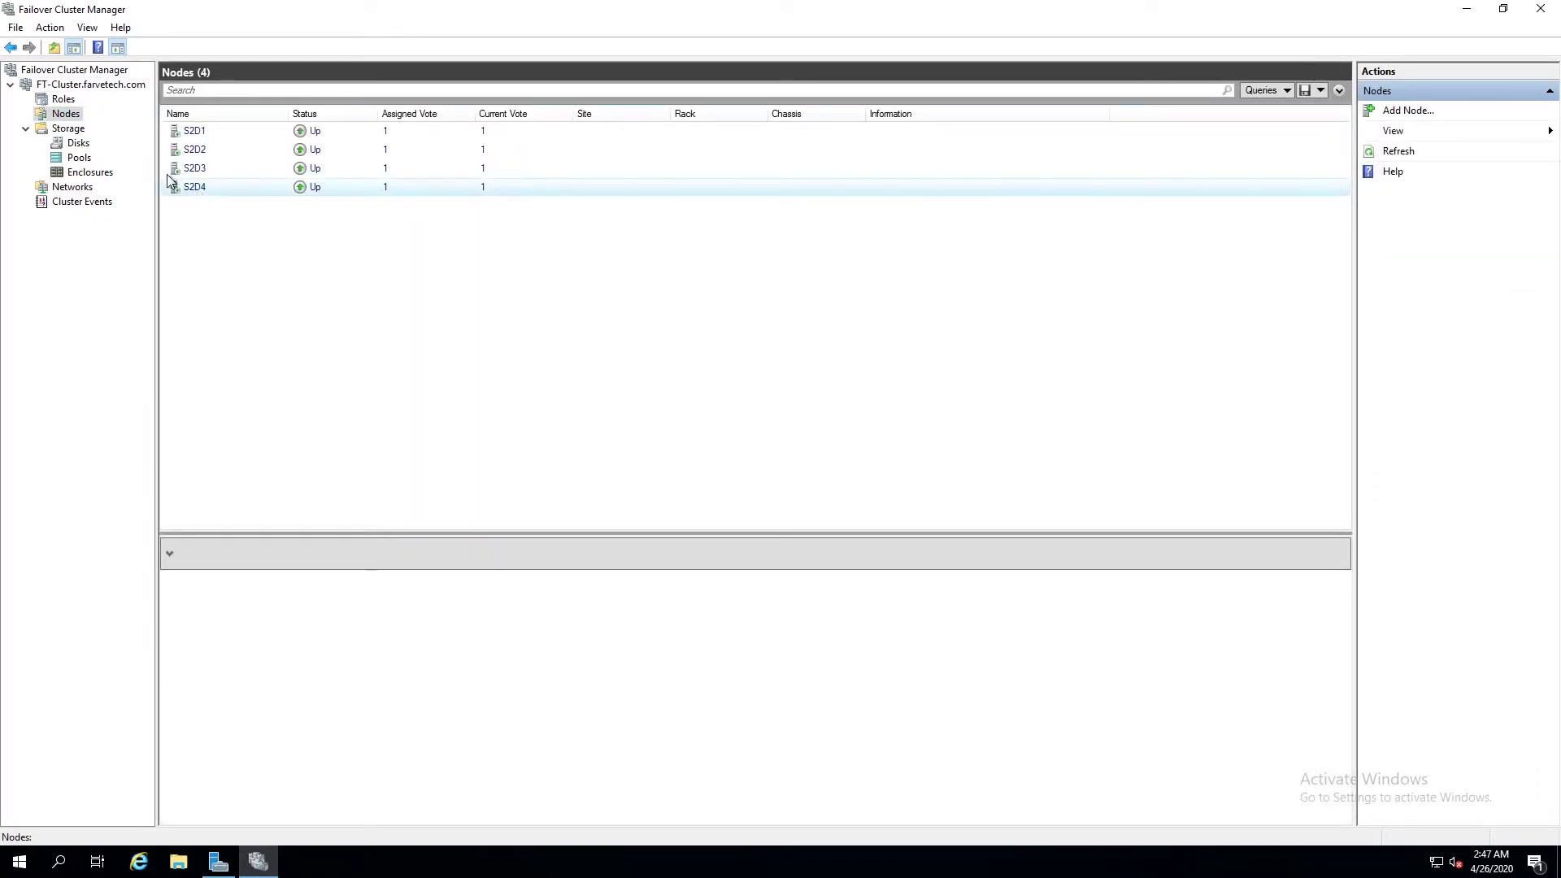
left_click(61, 99)
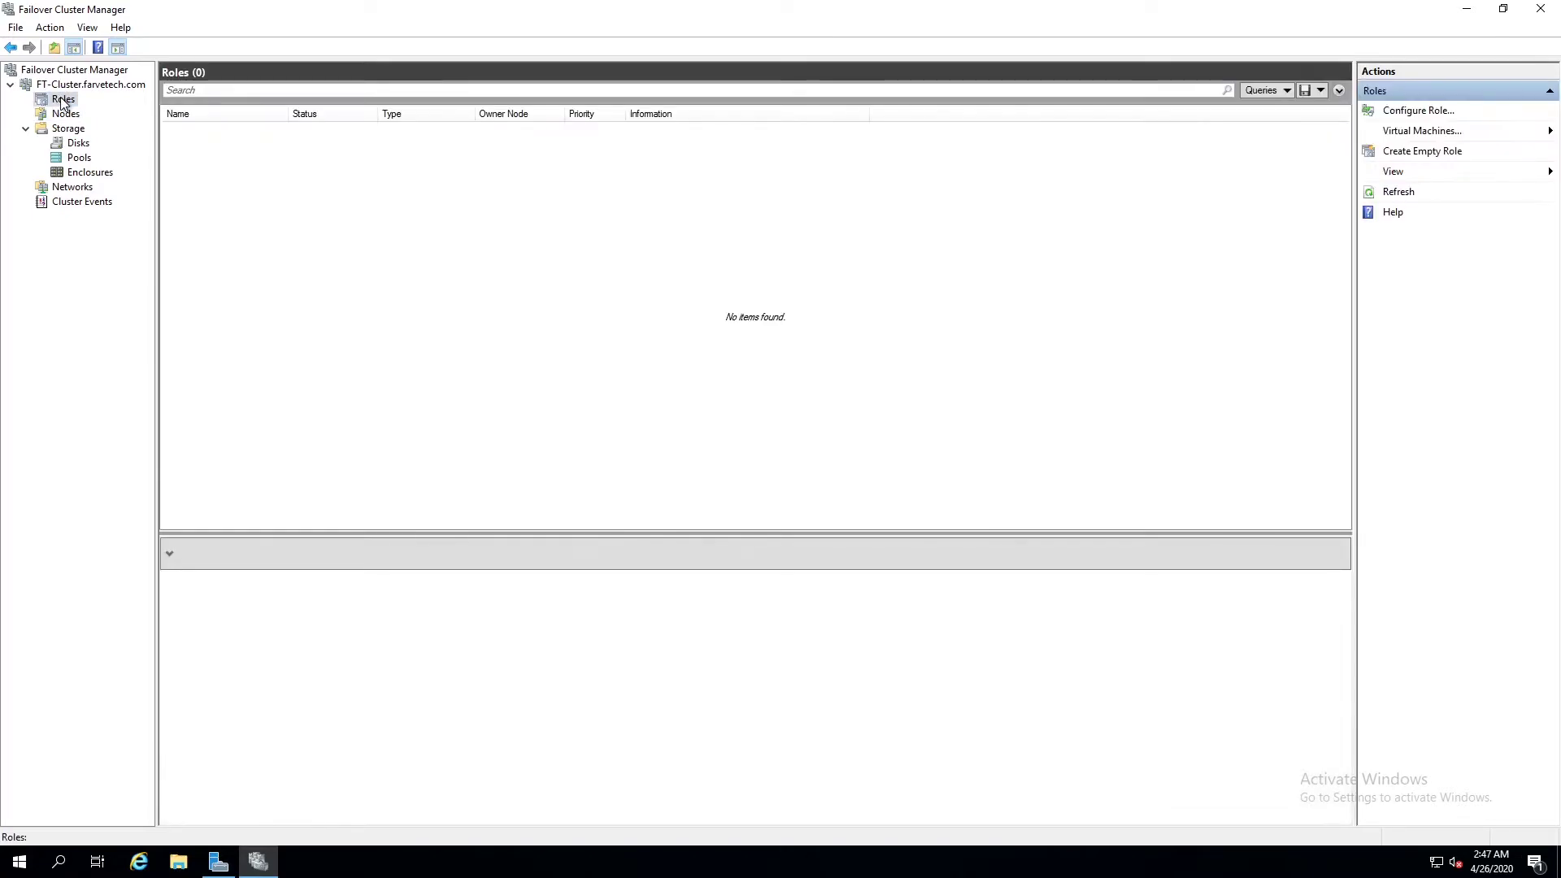
Minimize Failover Cluster Manager and launch Hyper-V Manager by searching 'hyper' in Start.
left_click(257, 864)
left_click(8, 863)
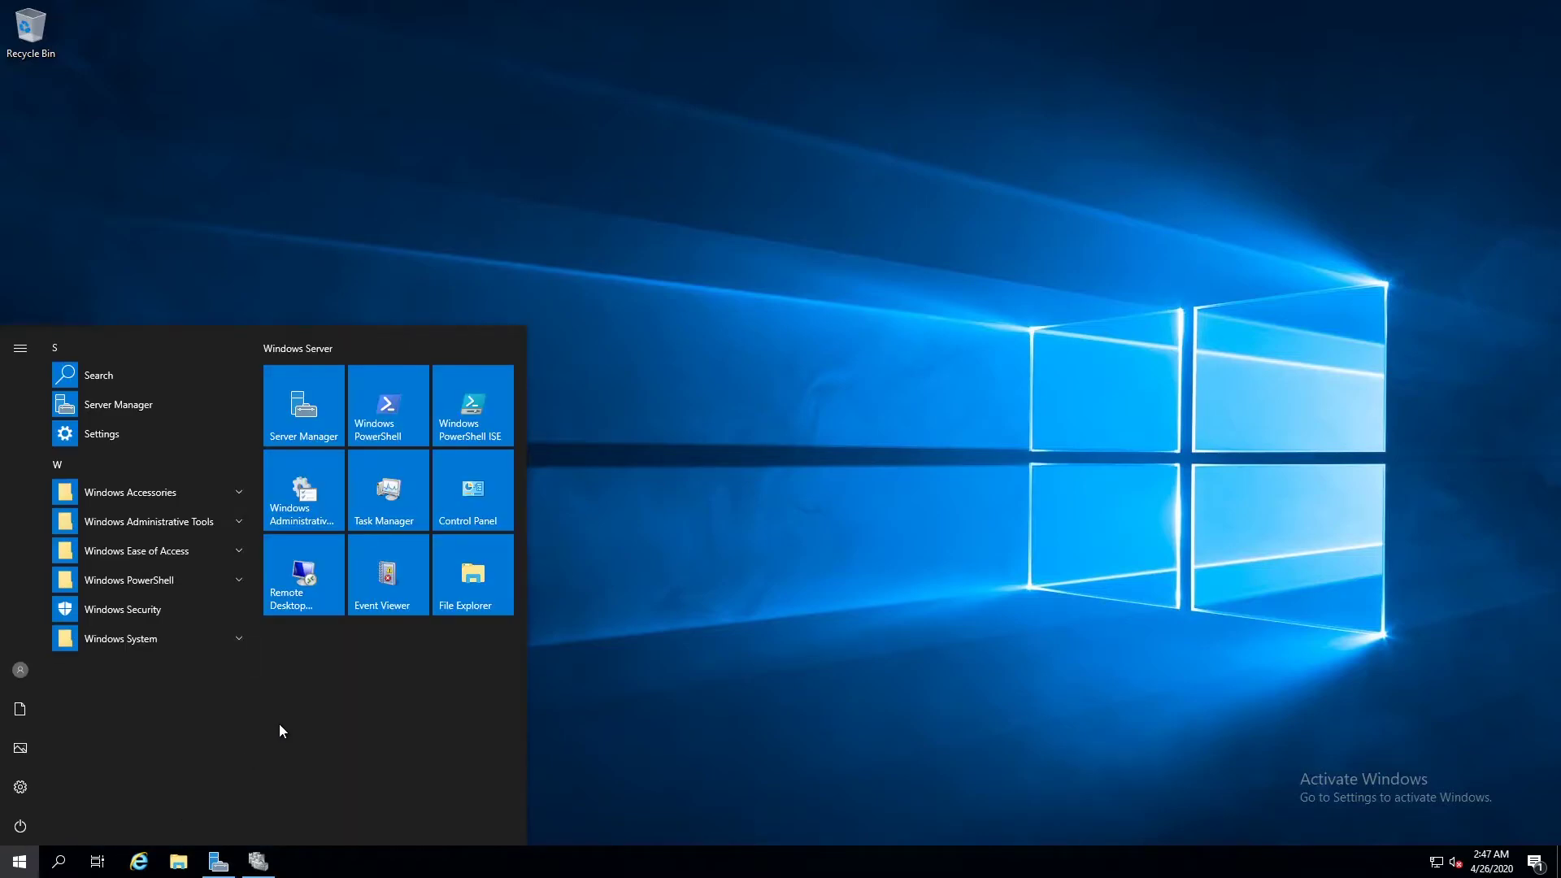
type("hyper")
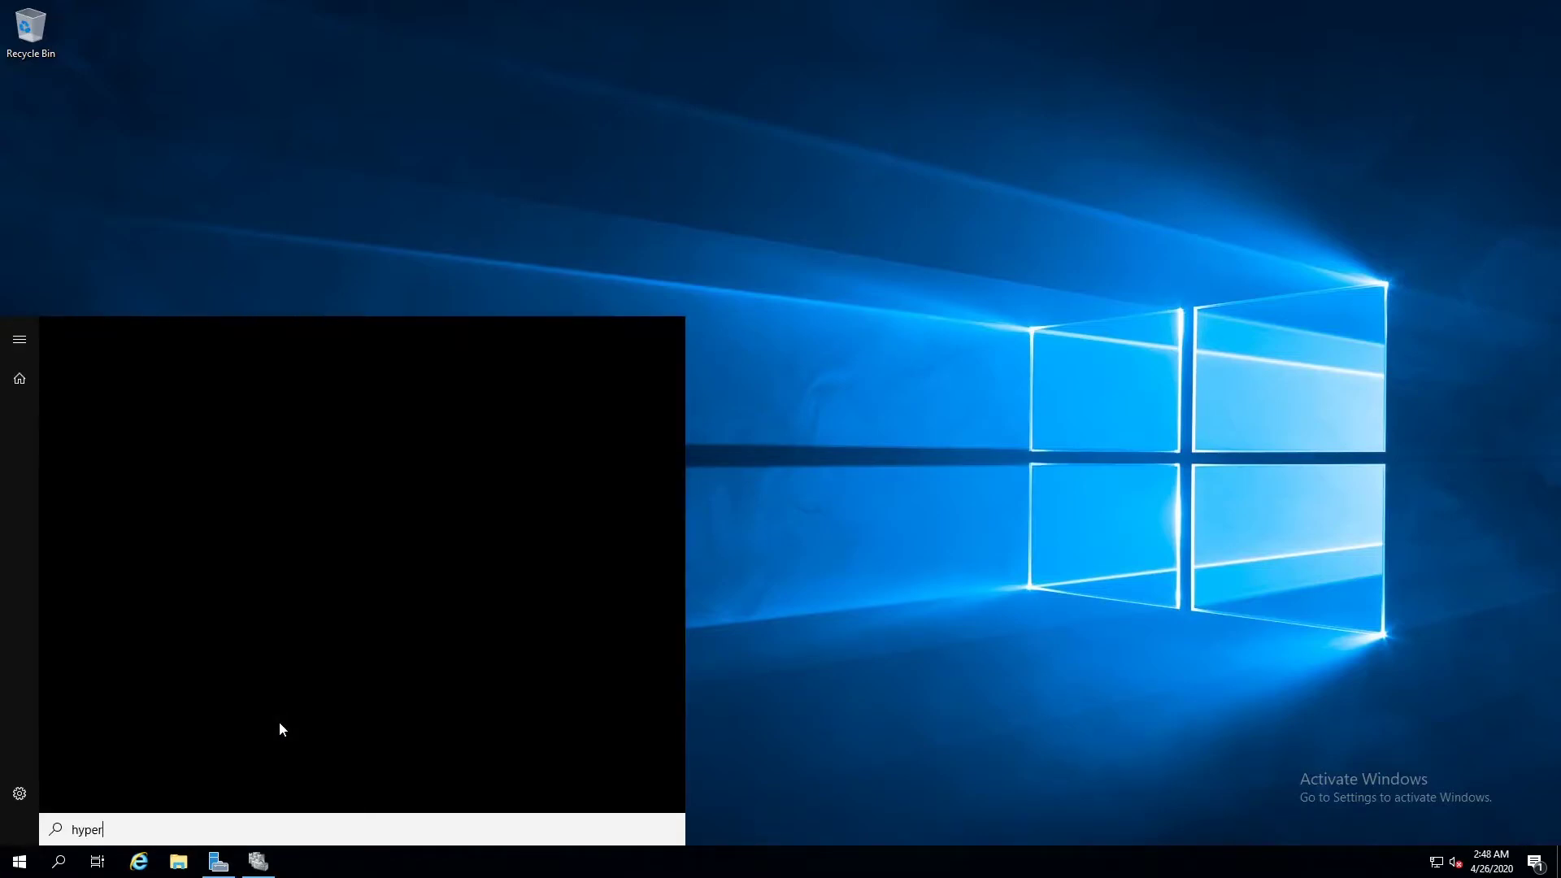
left_click(148, 416)
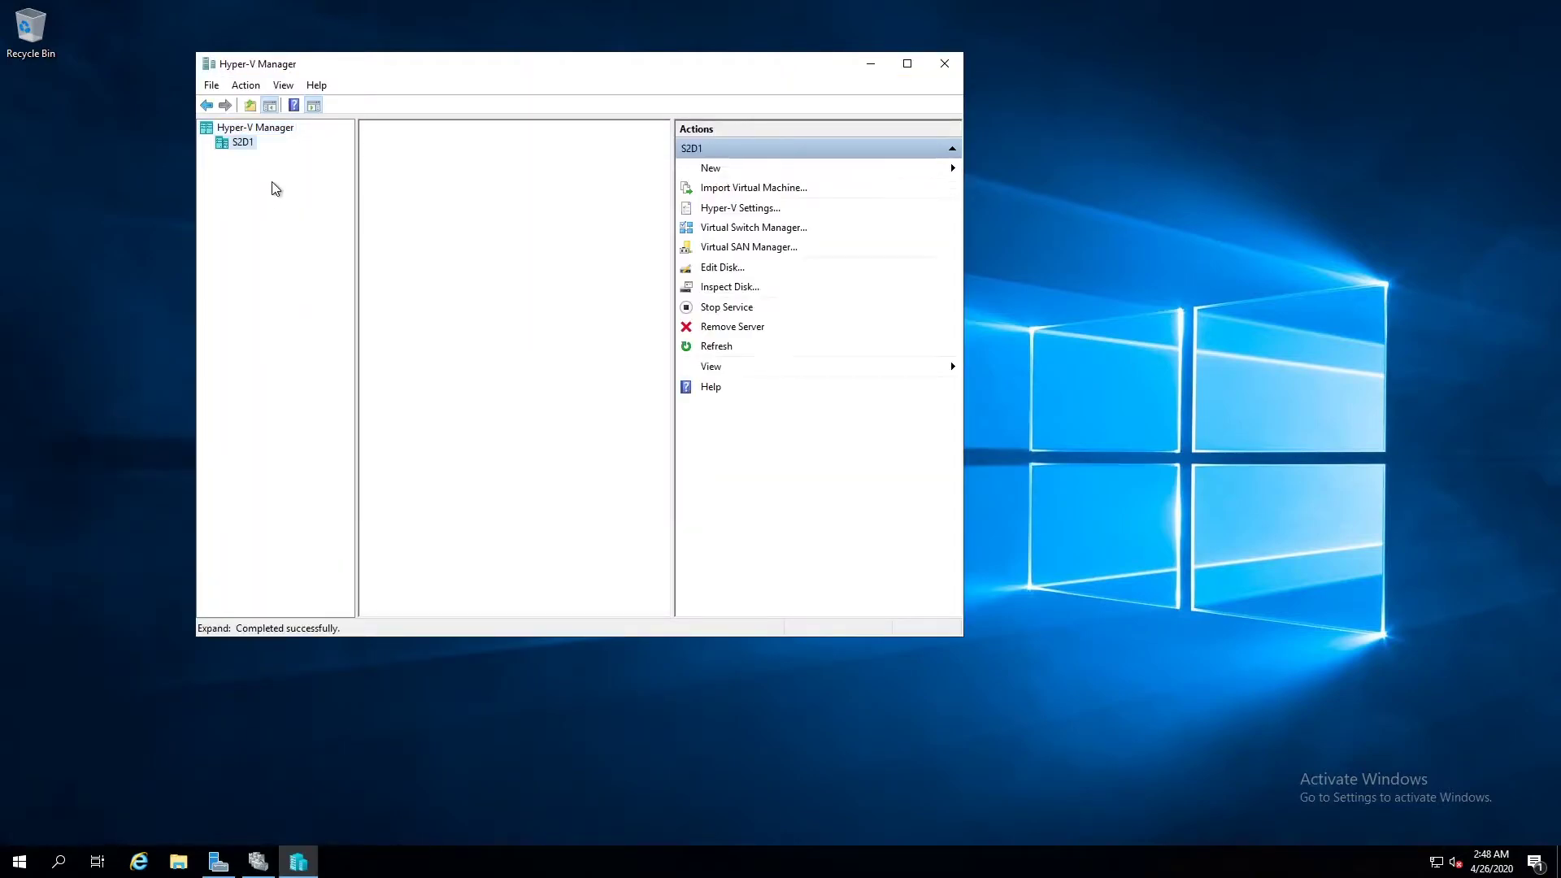
Maximize Hyper-V Manager and connect it to server s2d2.
left_click(908, 64)
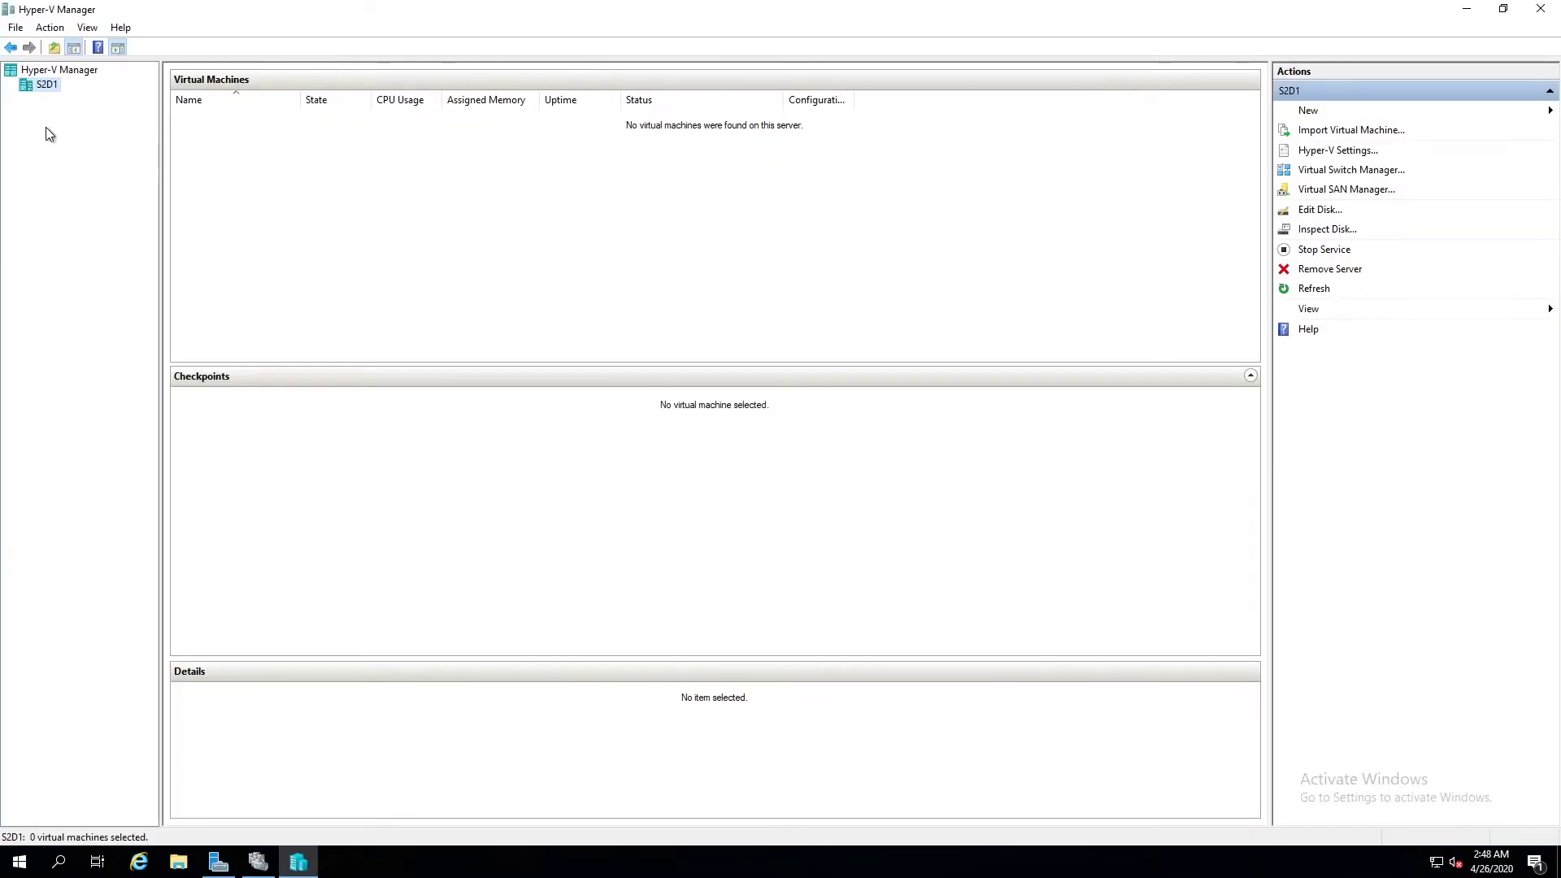
left_click(52, 71)
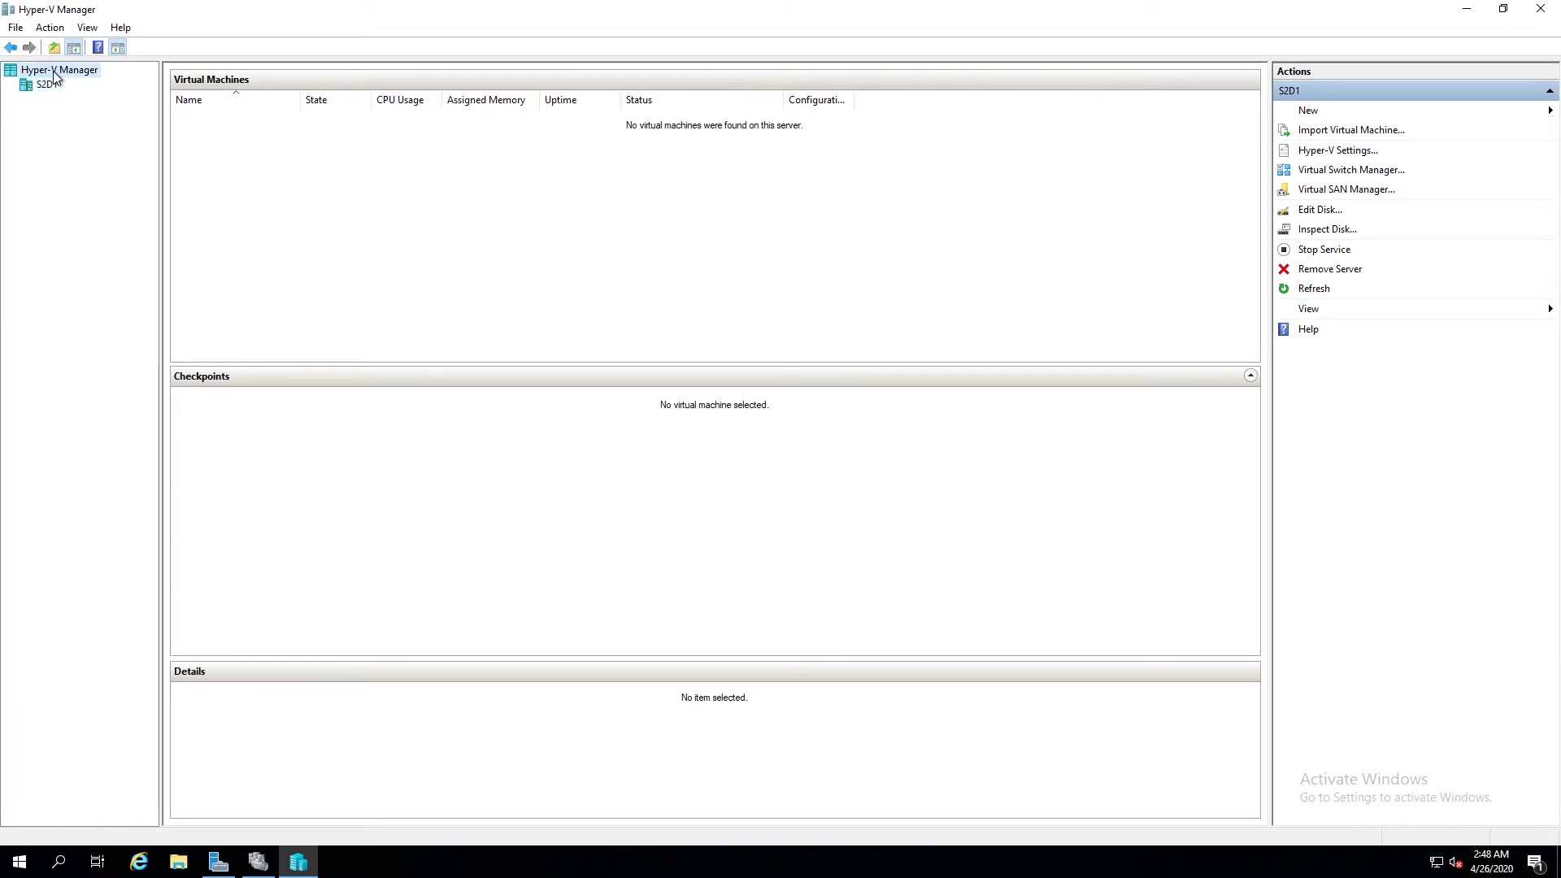
right_click(55, 69)
left_click(86, 84)
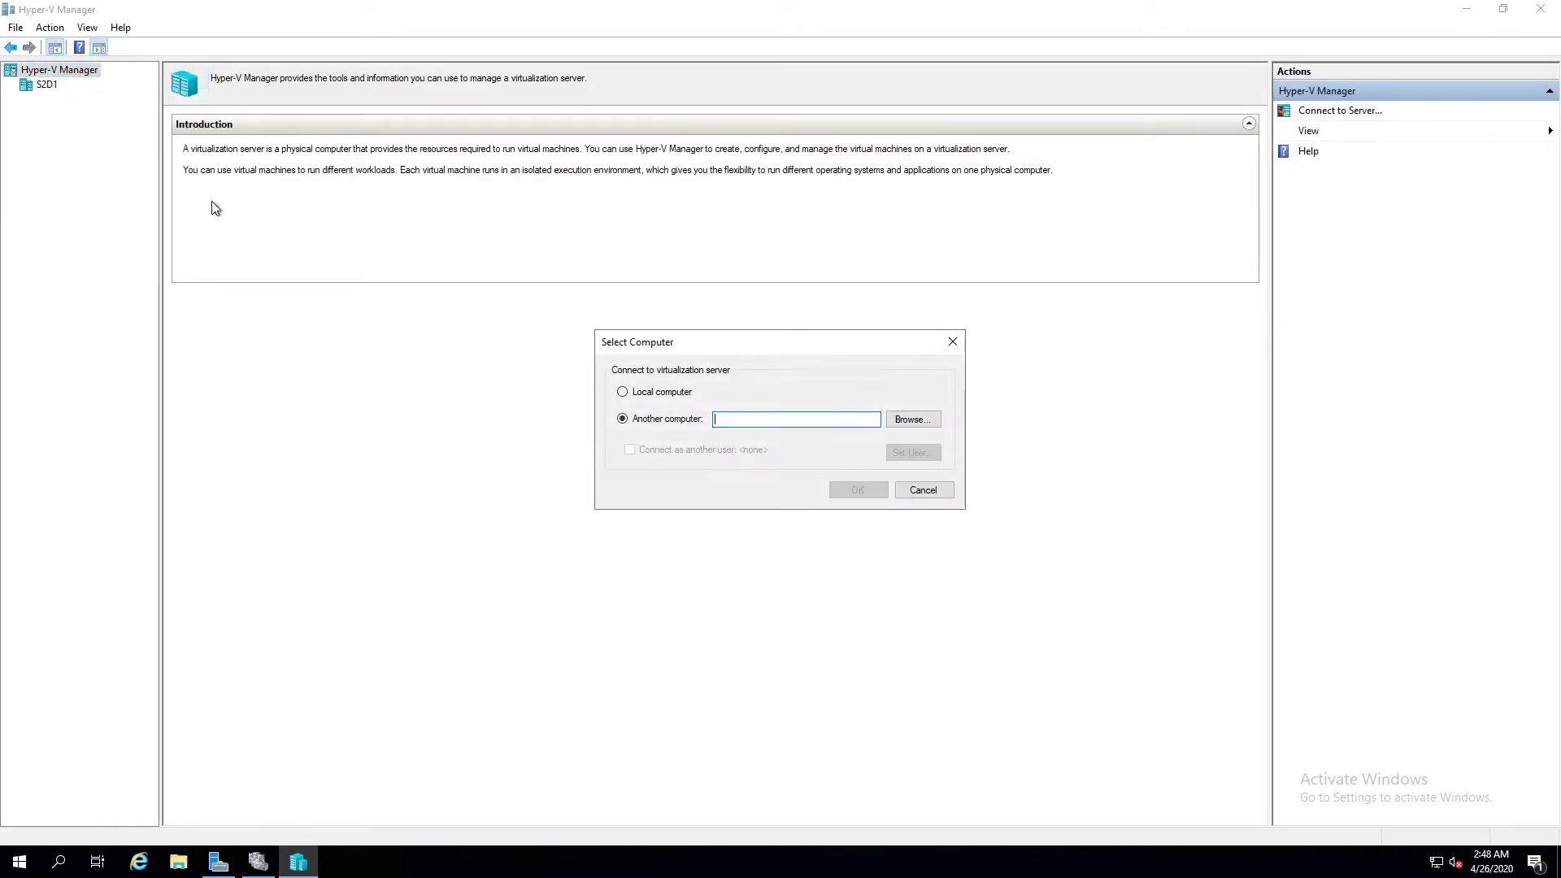
type("s2d")
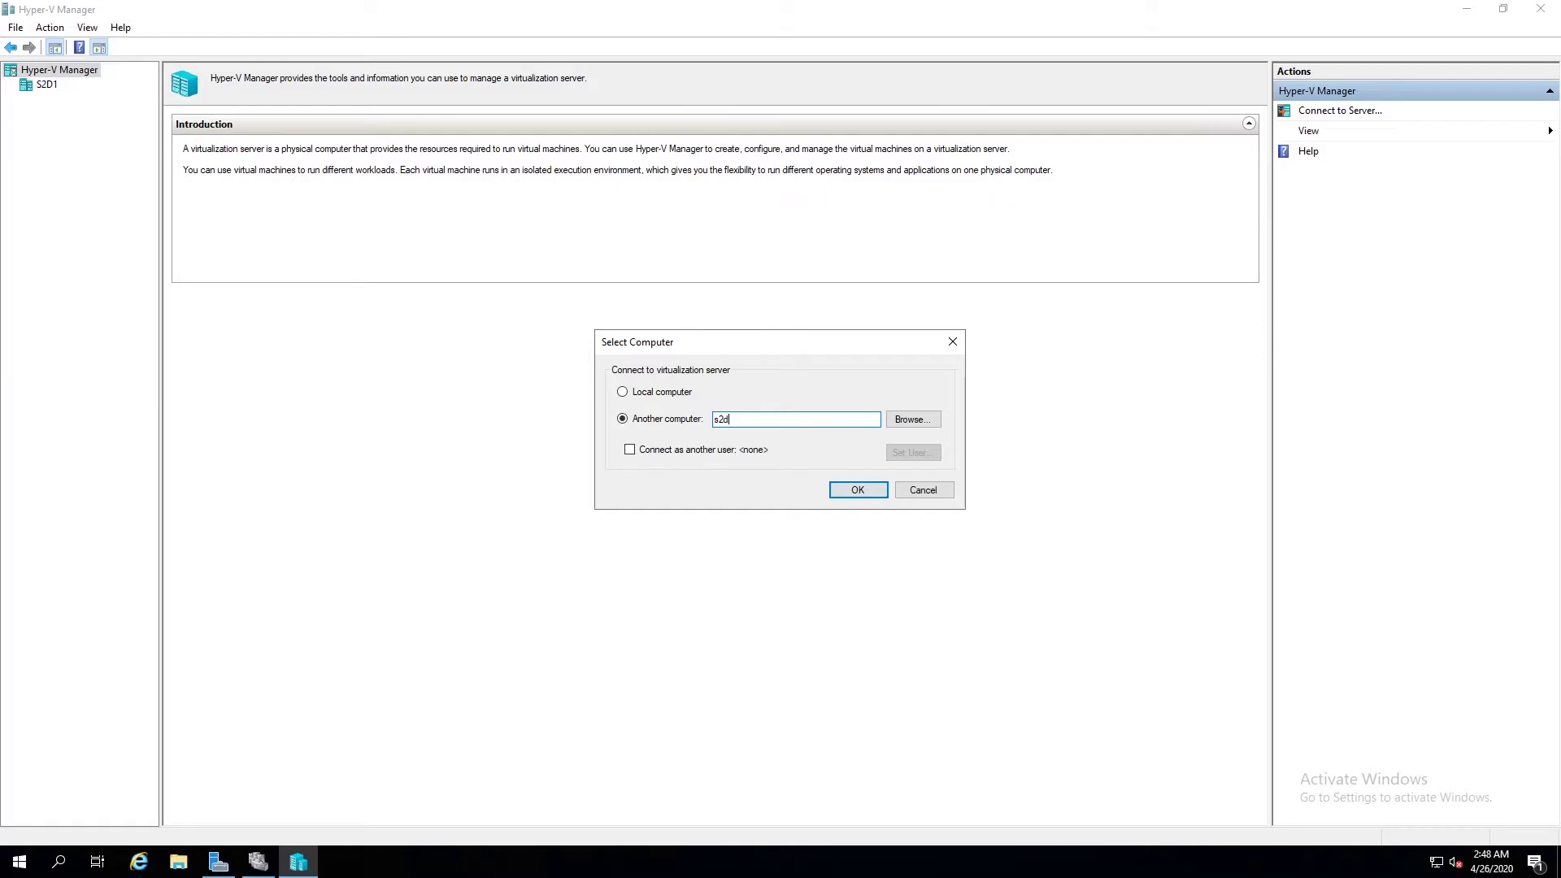
type("2")
key("Return")
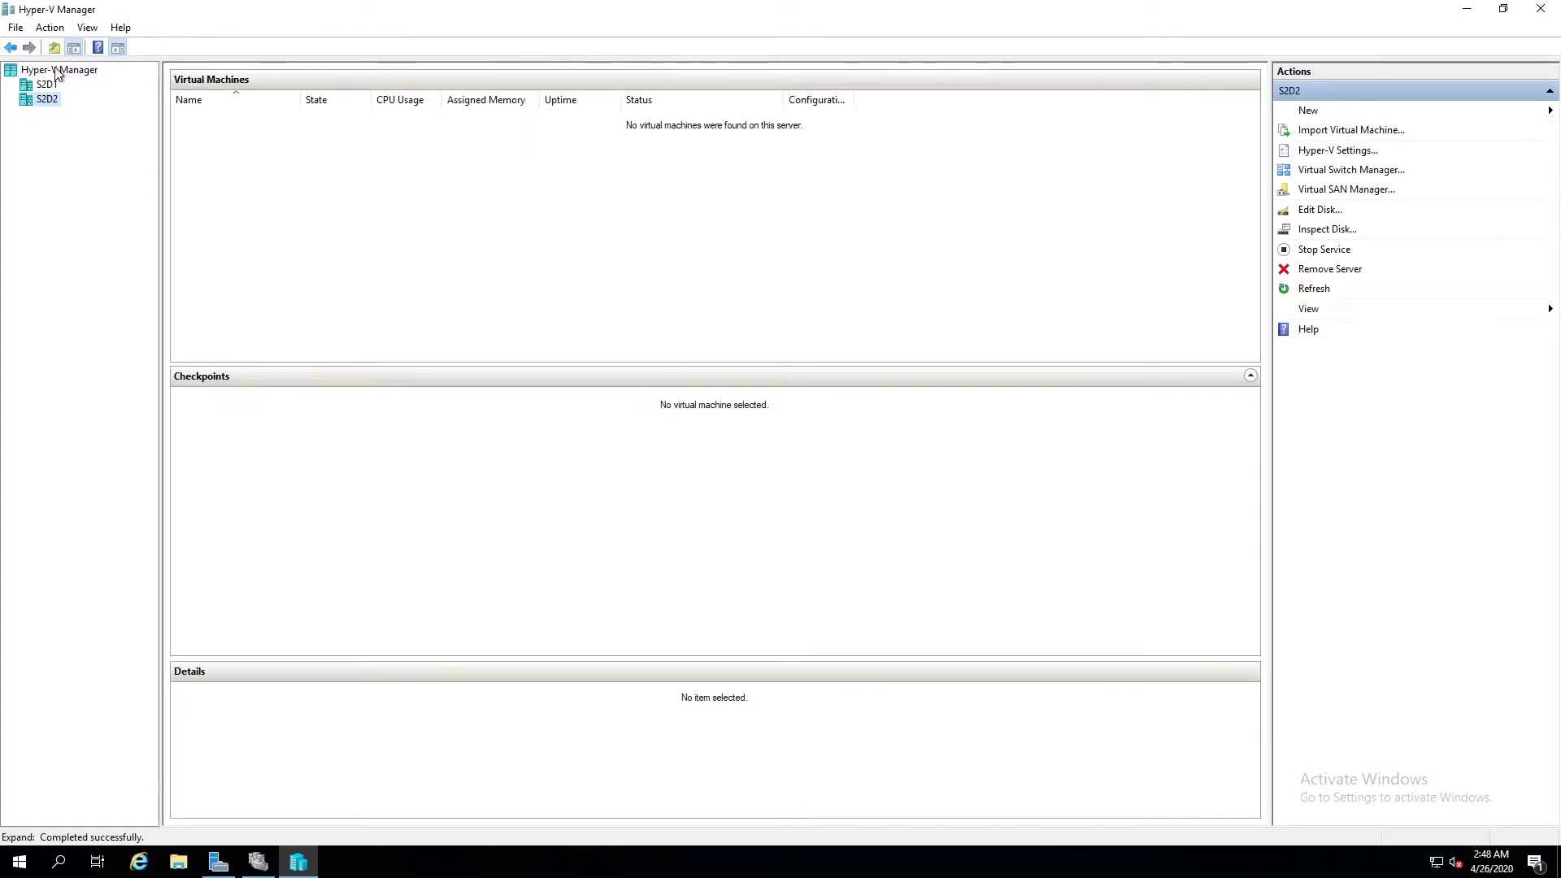
Connect to servers S2D3 and s2d4 as well, then select S2D1.
left_click(54, 71)
right_click(55, 70)
left_click(65, 76)
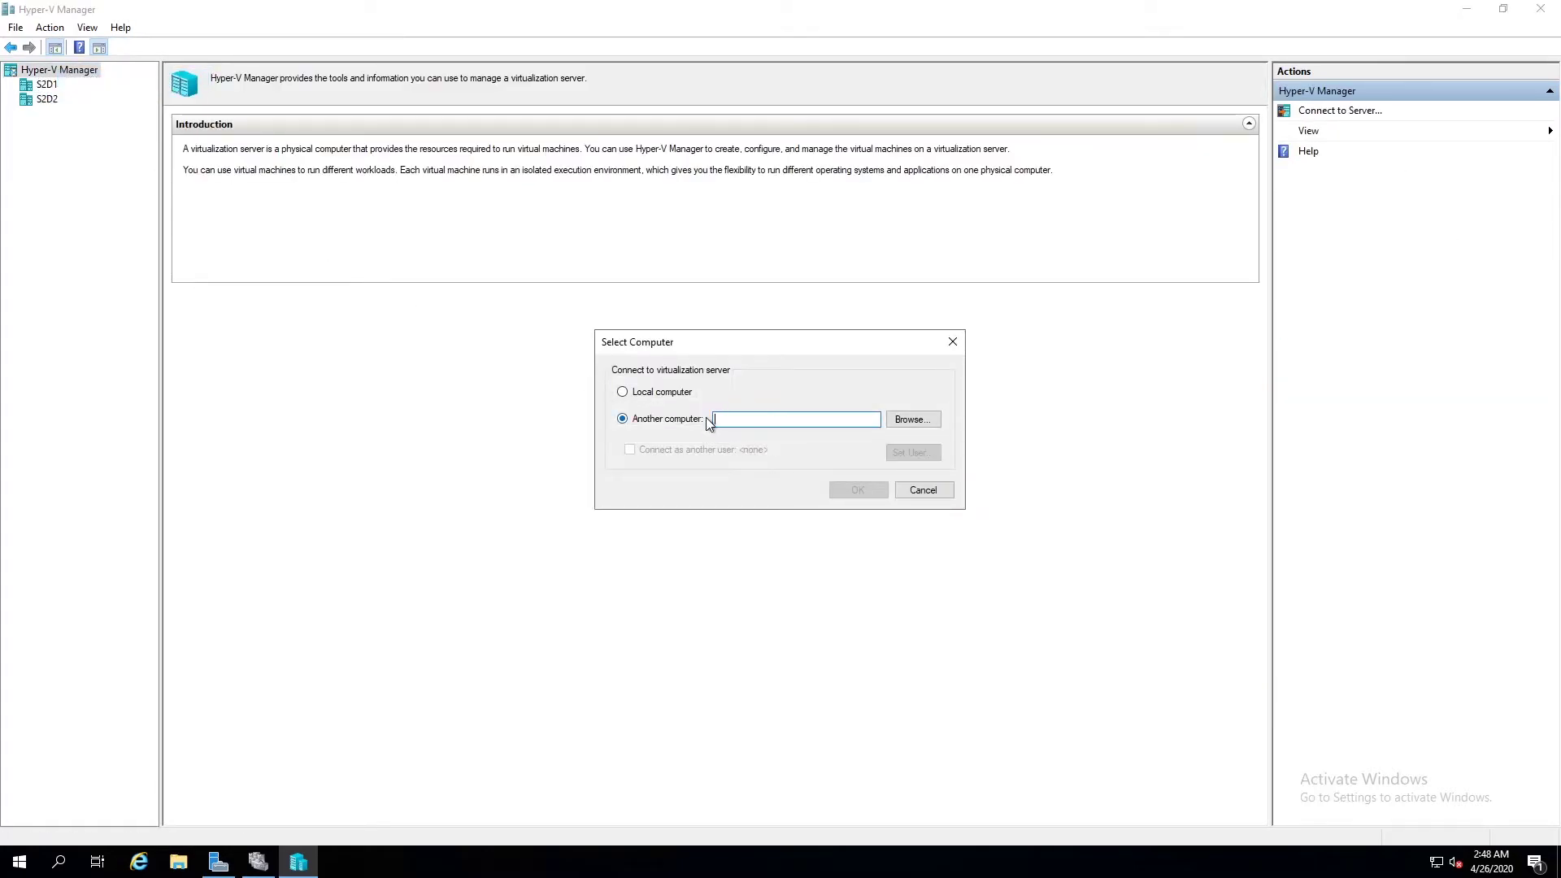
type("s2d3")
left_click(855, 491)
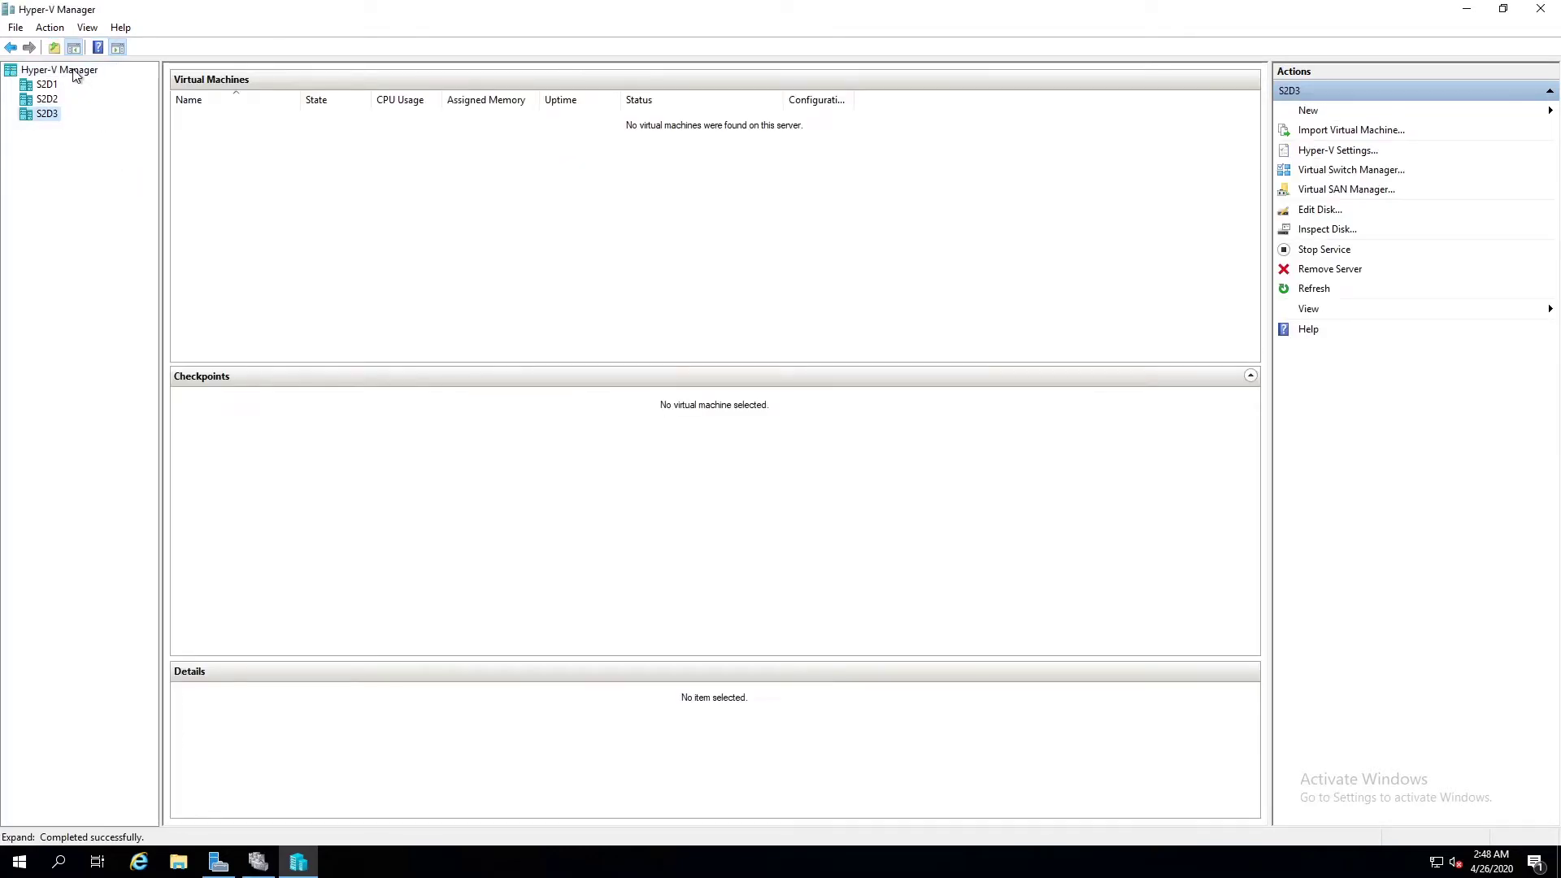
right_click(78, 70)
left_click(89, 78)
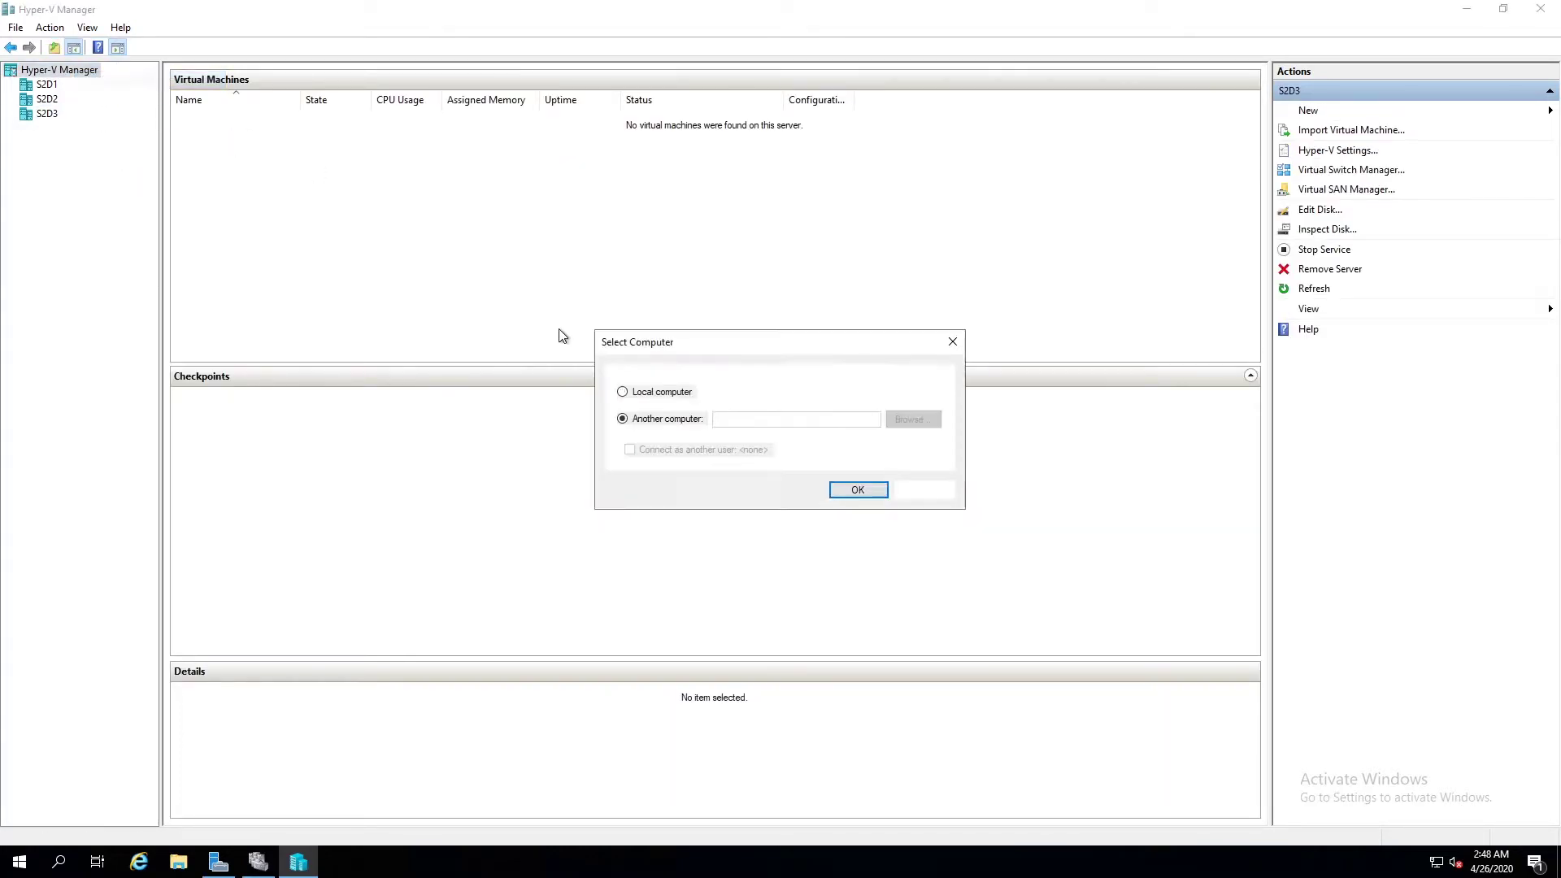
type("s2d4")
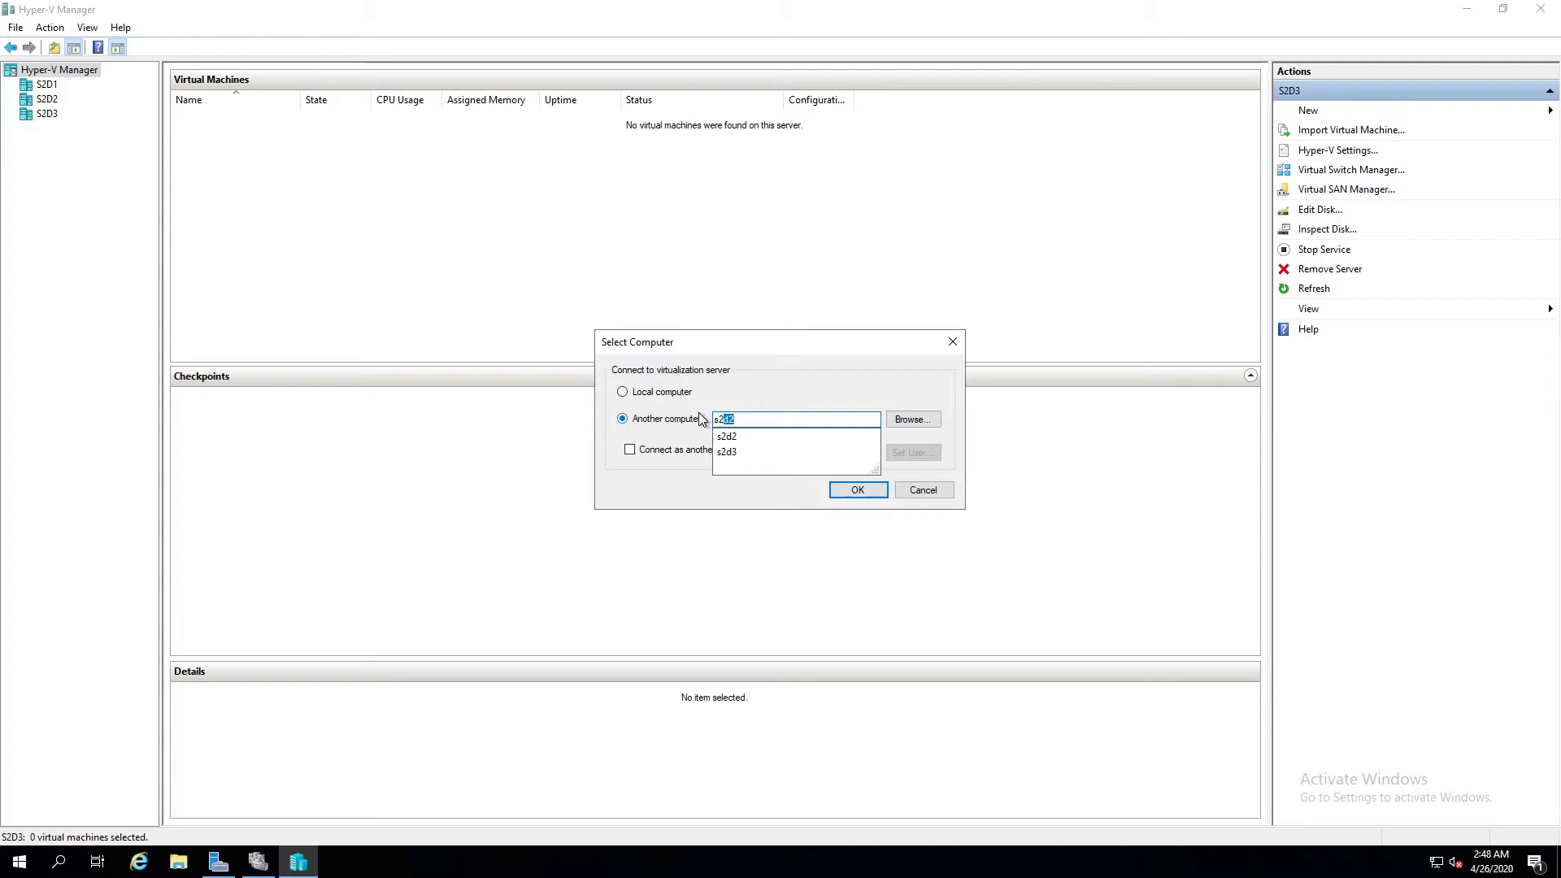
left_click(858, 491)
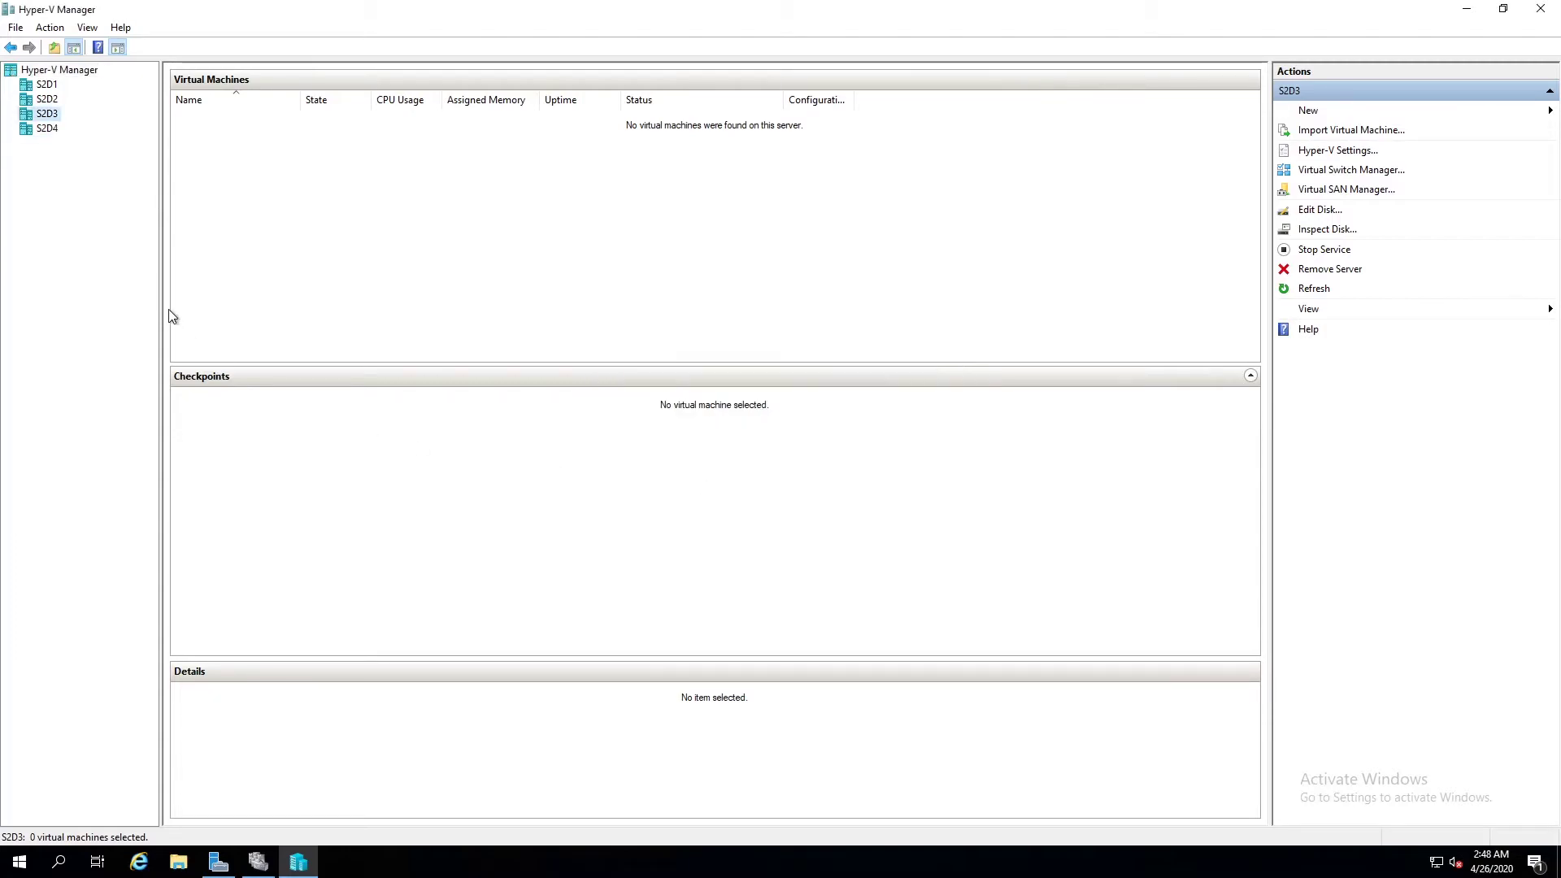
left_click(46, 86)
Enter c:\ClusterStorage as S2D1's virtual hard disk folder and confirm the settings.
left_click(1333, 151)
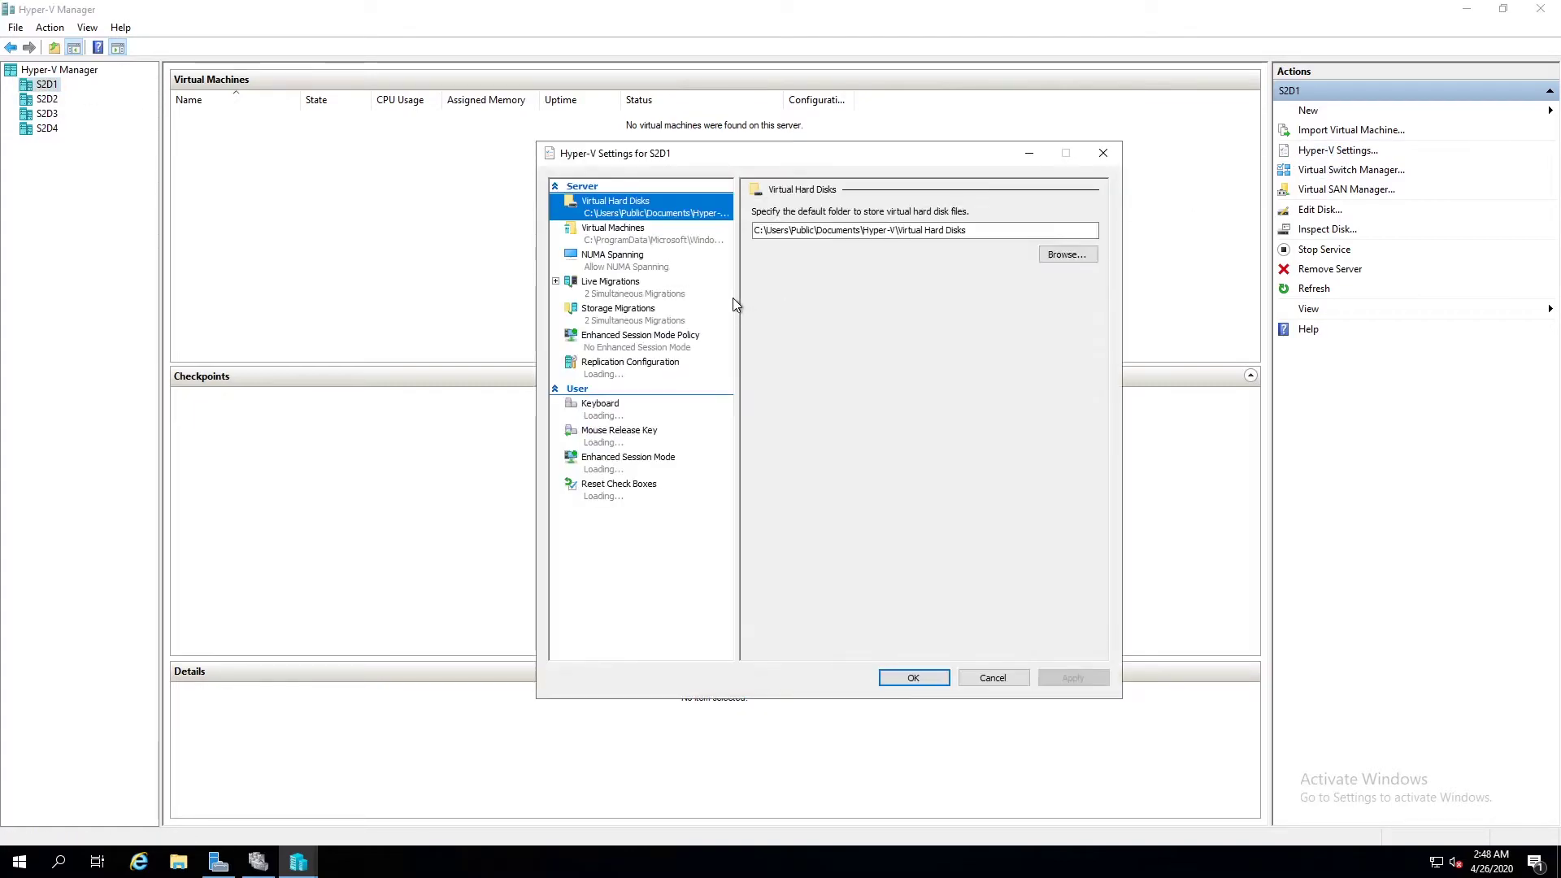
left_click_drag(971, 231, 709, 226)
type("c:\\")
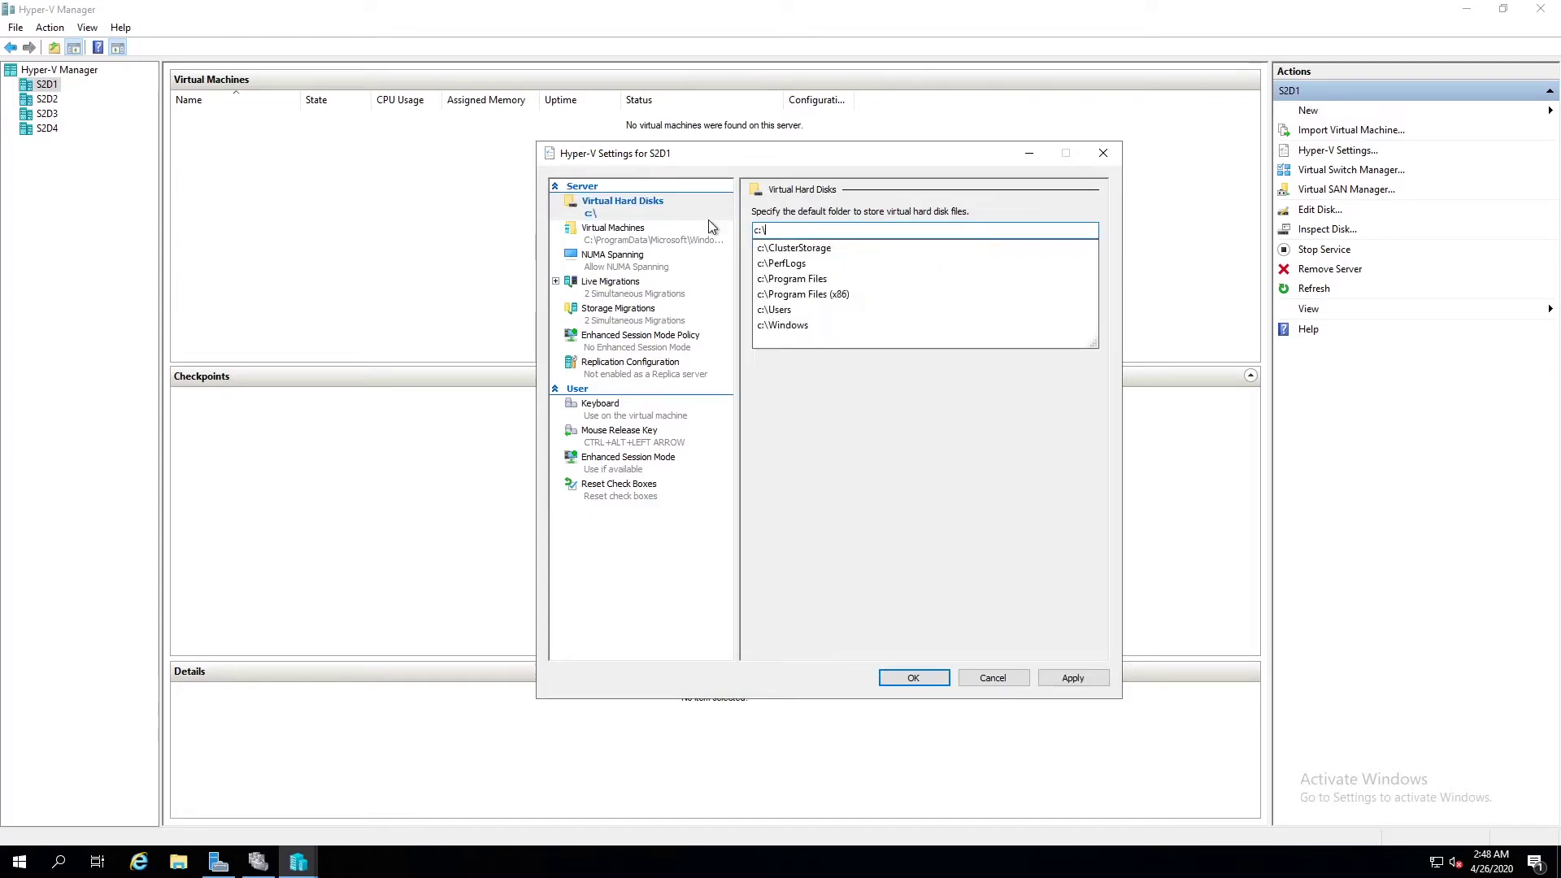
type("cluster")
key("Down")
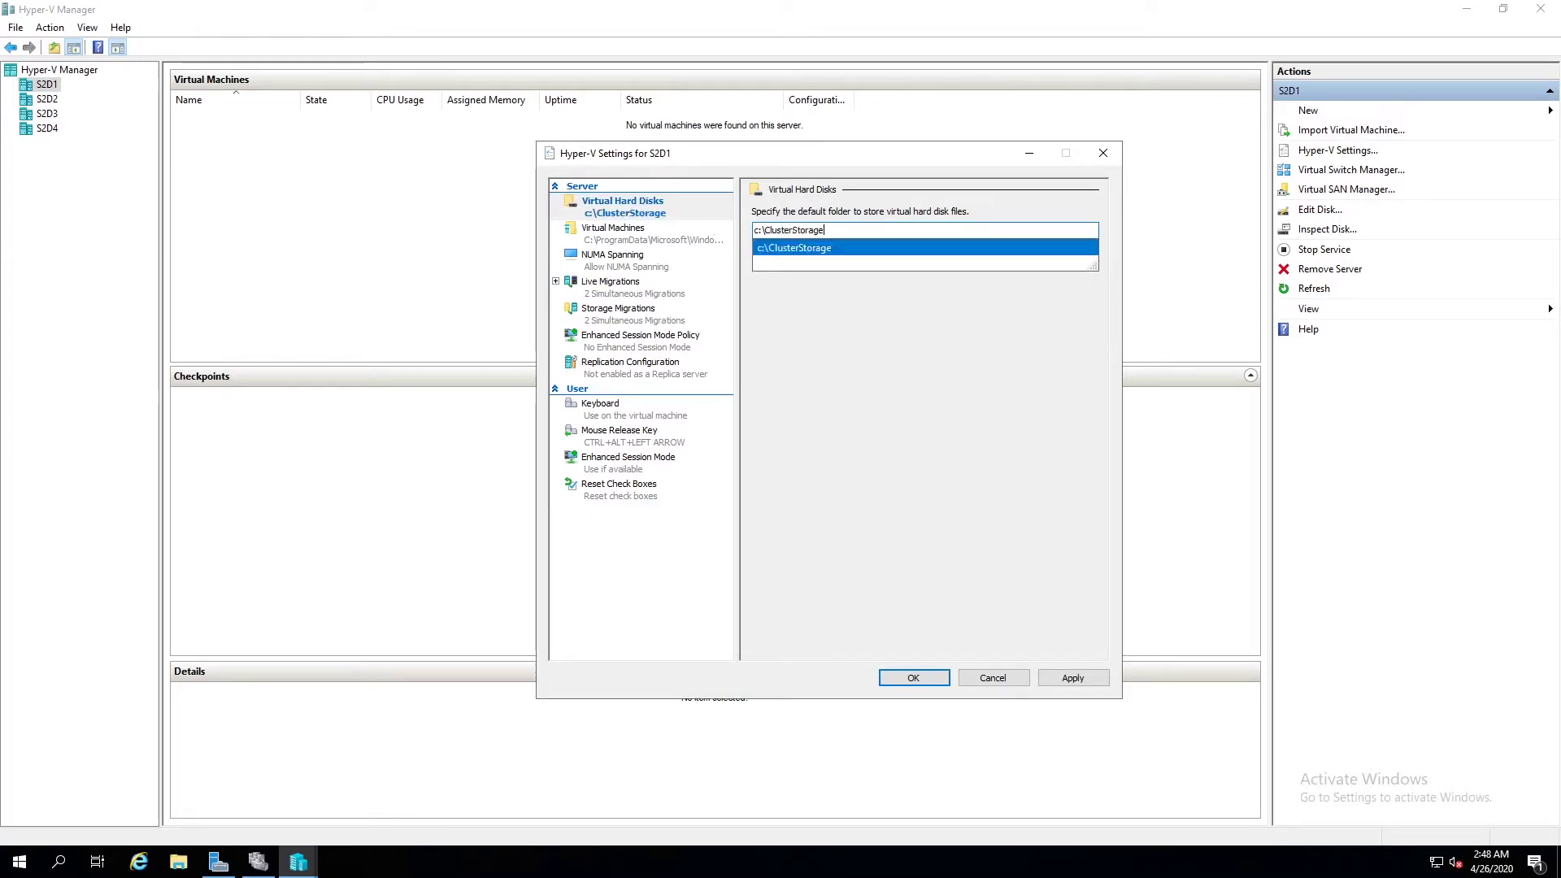
key("Return")
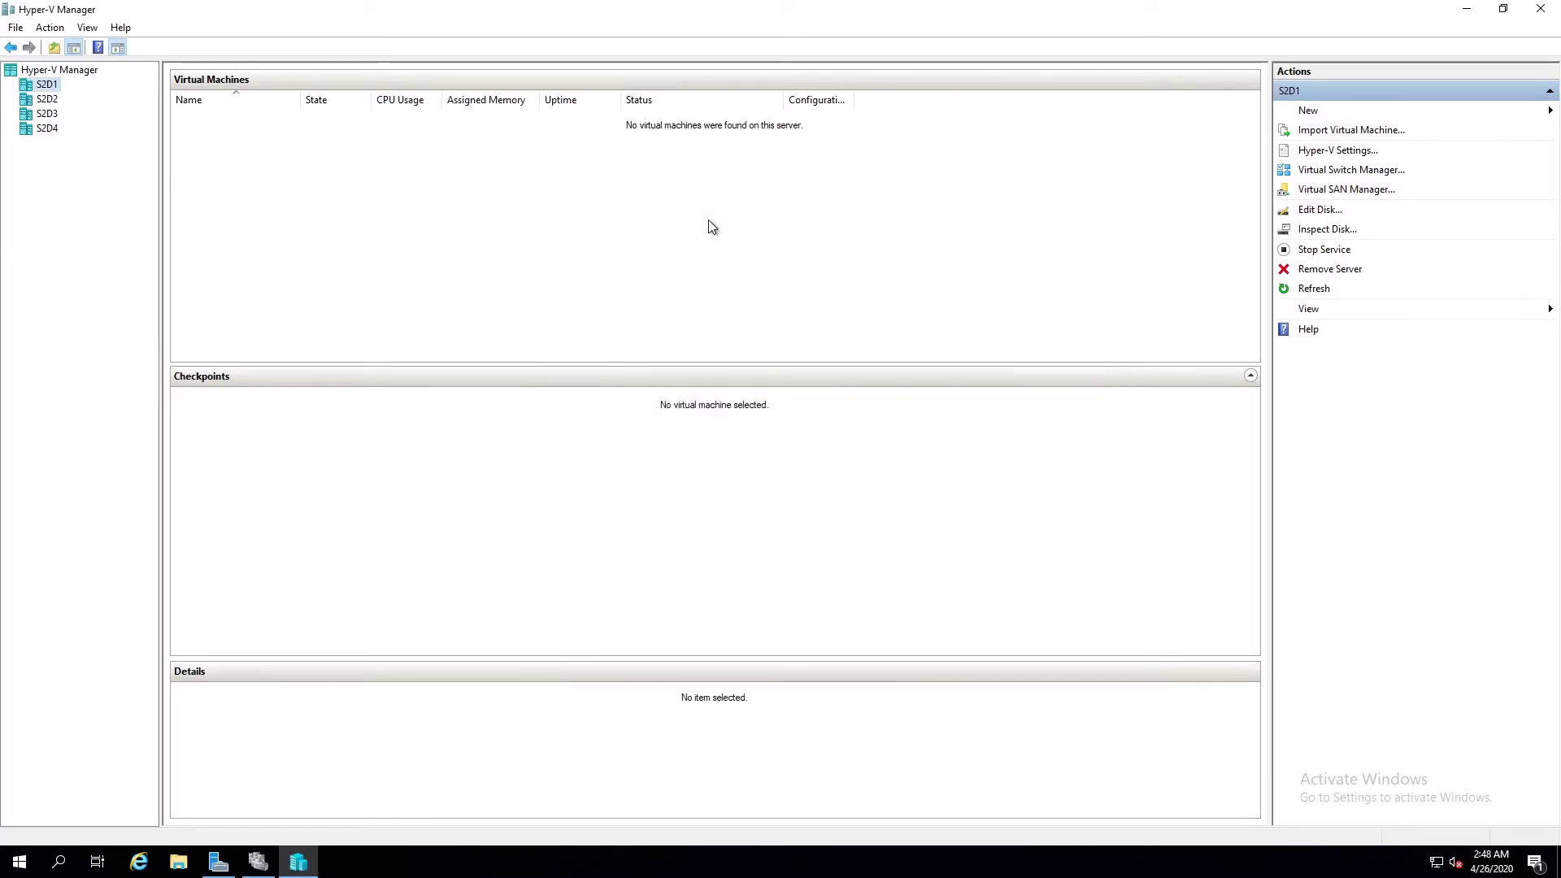
Set both the virtual hard disk and virtual machine folders to C:\ClusterStorage\VMs\.
left_click(1337, 150)
left_click(1067, 254)
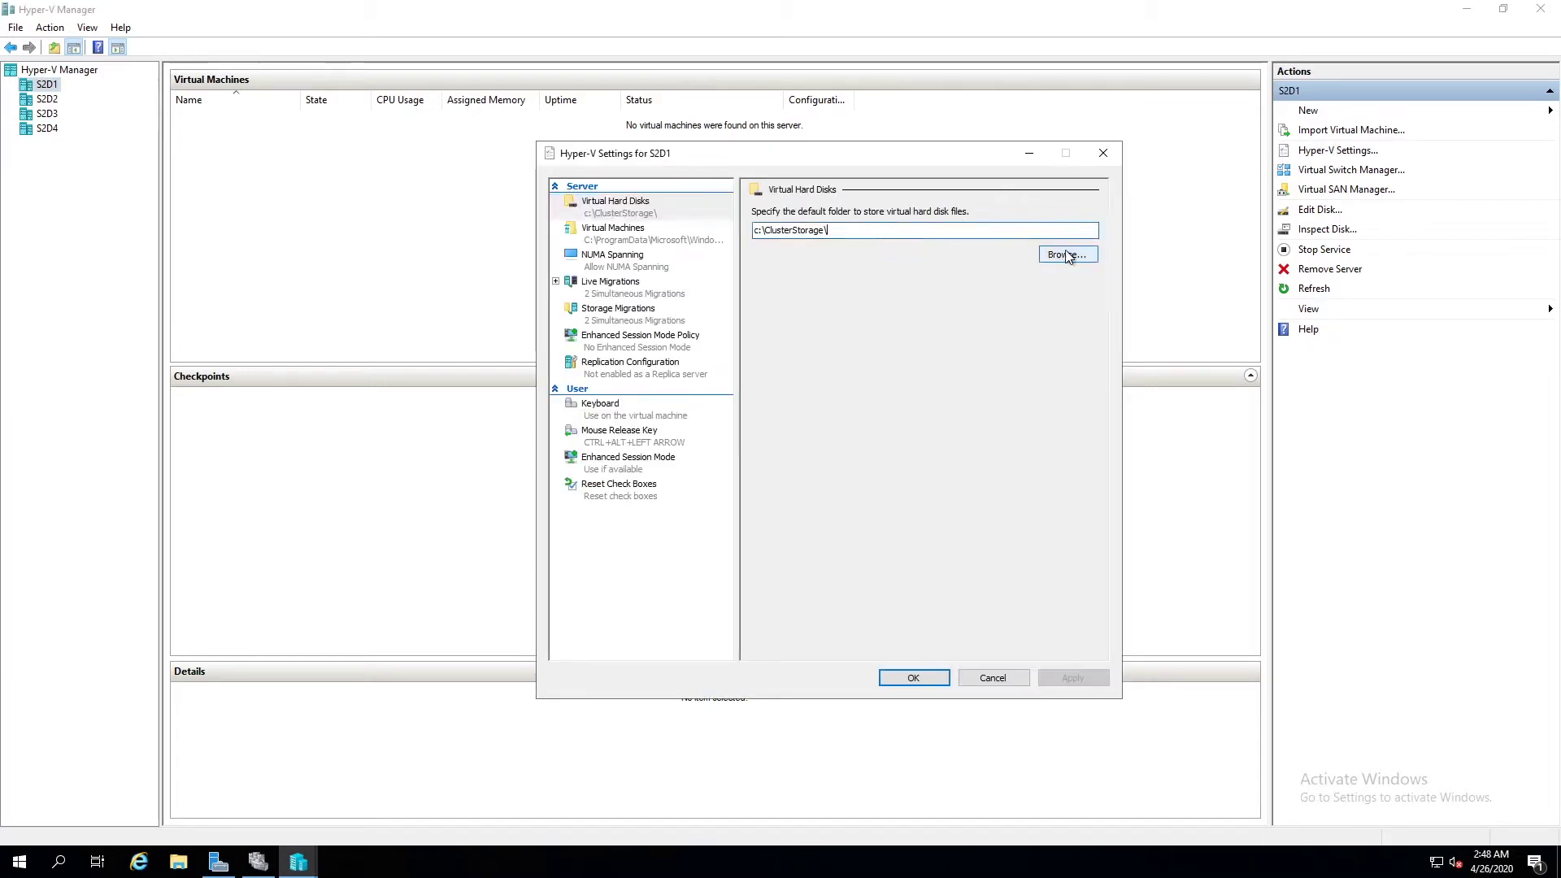
double_click(723, 286)
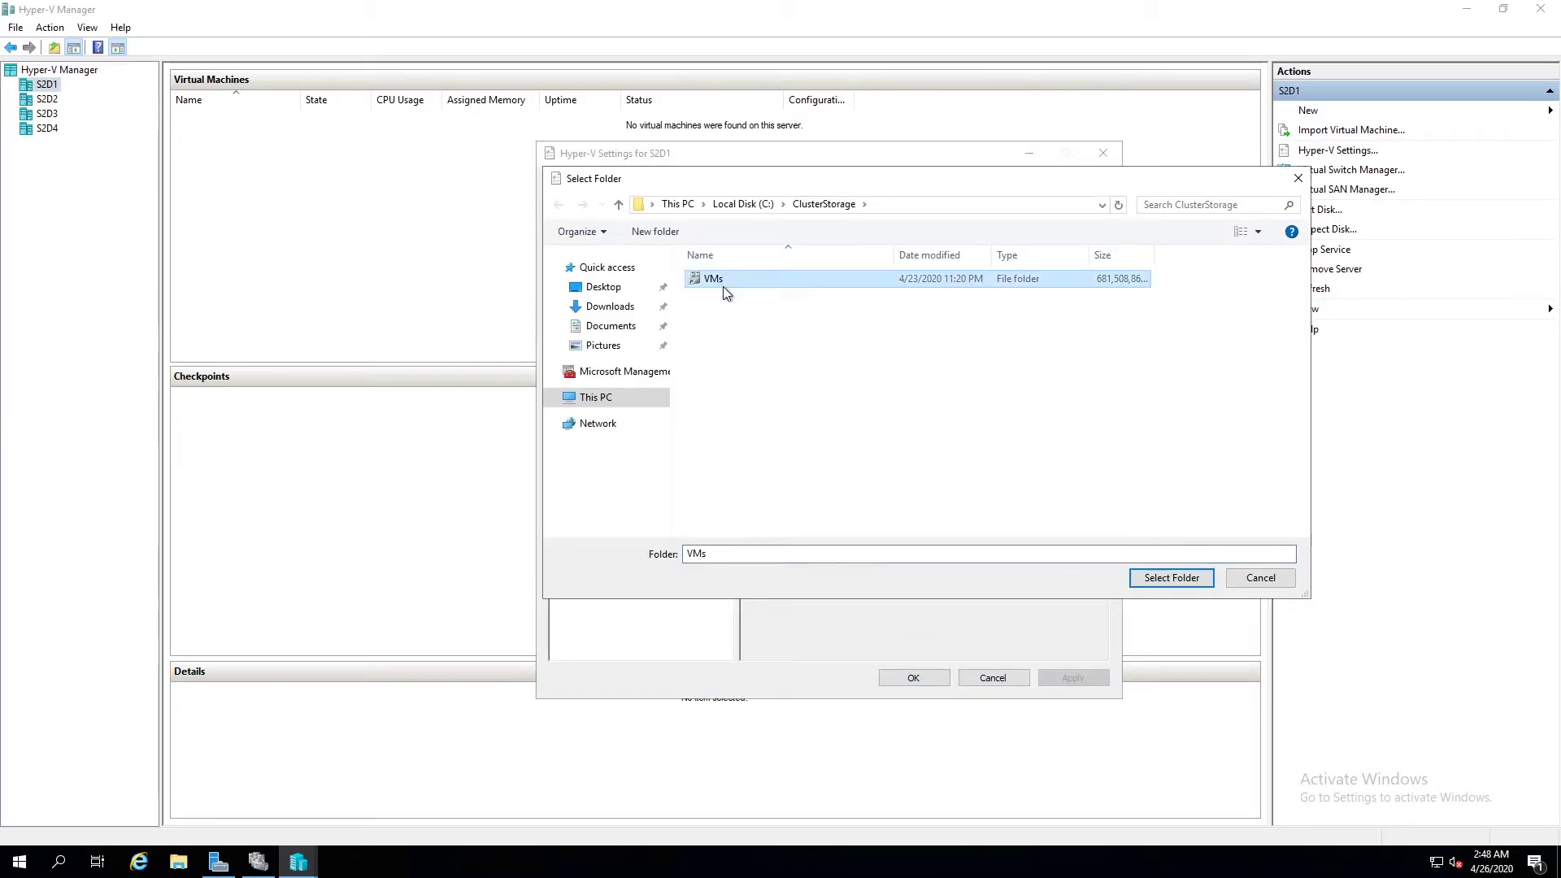
left_click(1155, 579)
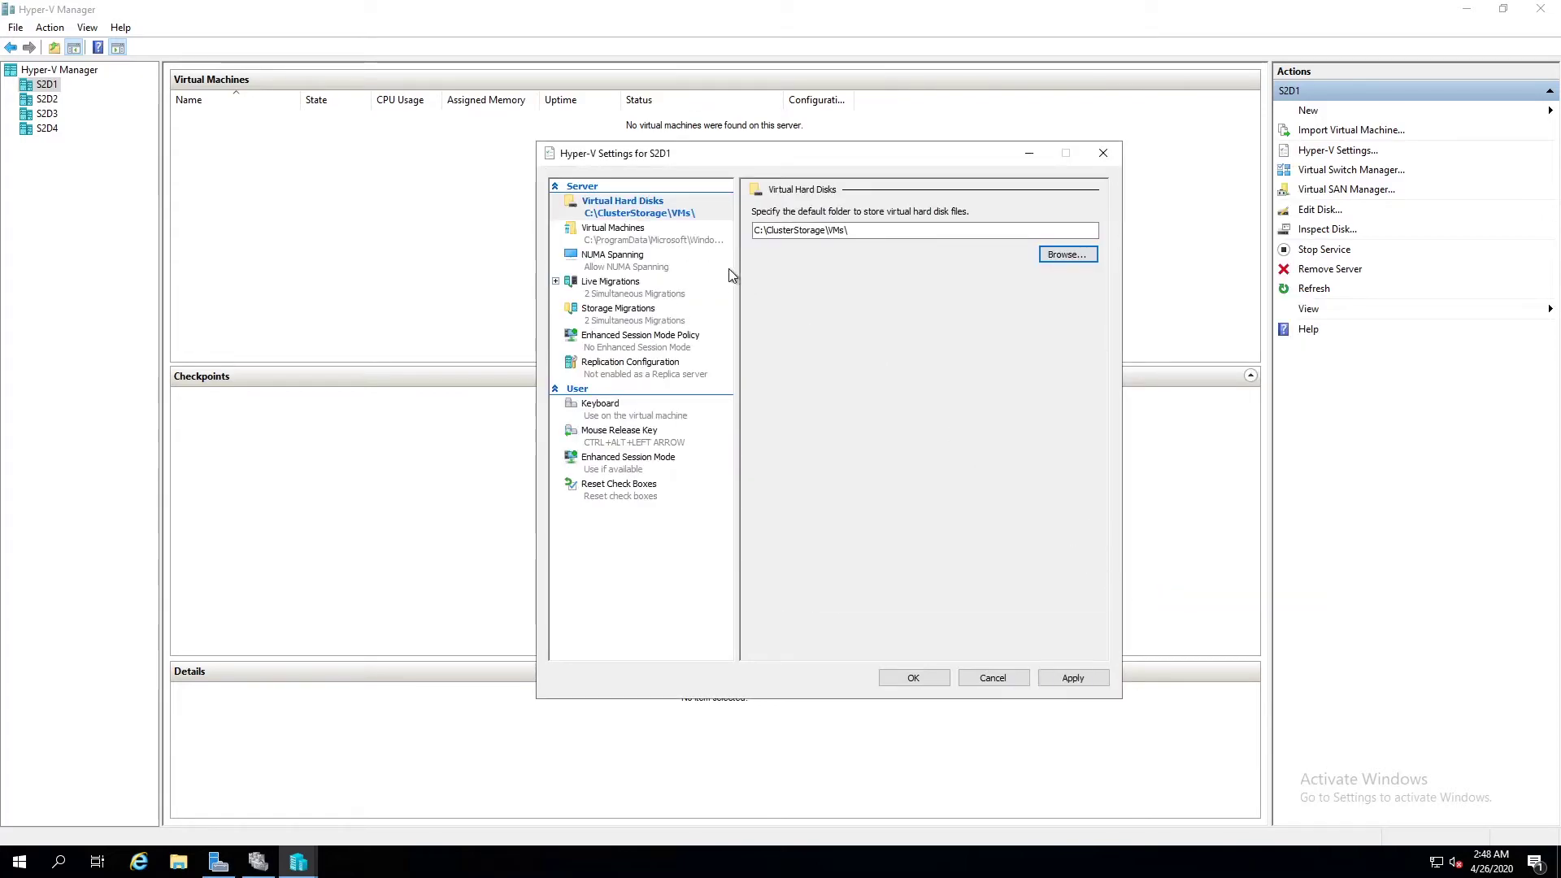
key("Return")
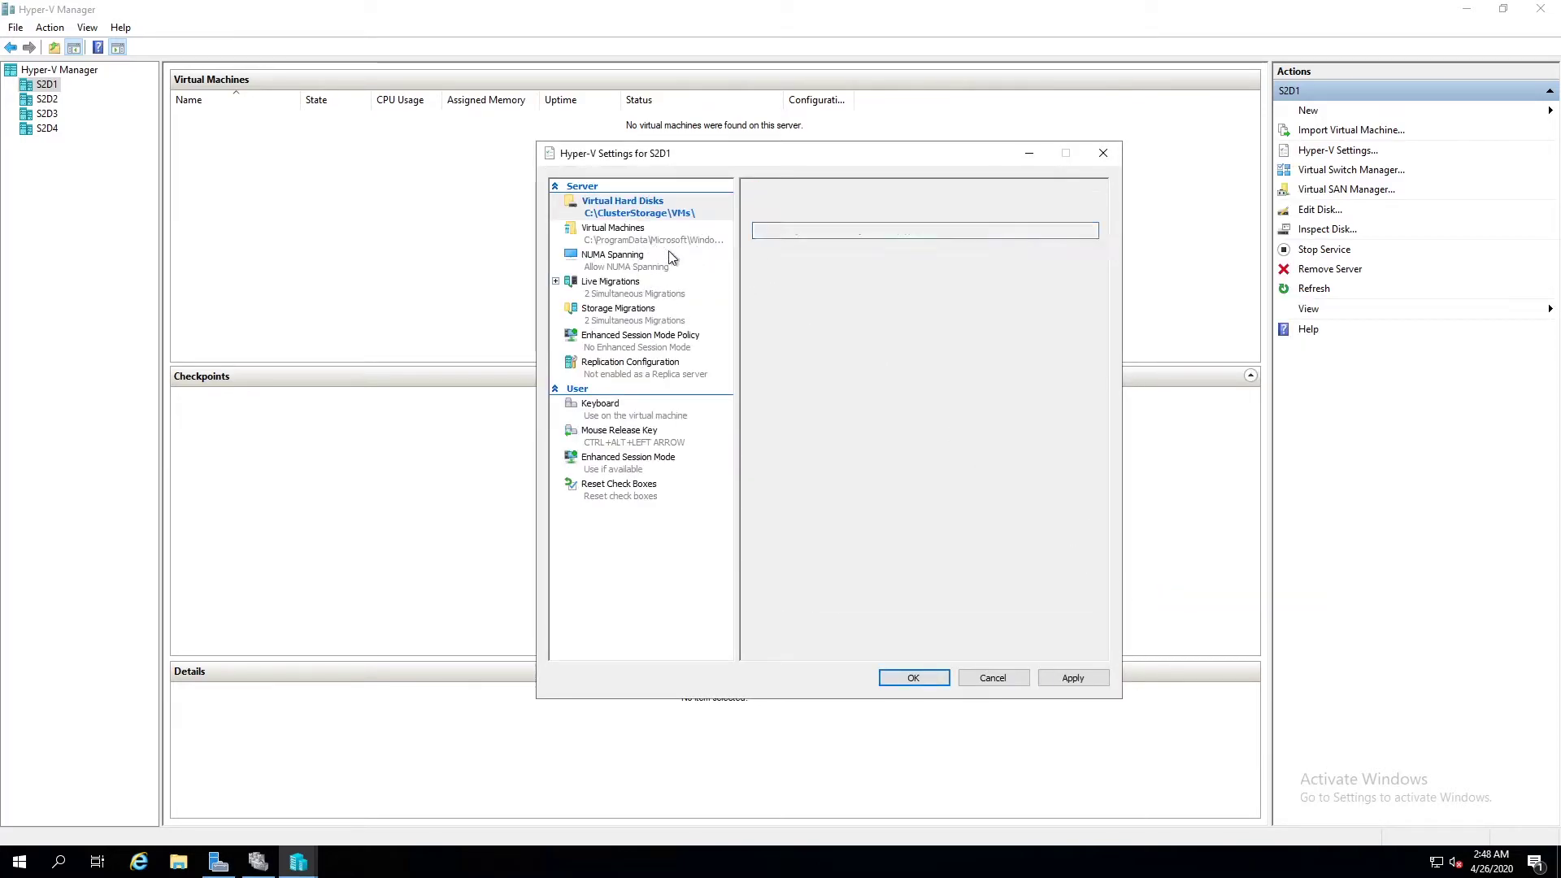
left_click(643, 234)
key("Tab")
type("C:\\ClusterStorage\\VMs\\")
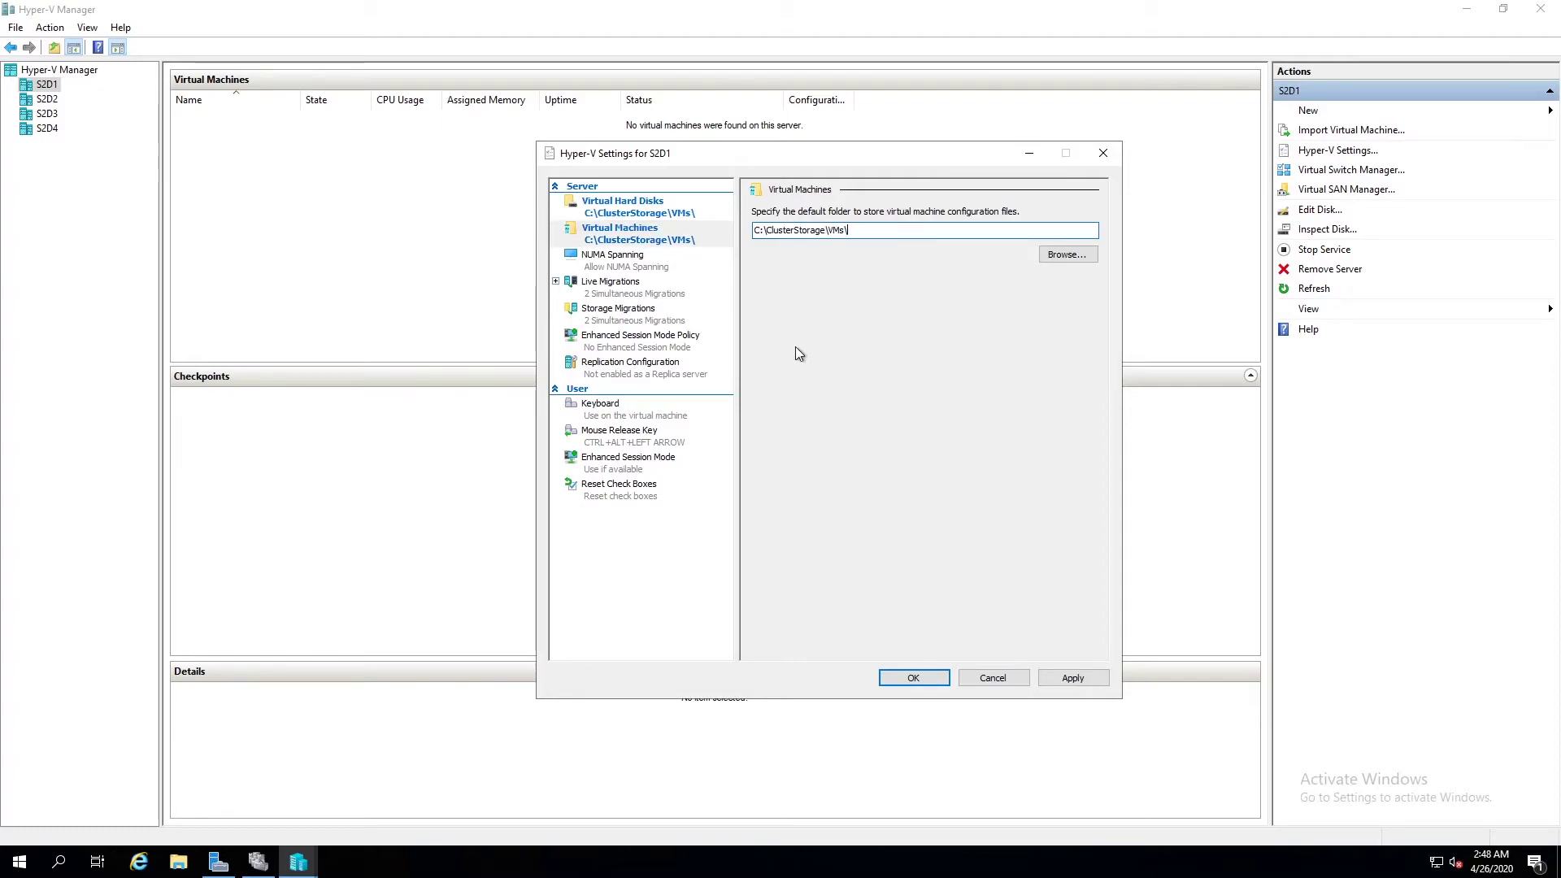
left_click(625, 284)
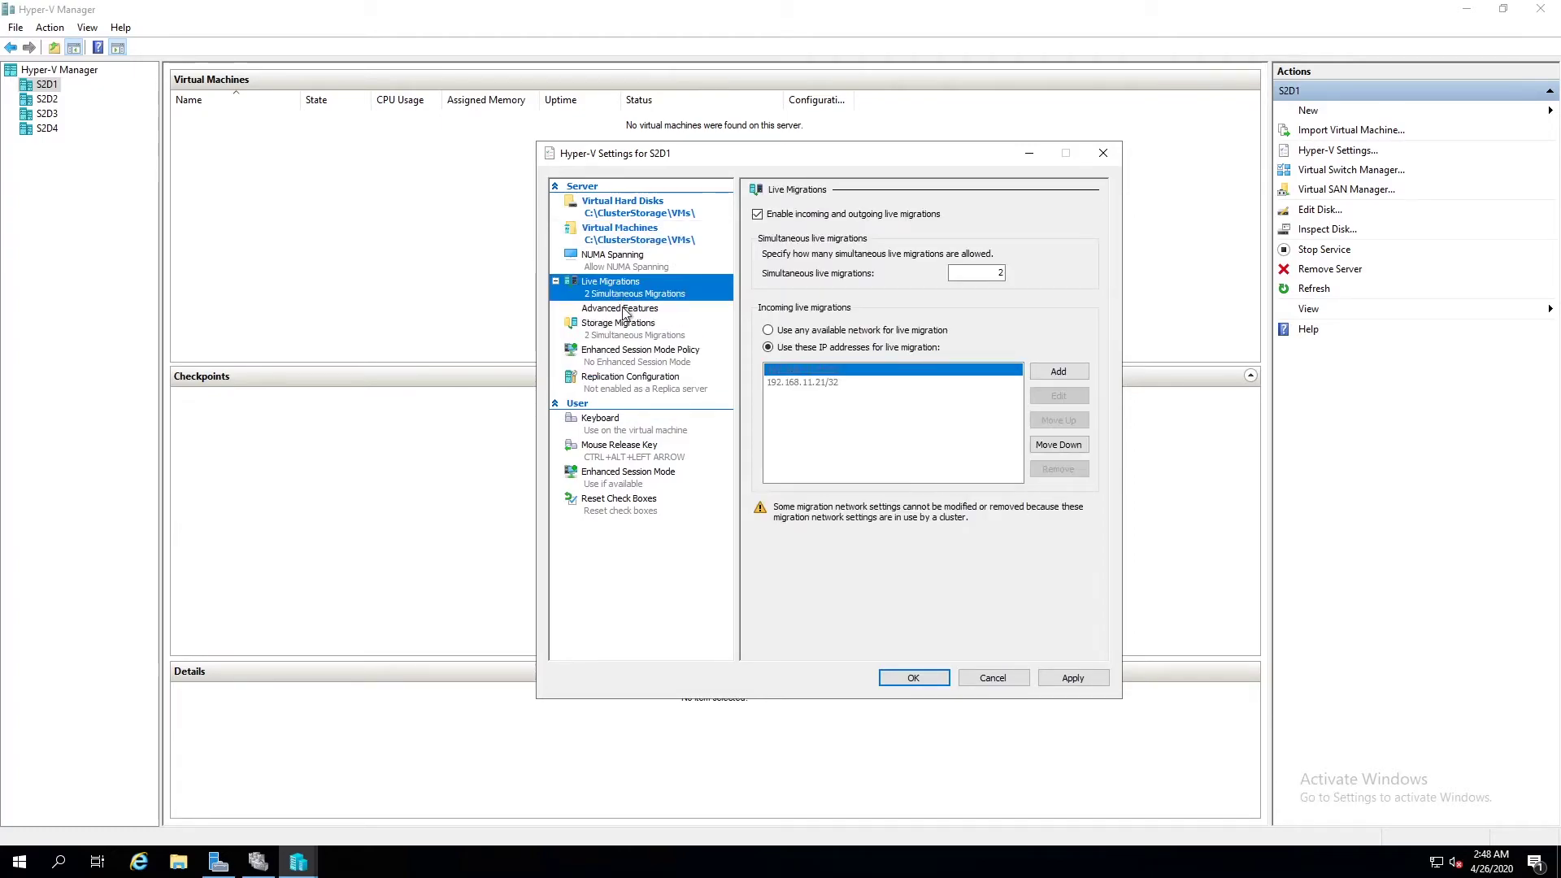
Use SMB for live migration performance and allow enhanced session mode on S2D1.
left_click(813, 382)
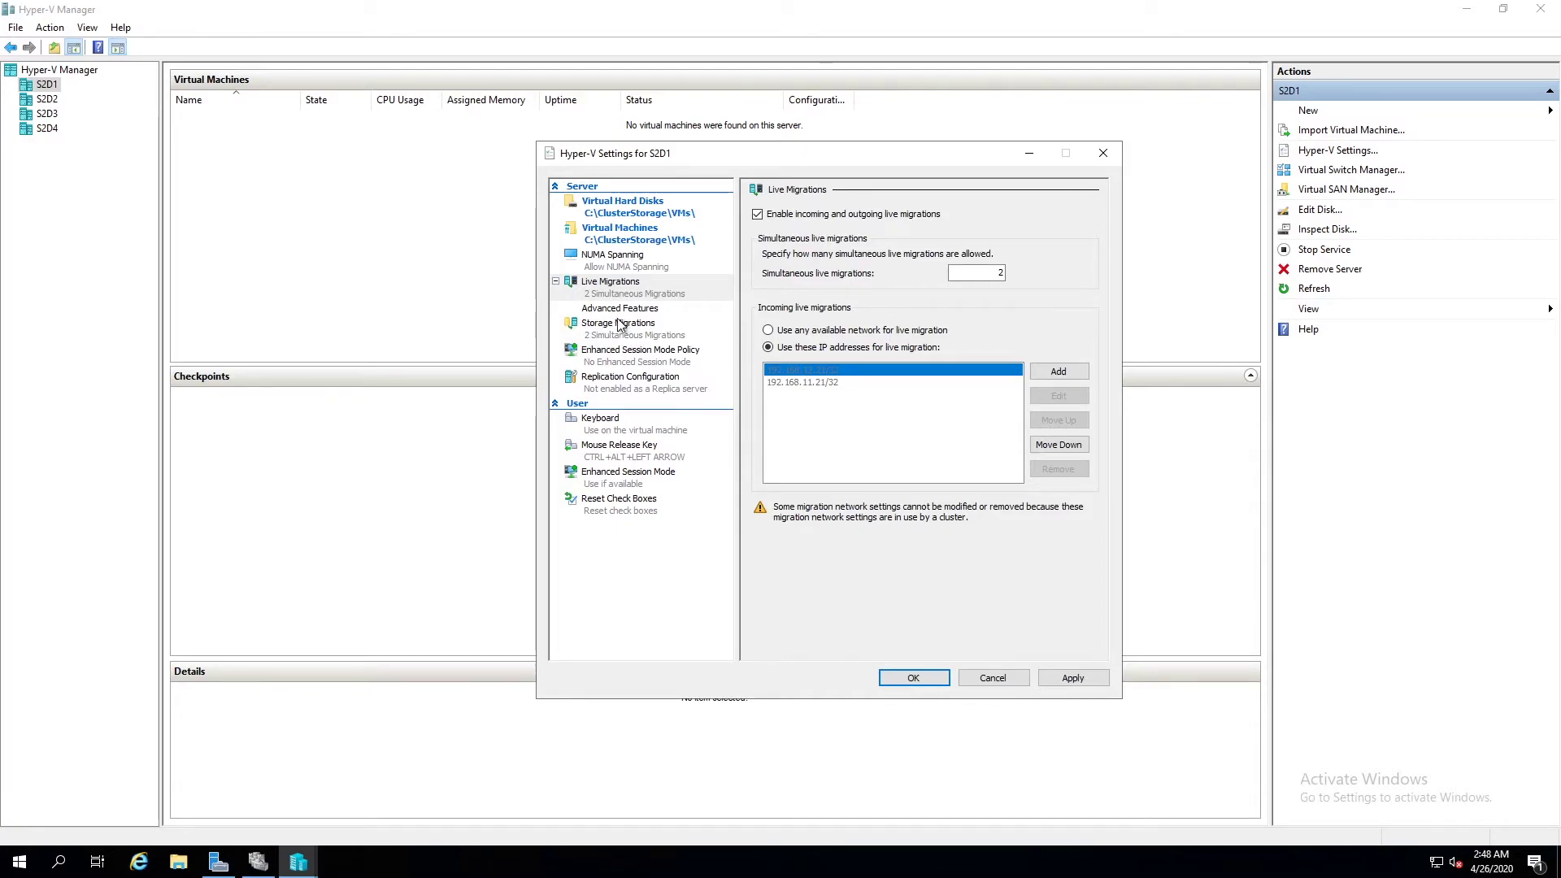
left_click(624, 309)
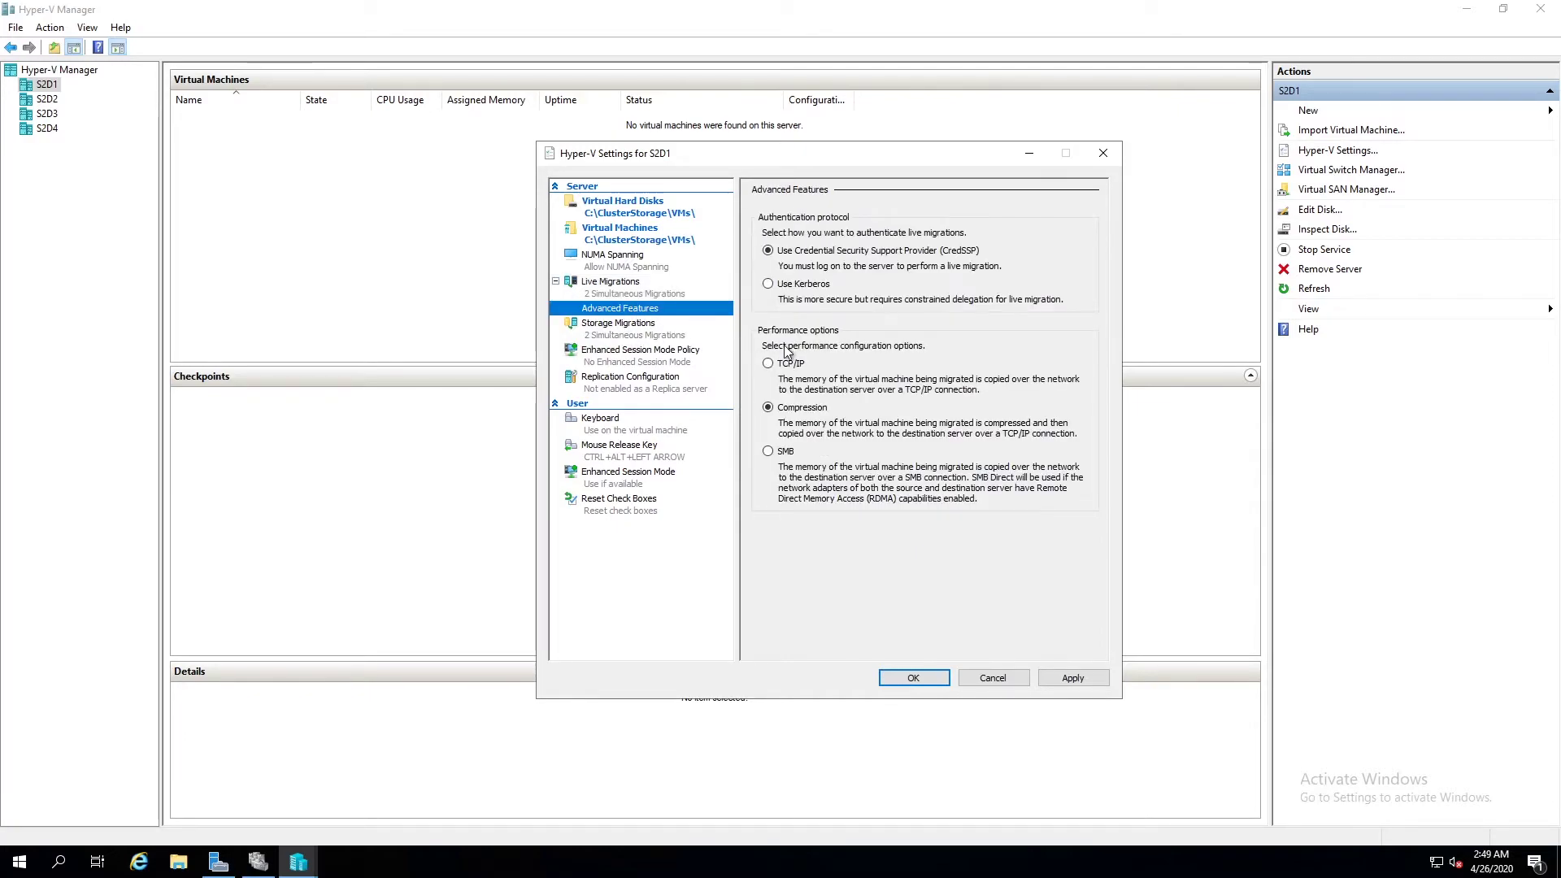
left_click(770, 453)
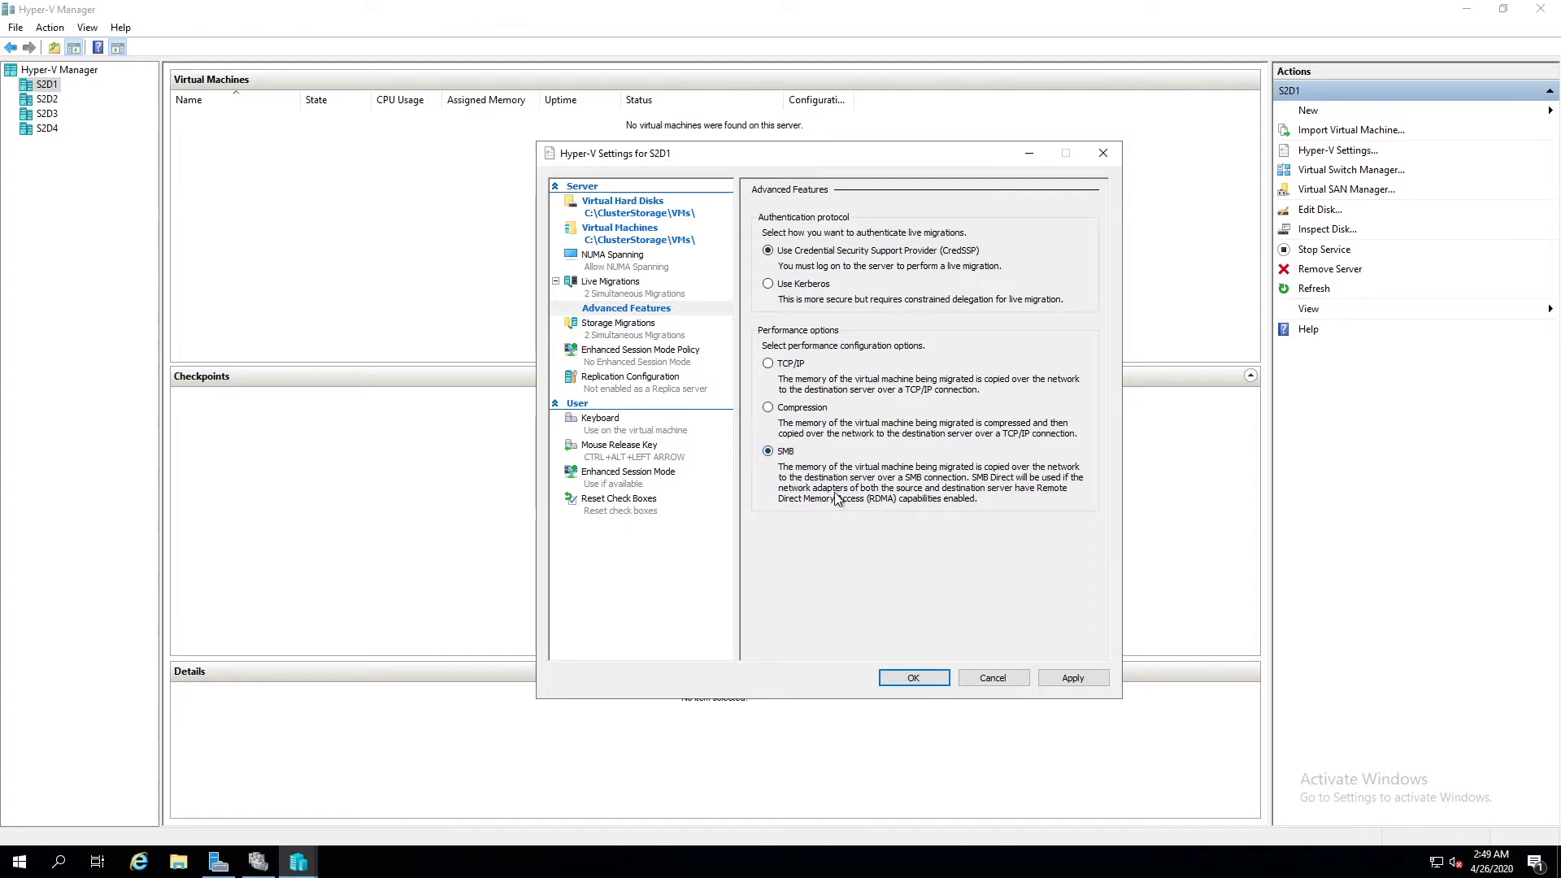
left_click(636, 335)
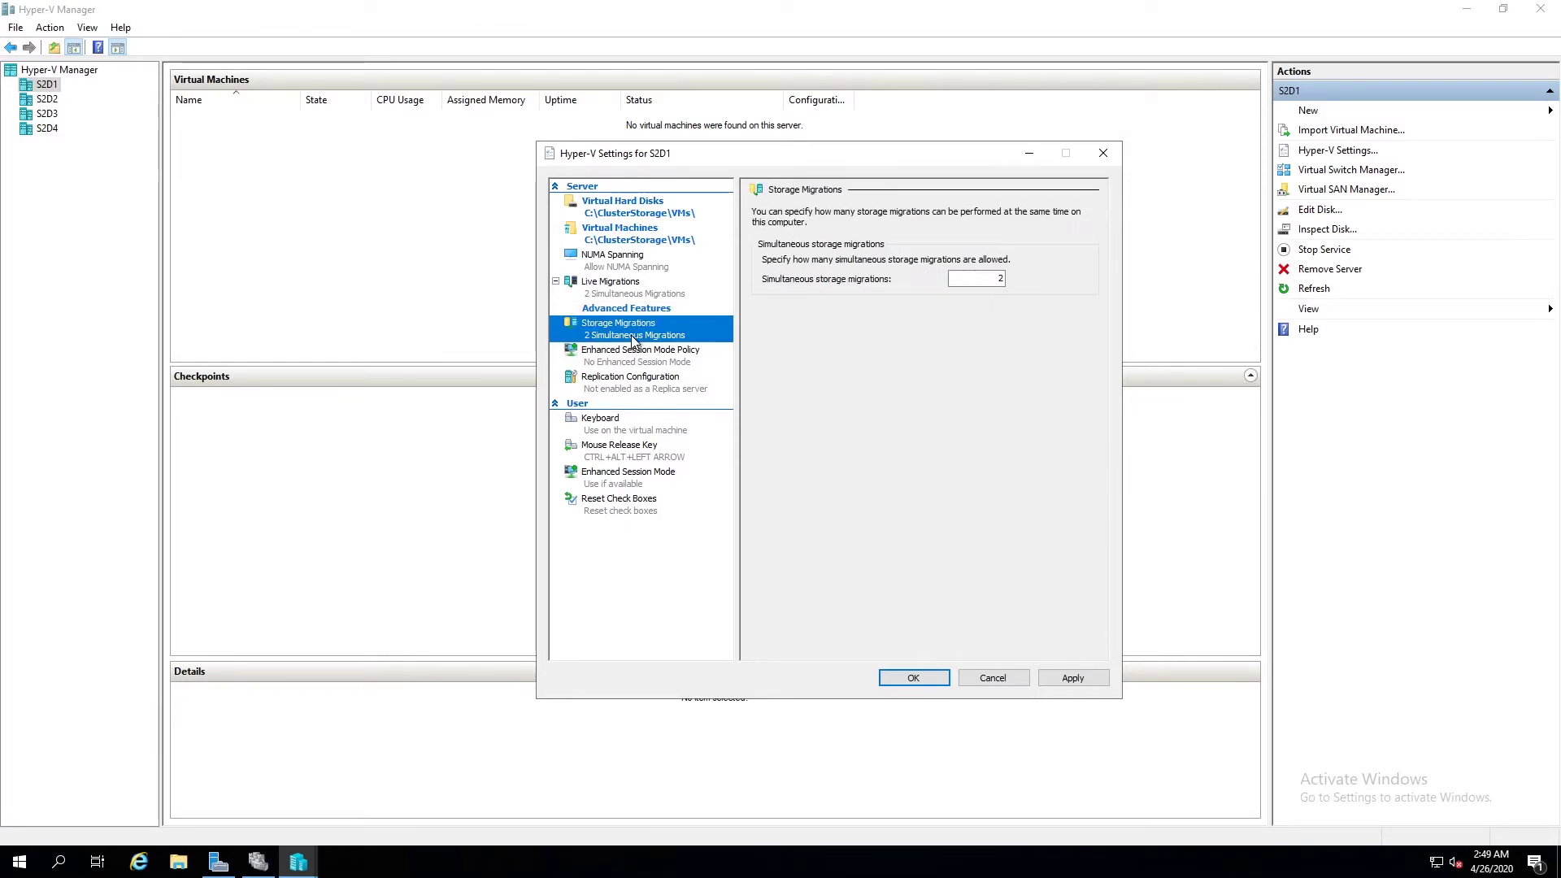
left_click(649, 364)
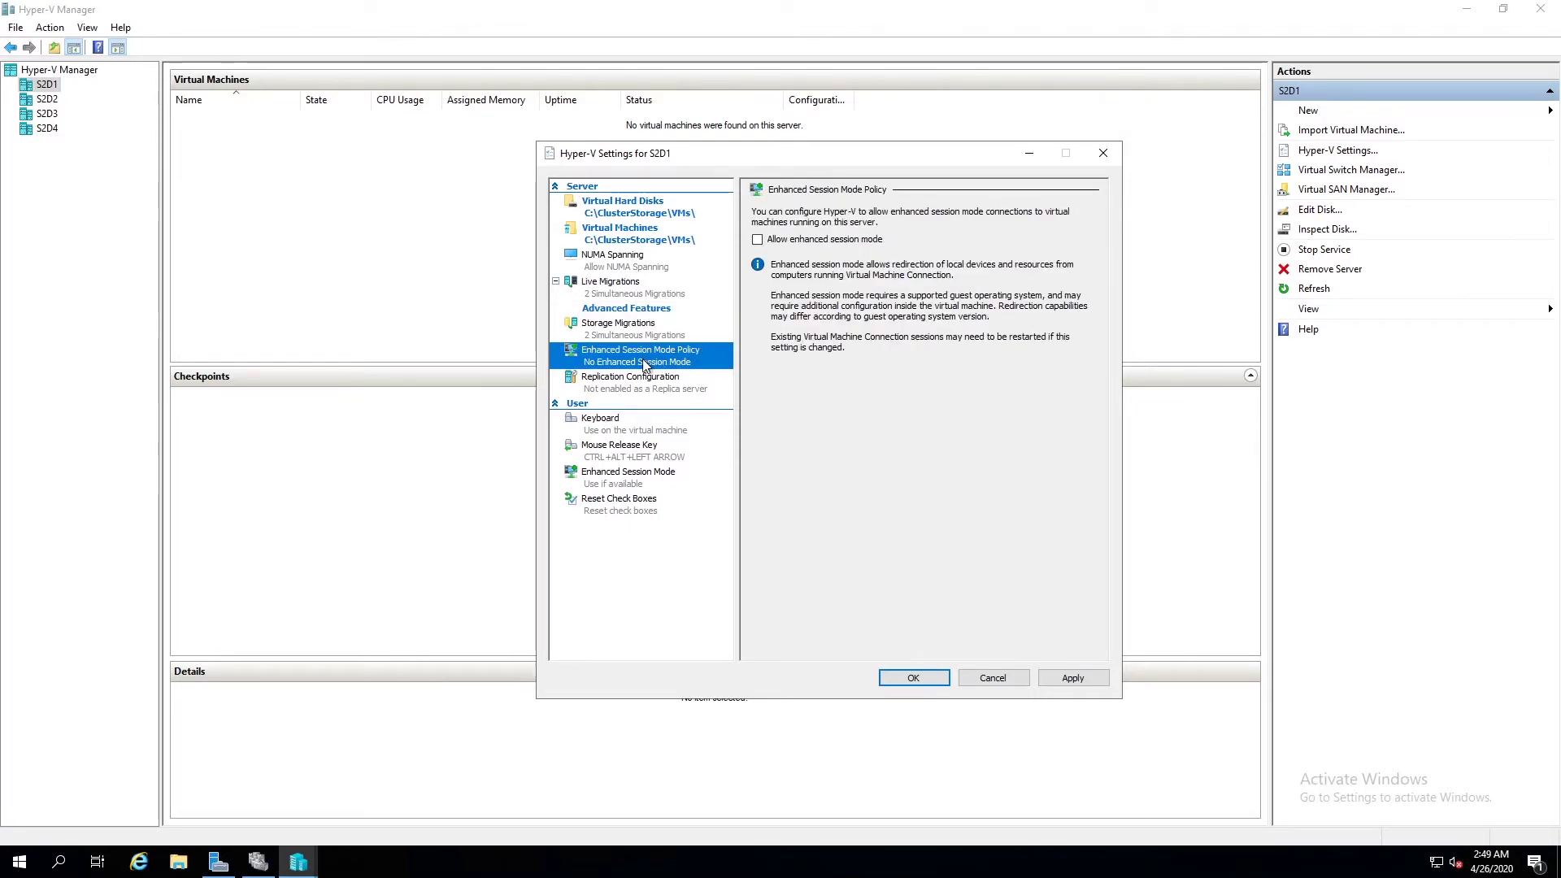
left_click(759, 241)
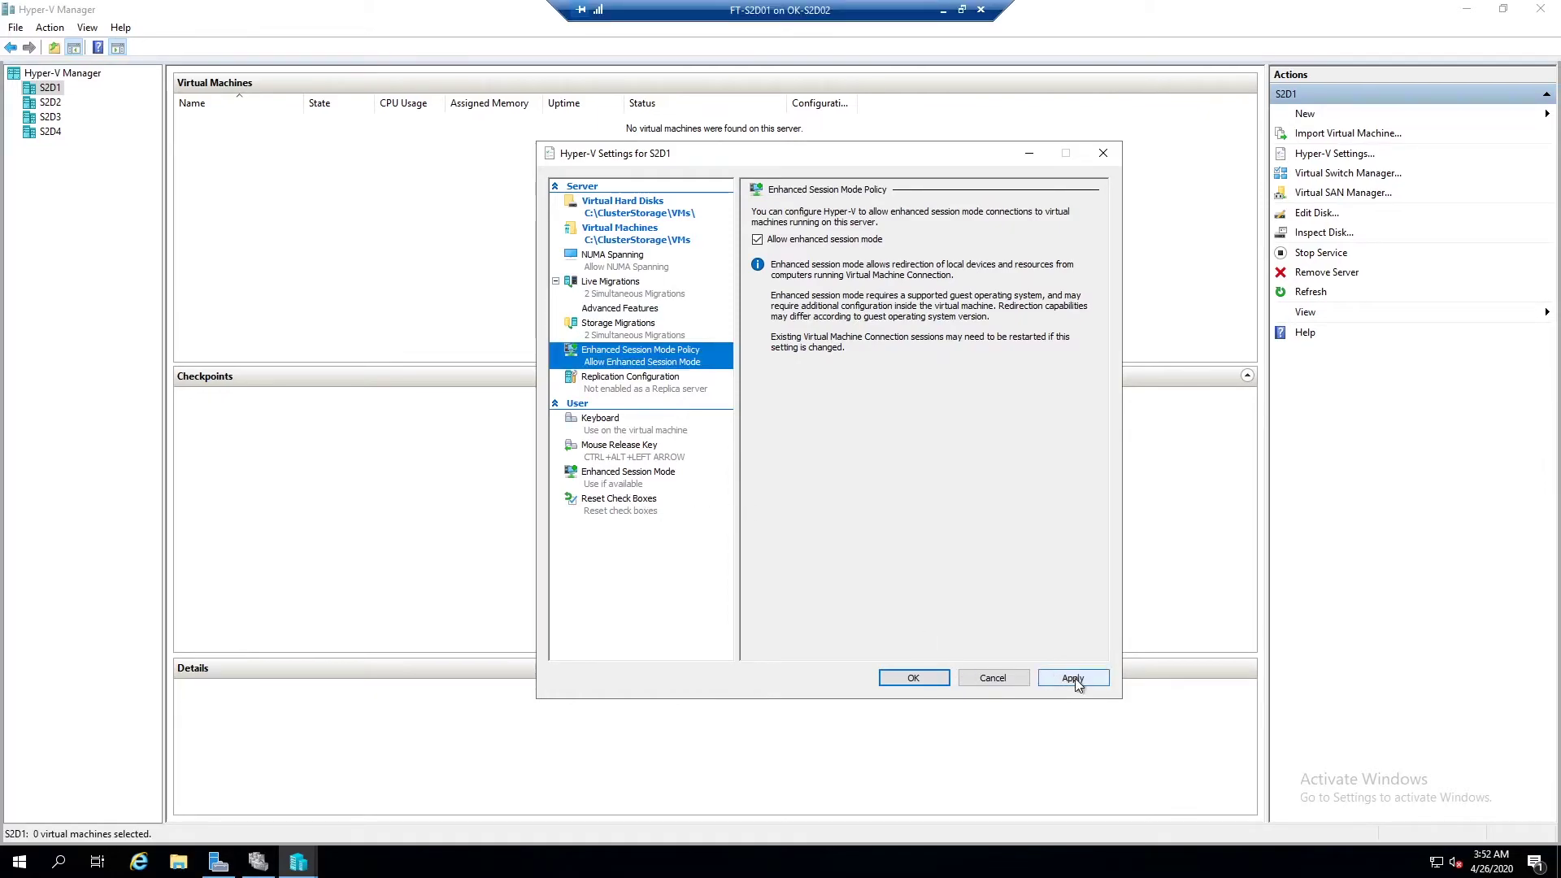
Apply and close S2D1's Hyper-V settings, then return to Failover Cluster Manager.
left_click(1074, 678)
left_click(916, 680)
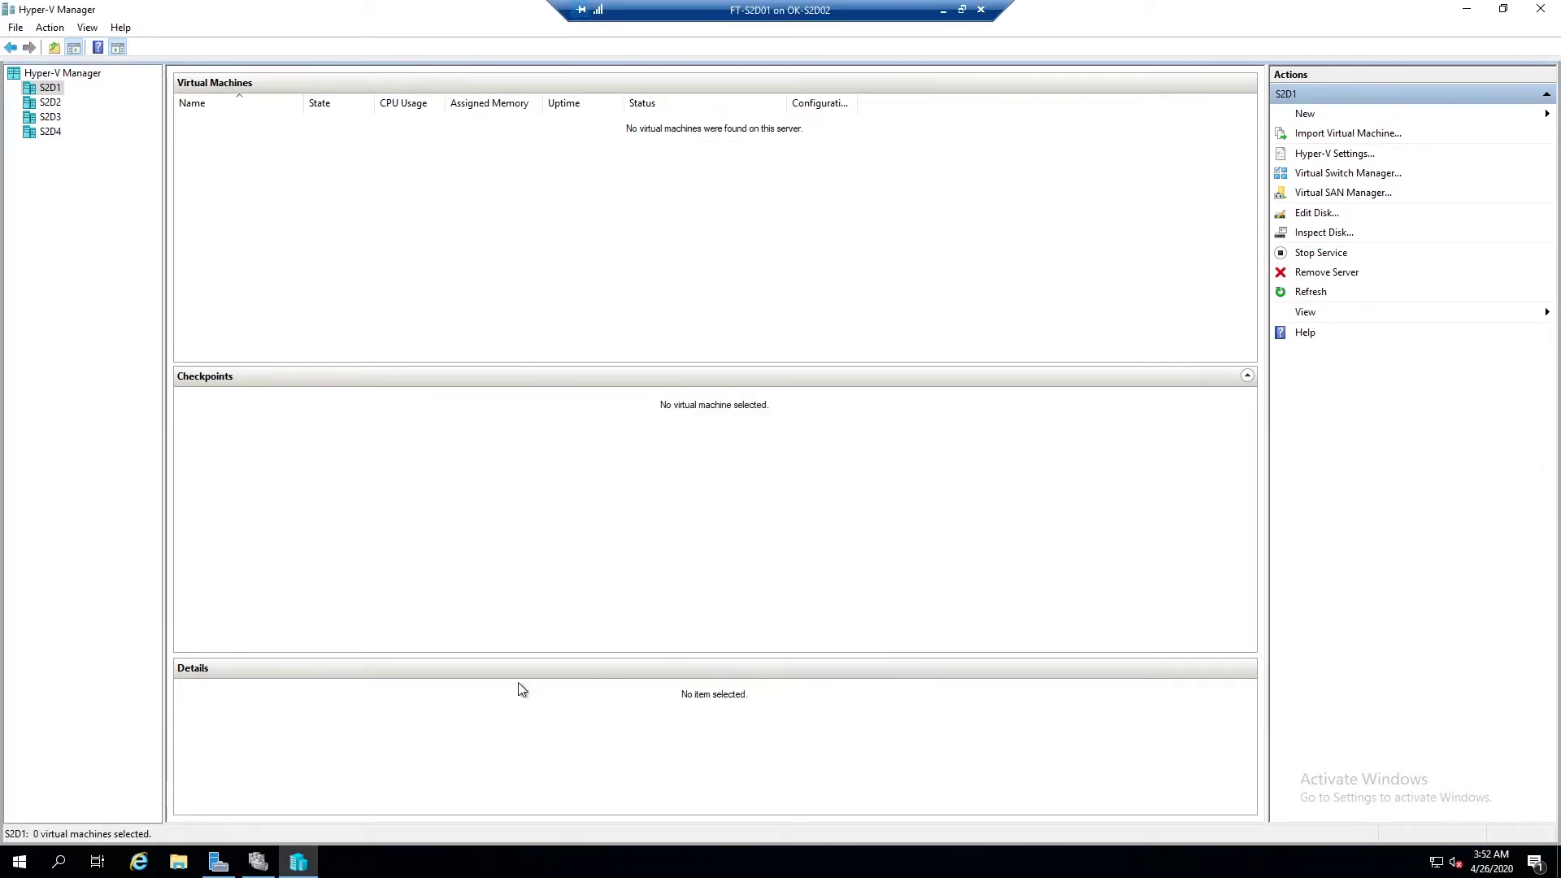
left_click(259, 863)
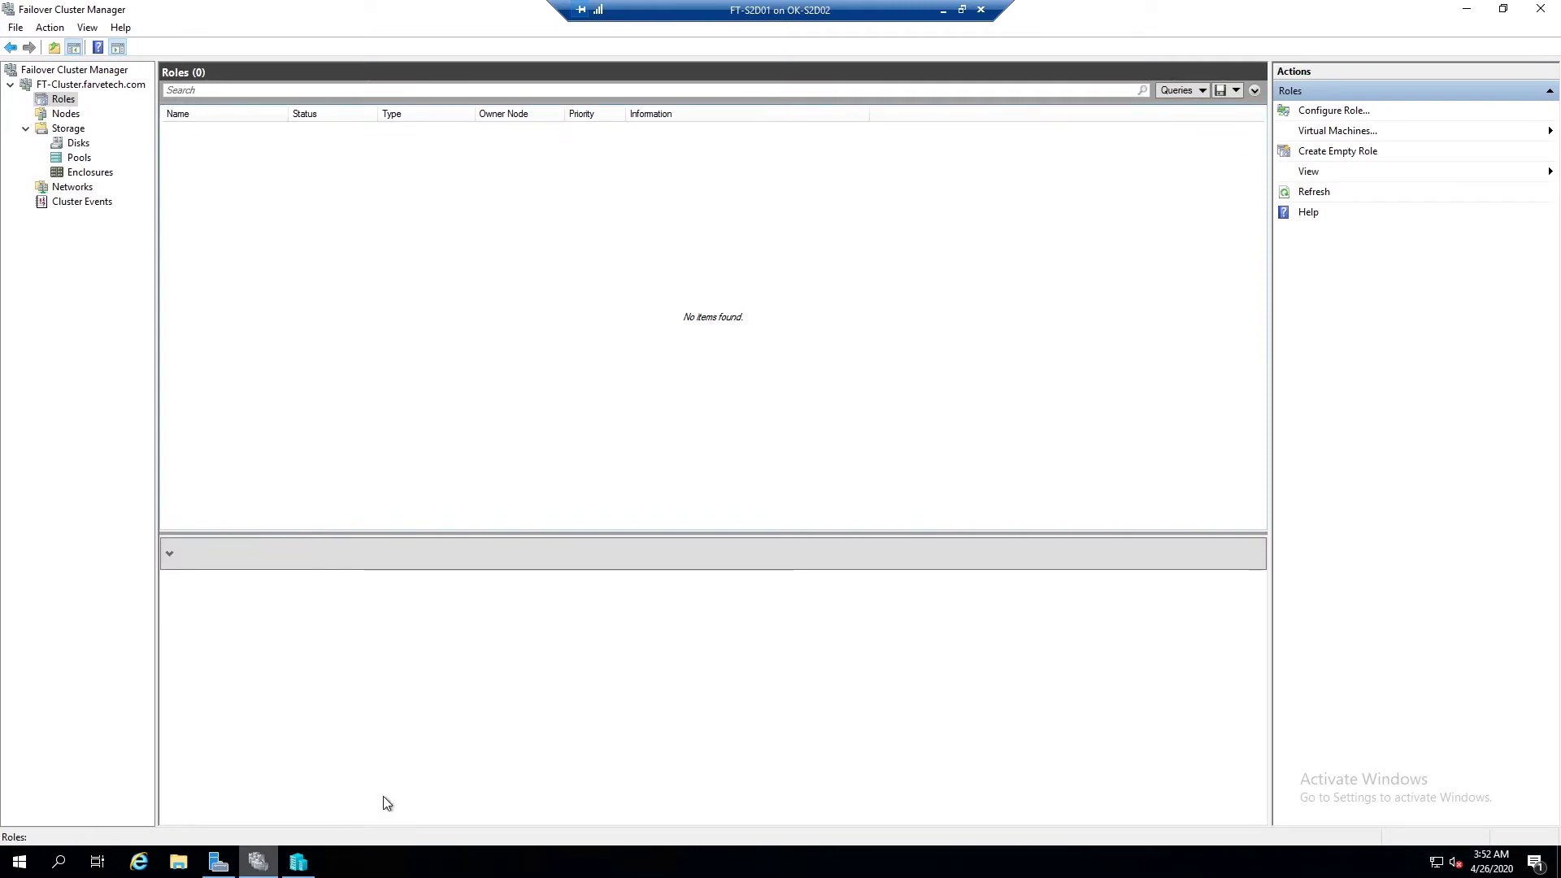
Start a new clustered virtual machine from Roles with S2D1 as the target node.
right_click(60, 100)
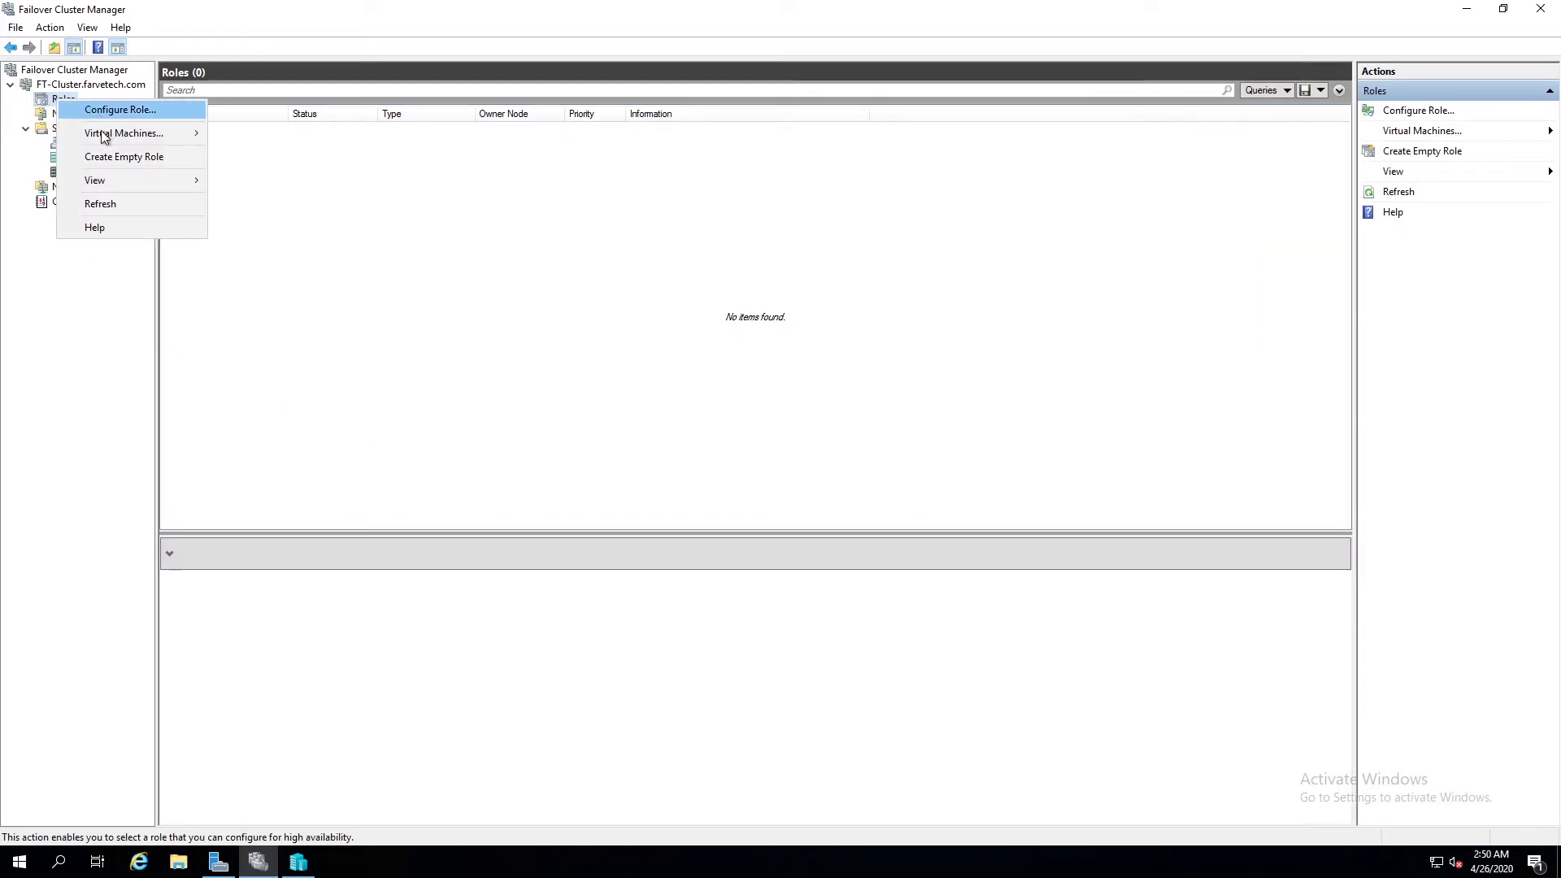
mouse_move(104, 138)
left_click(298, 133)
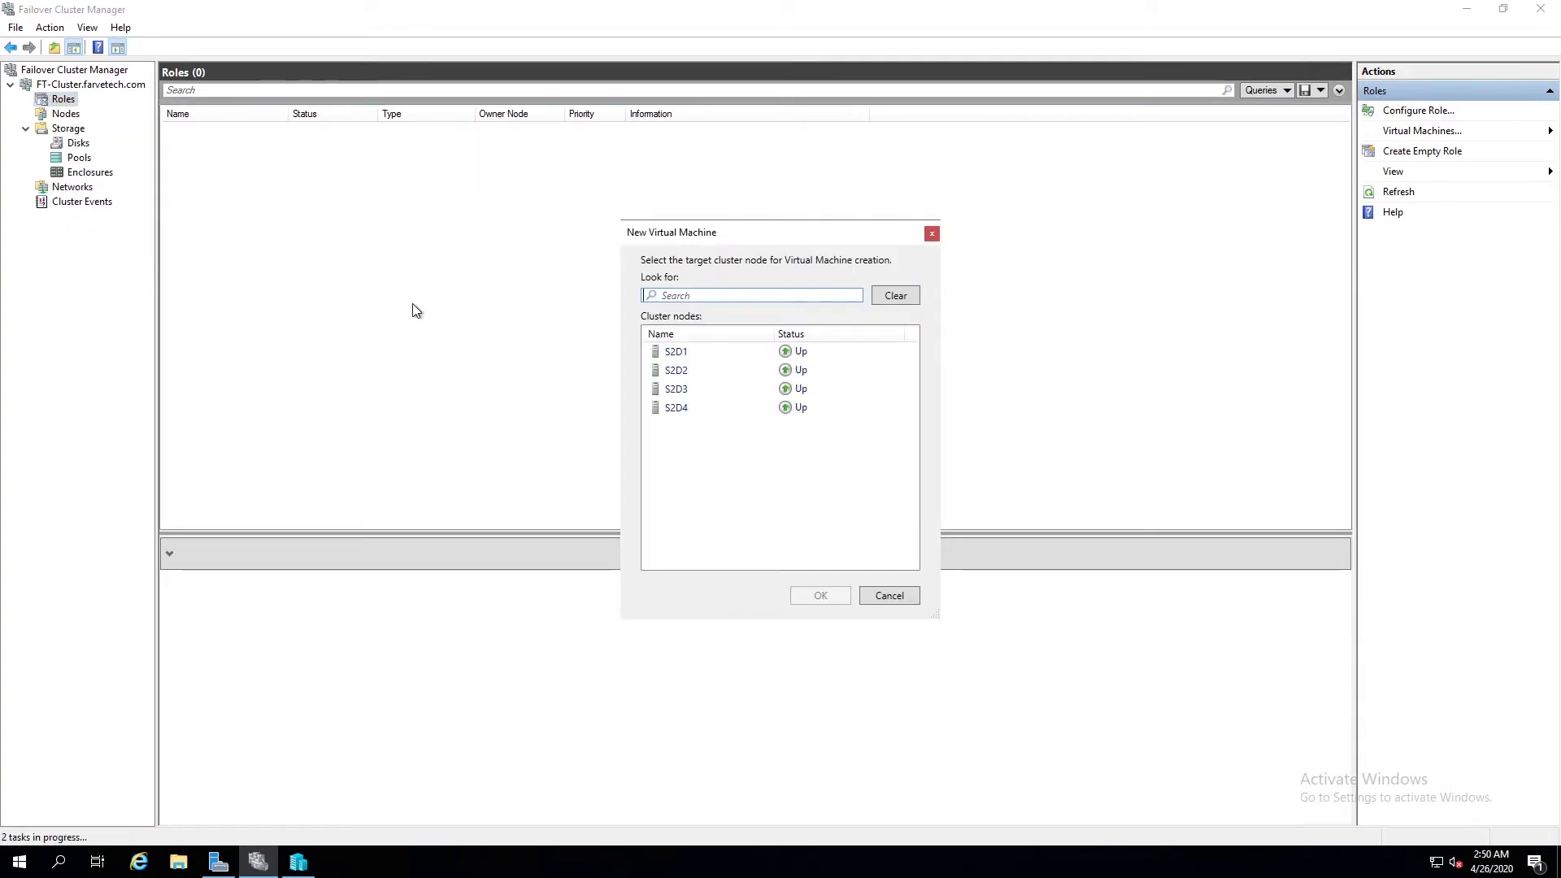
left_click(675, 354)
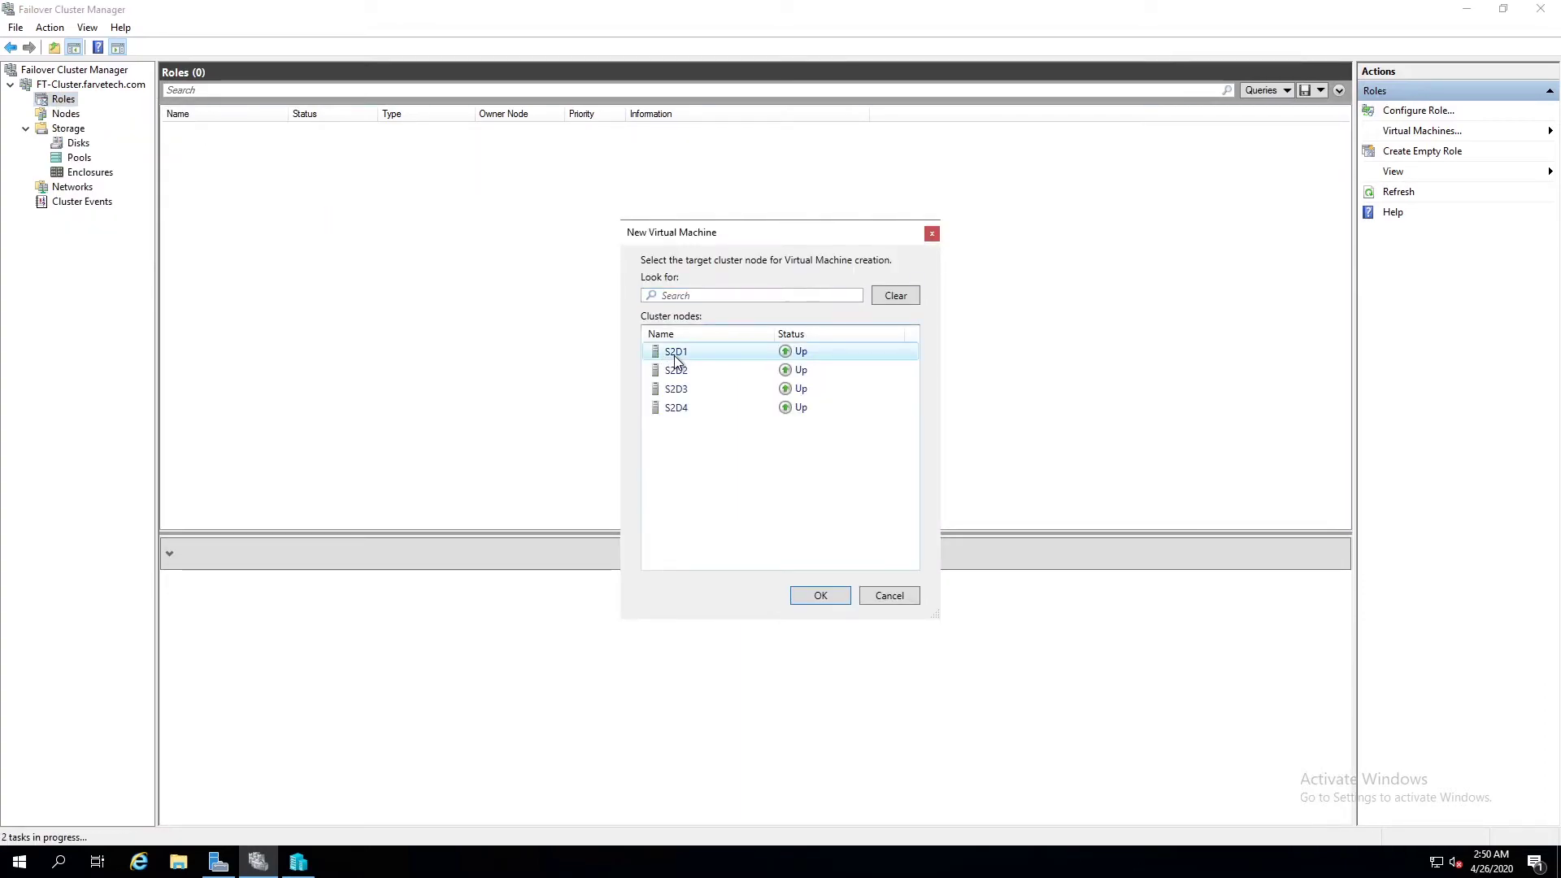
left_click(820, 596)
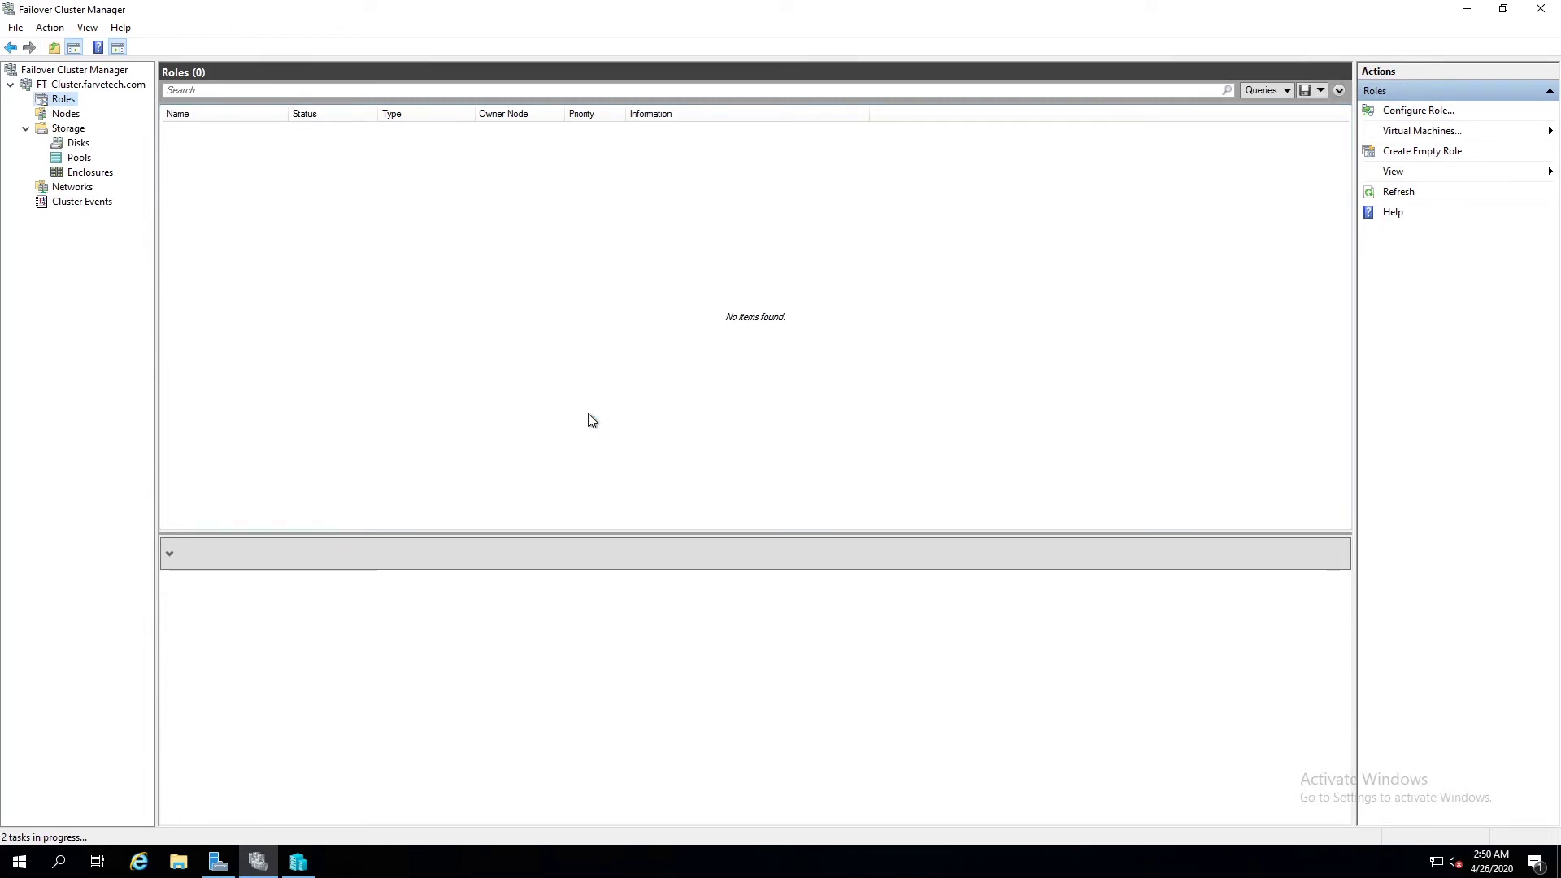
Name the VM Test, store it under C:\ClusterStorage\VMs, and make it Generation 2.
left_click(889, 614)
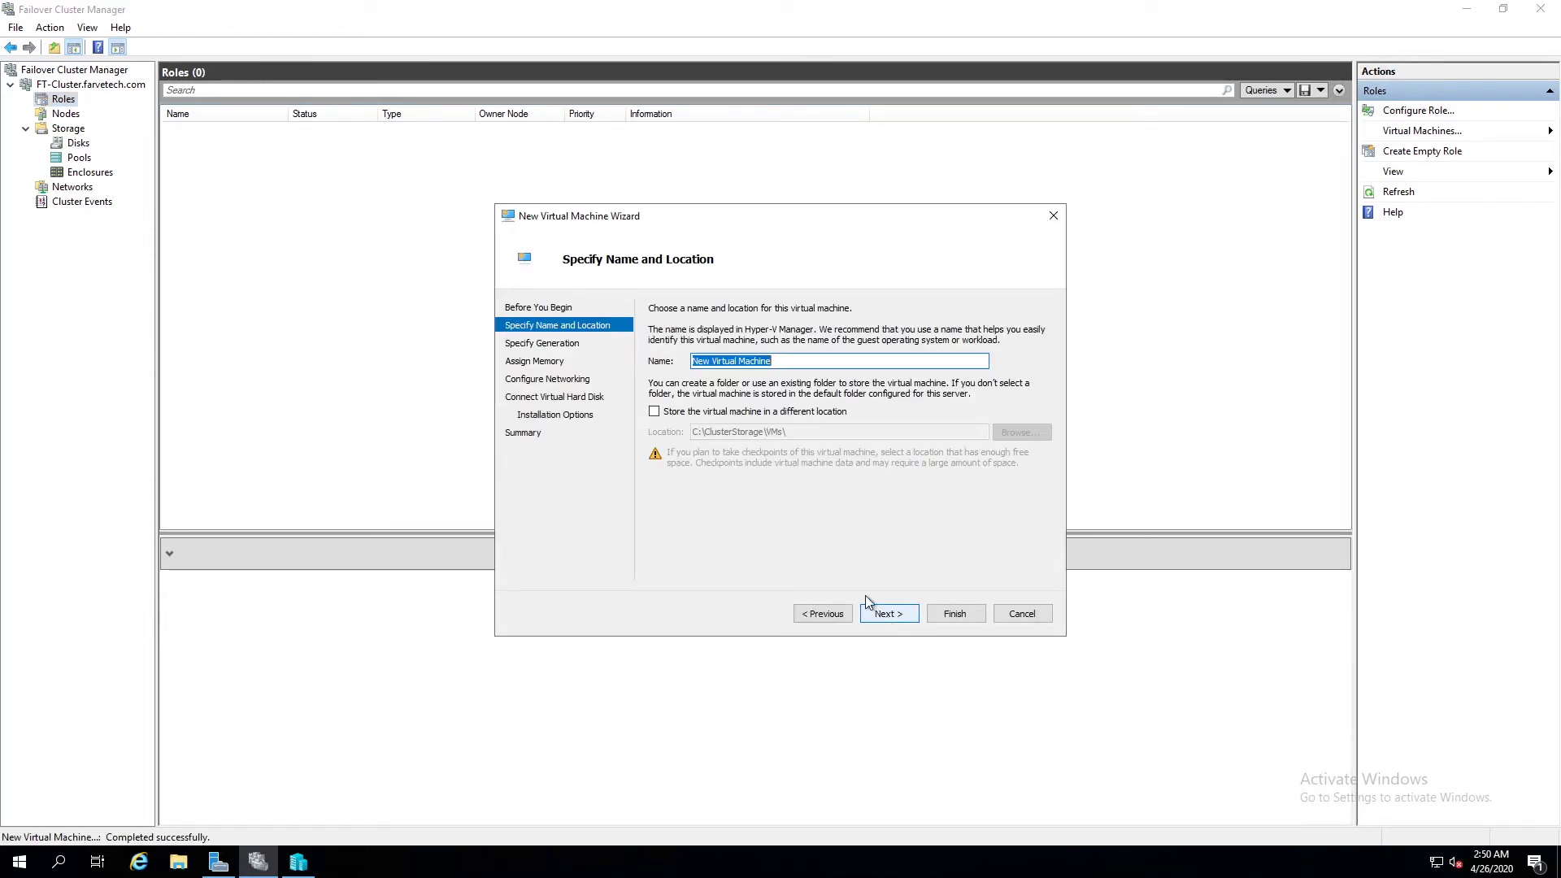
type("Test")
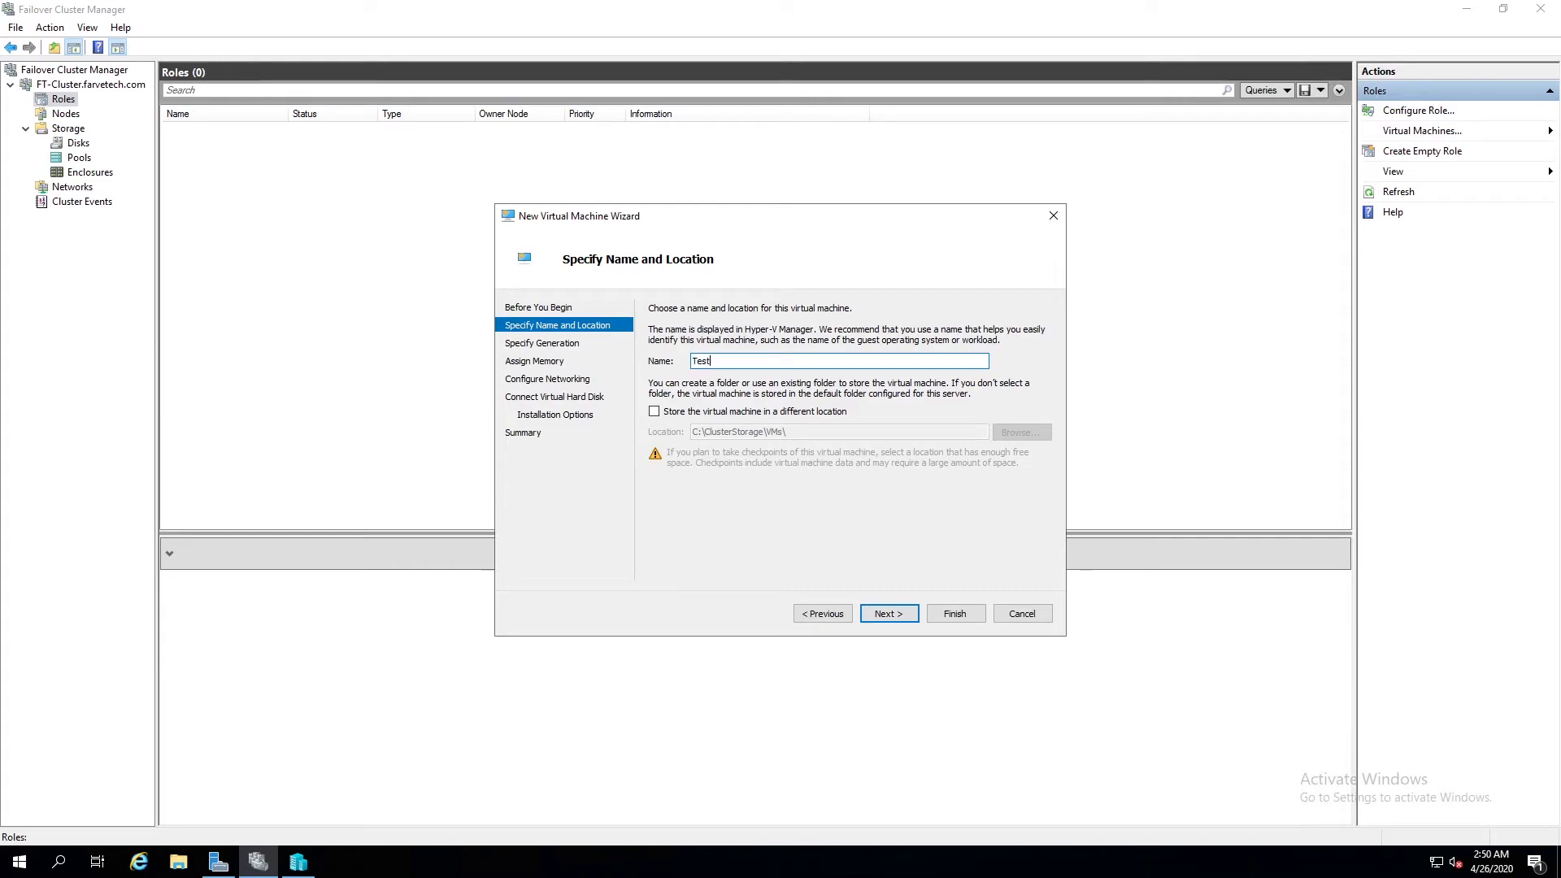
left_click(716, 413)
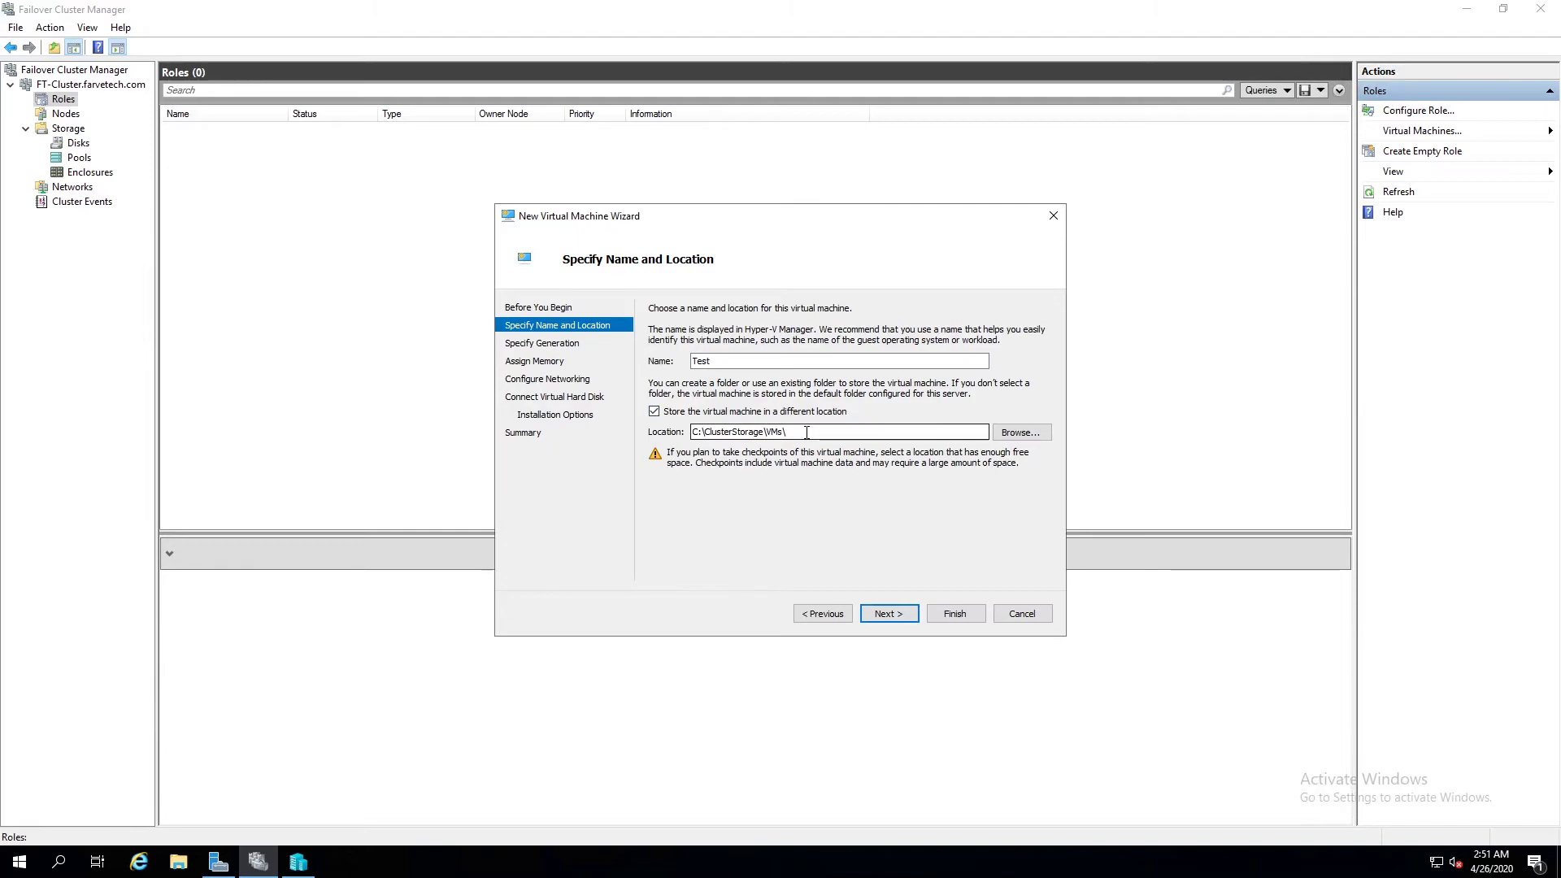
left_click(808, 432)
left_click_drag(808, 433, 693, 433)
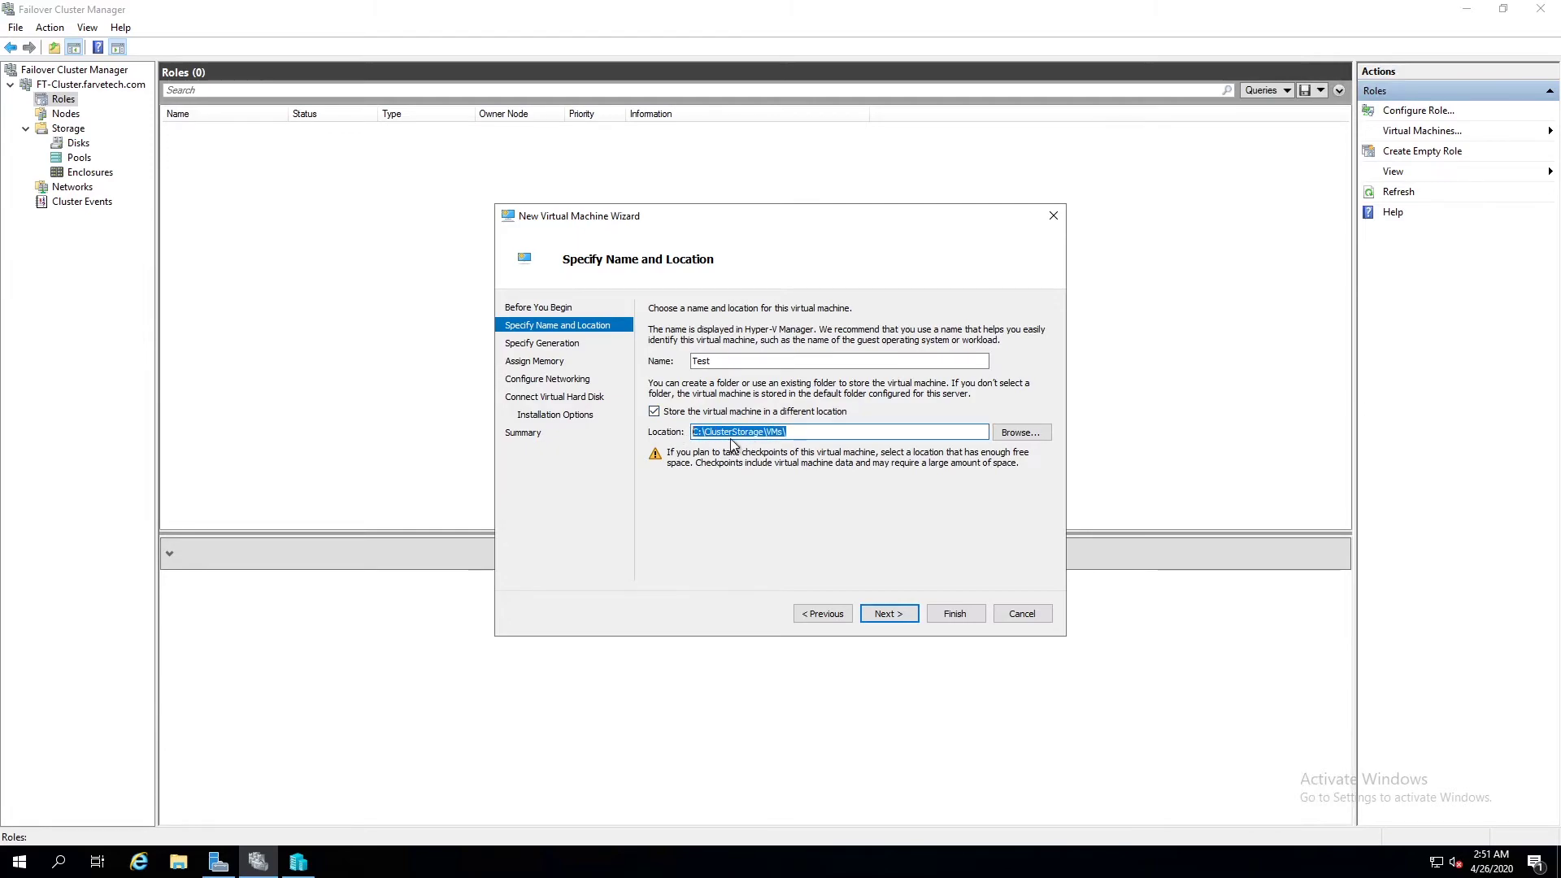
left_click(891, 614)
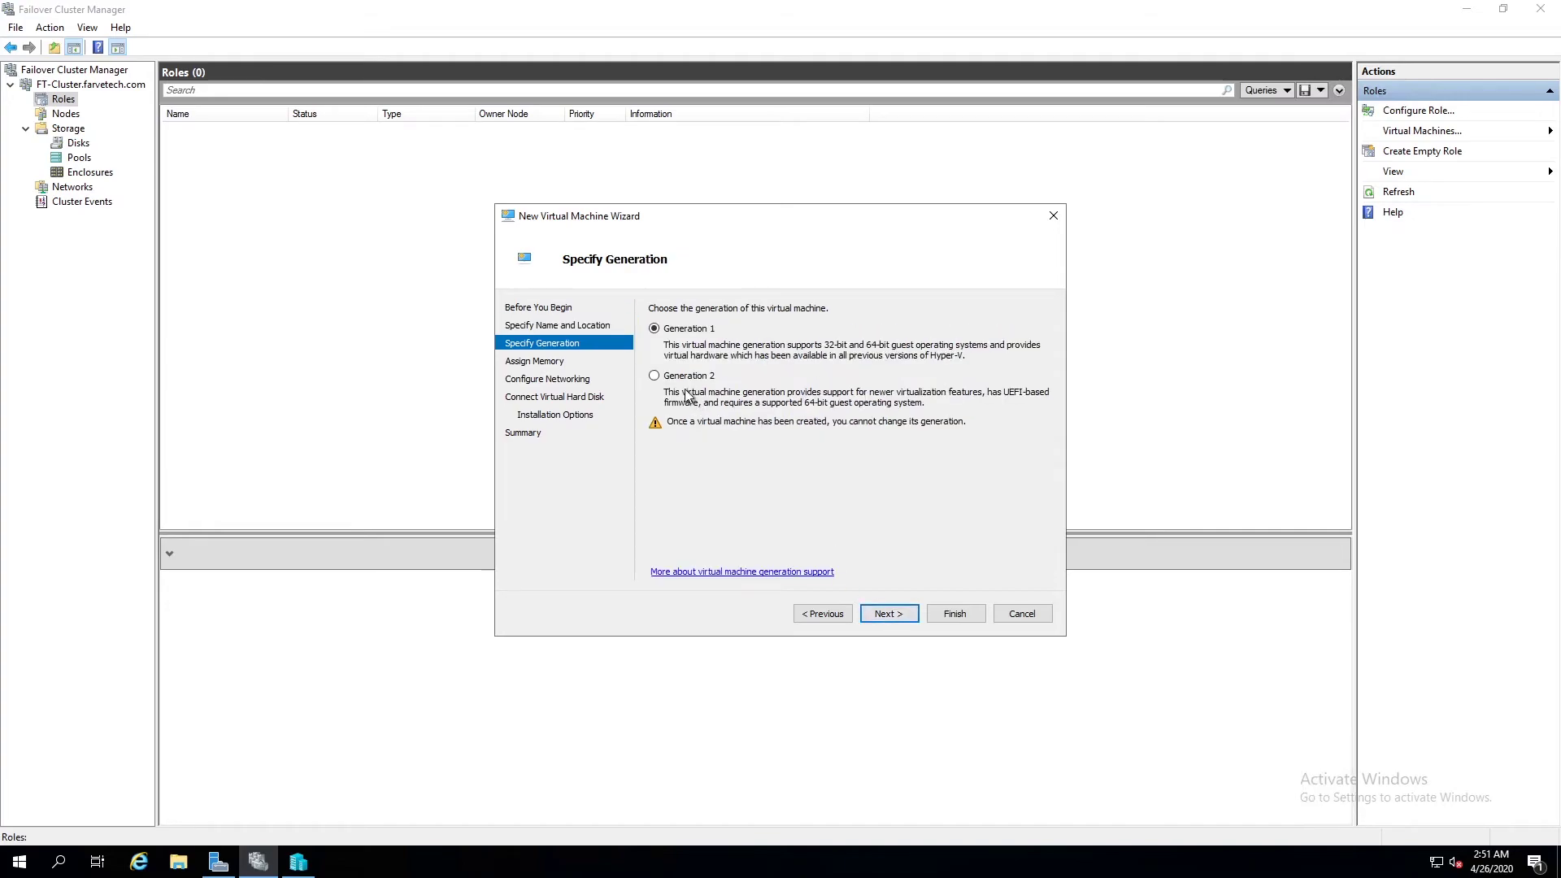
left_click(689, 375)
left_click(888, 617)
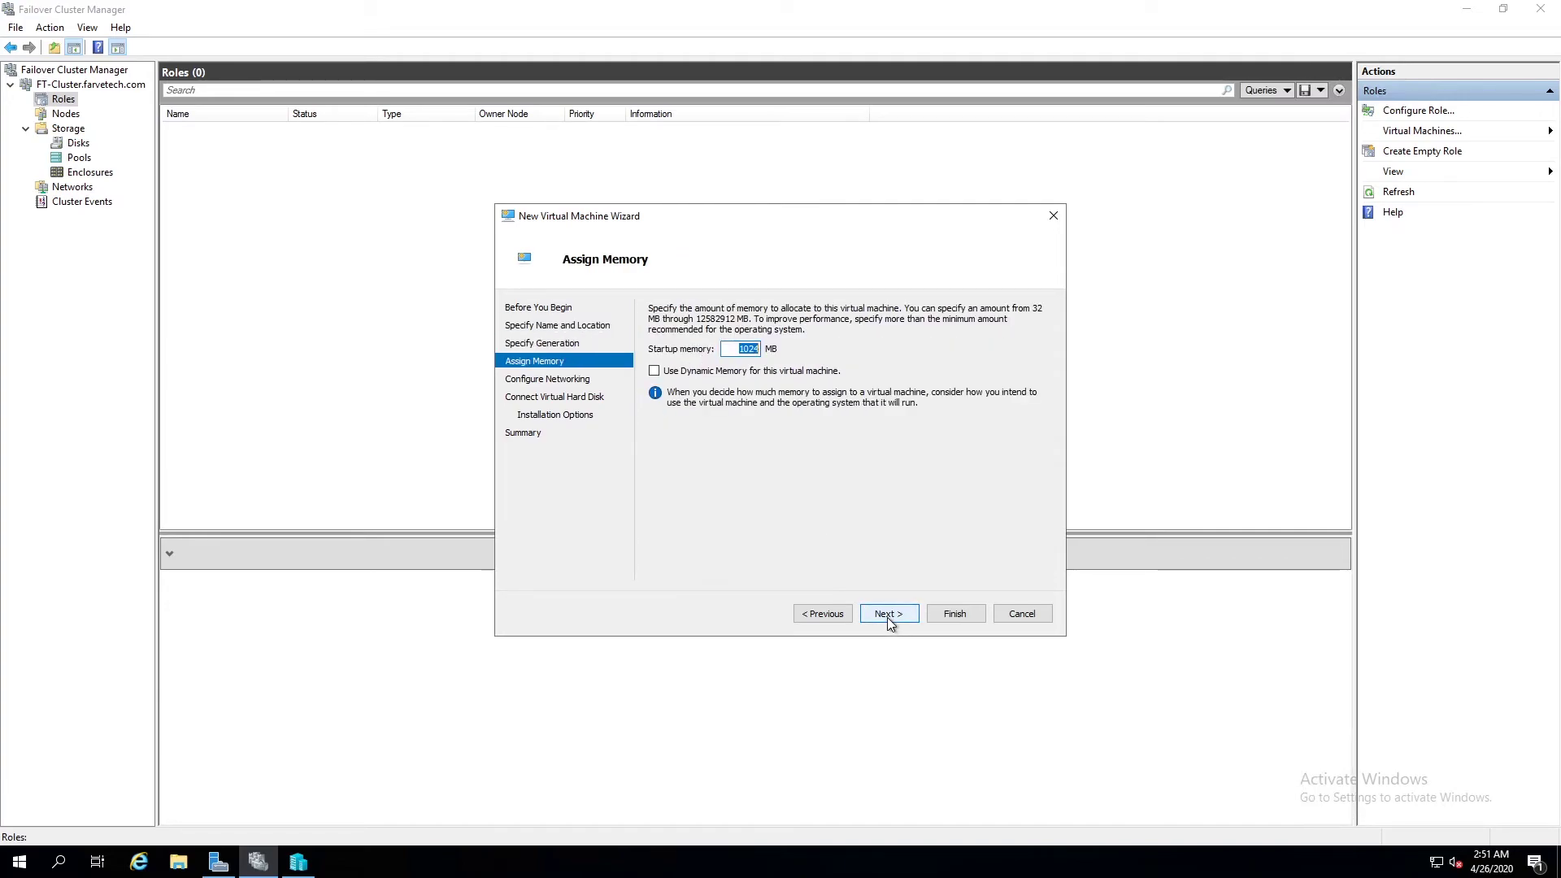
Connect Test to ConvergedSwitch with a new Test.vhdx disk and create the machine.
left_click(888, 617)
left_click(777, 343)
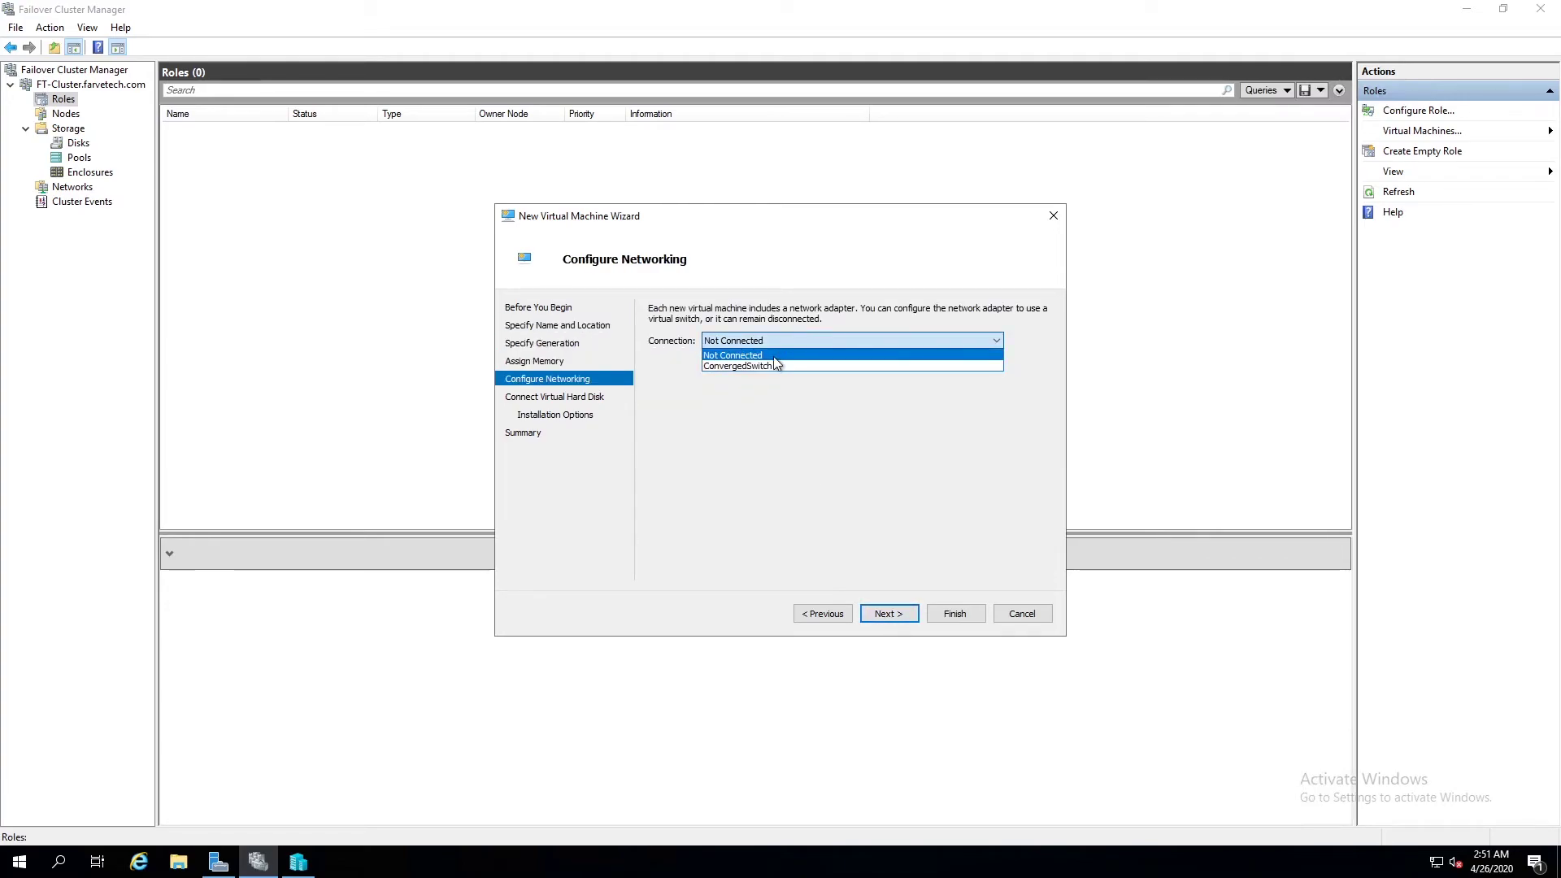
left_click(775, 365)
left_click(889, 615)
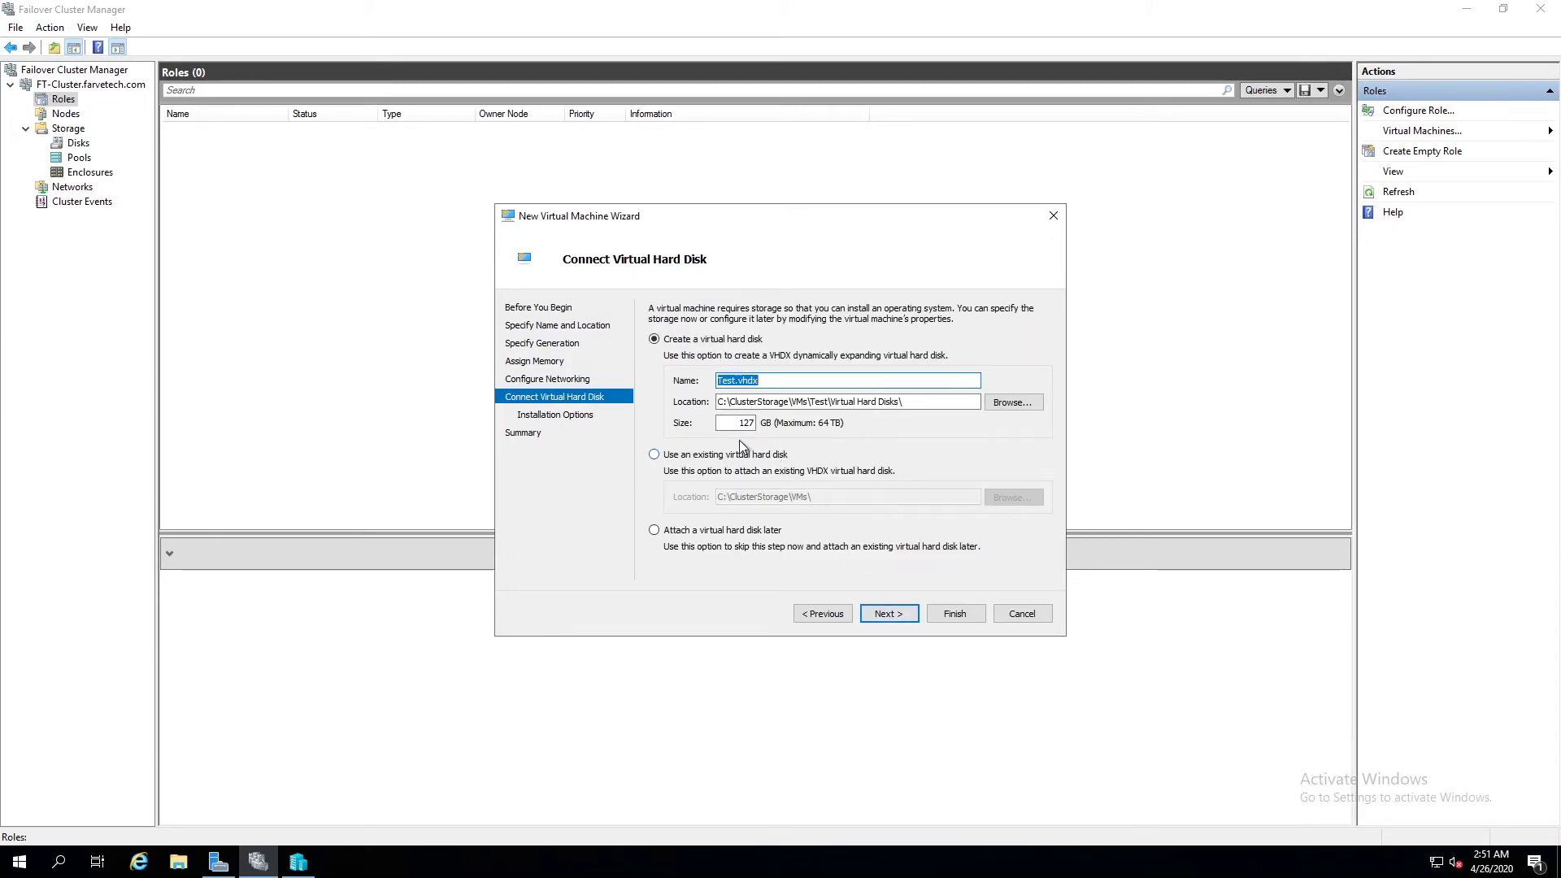
left_click(888, 613)
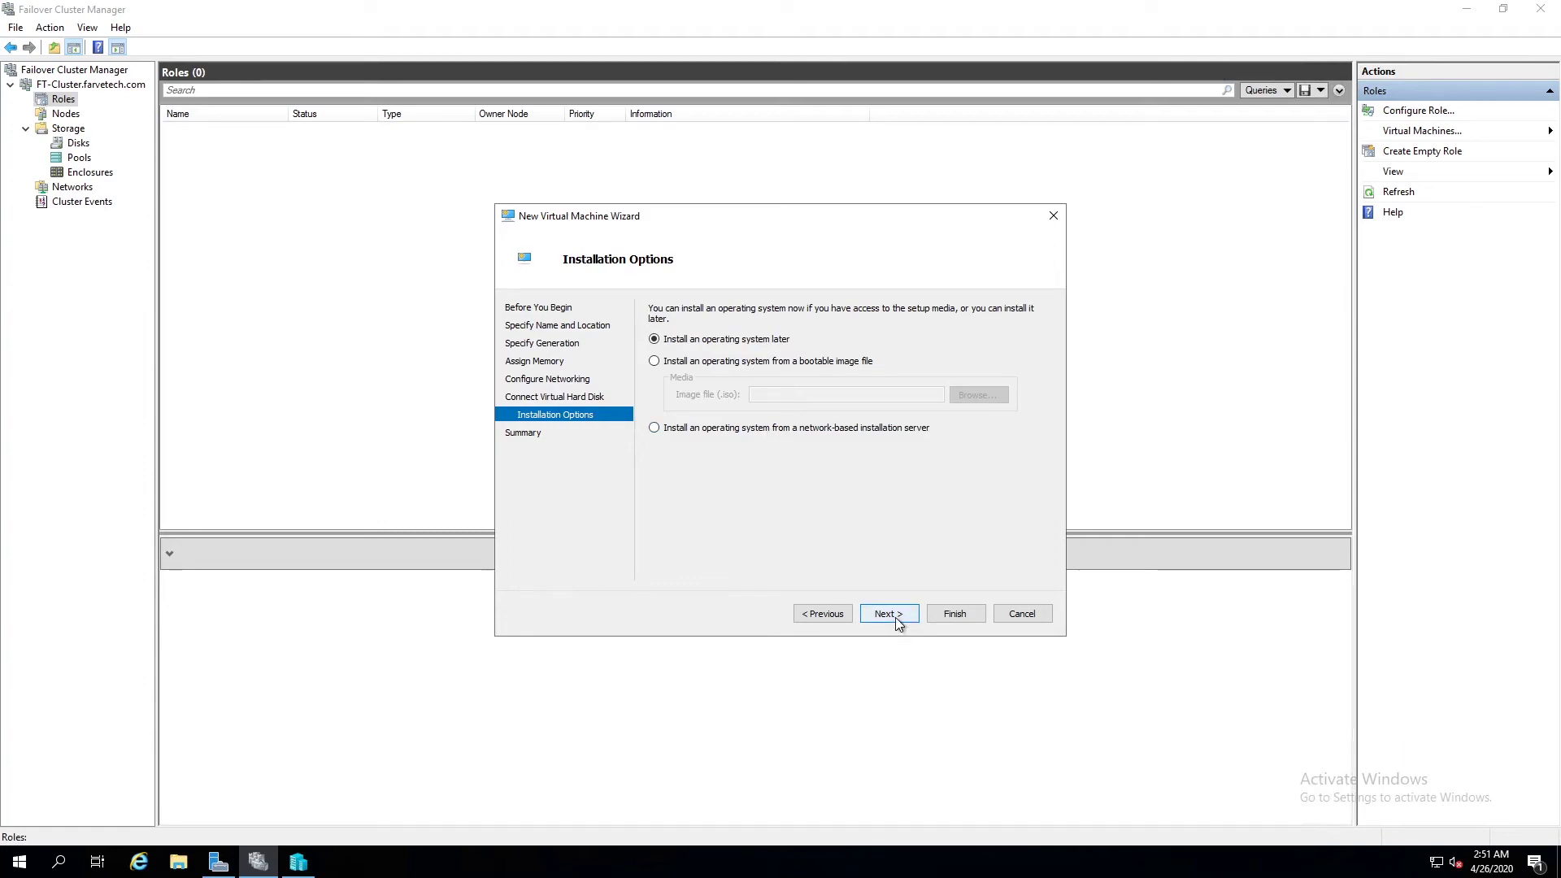
left_click(894, 617)
left_click(949, 613)
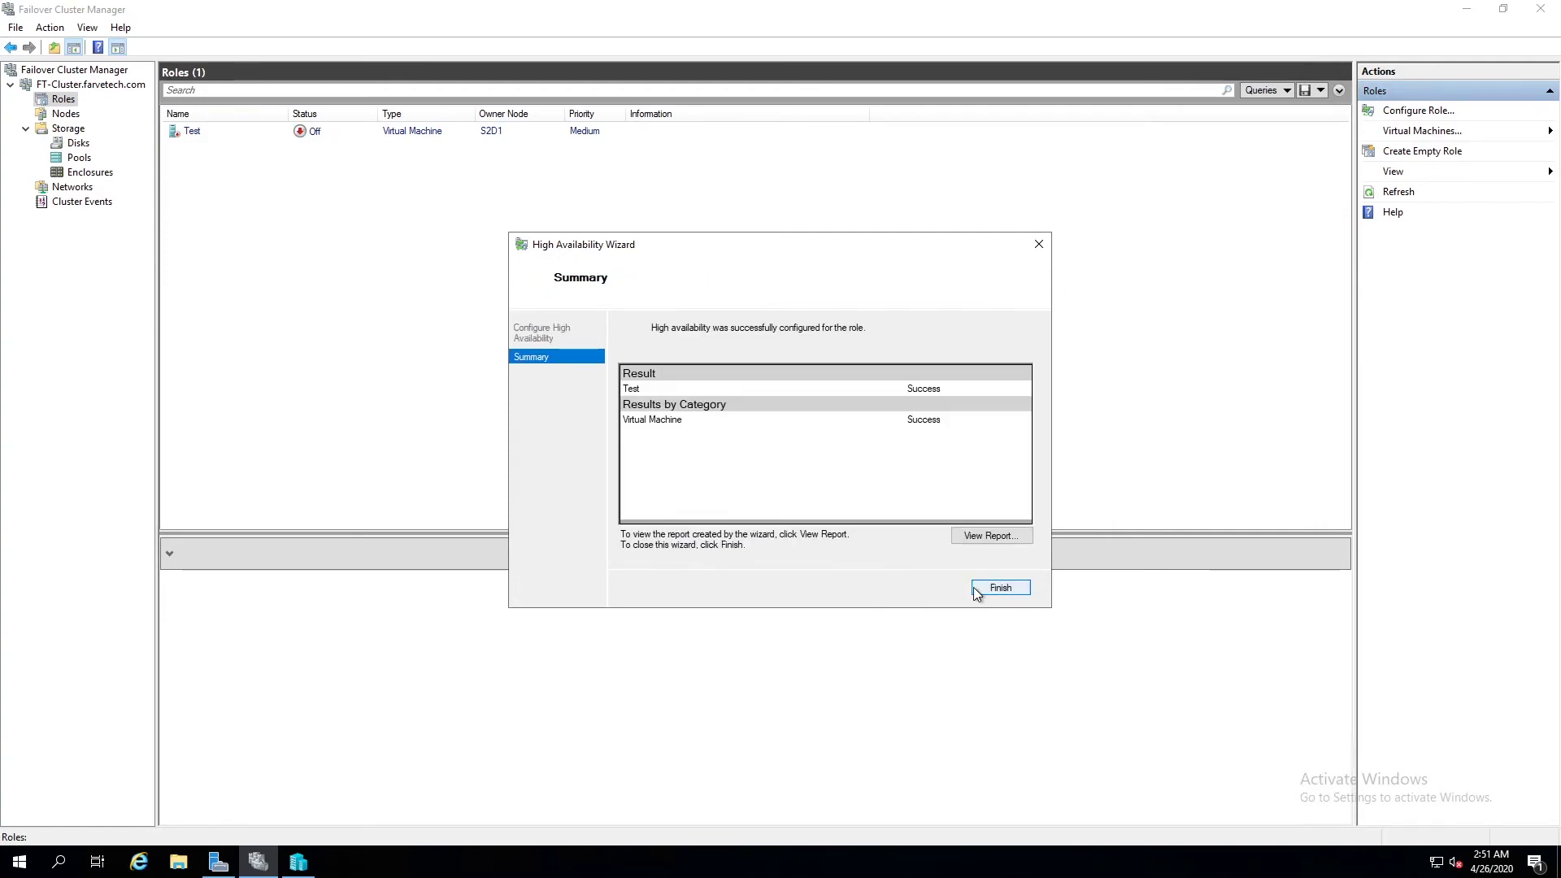
Close the high availability summary and bring up actions for the new Test role.
left_click(1000, 588)
left_click(202, 131)
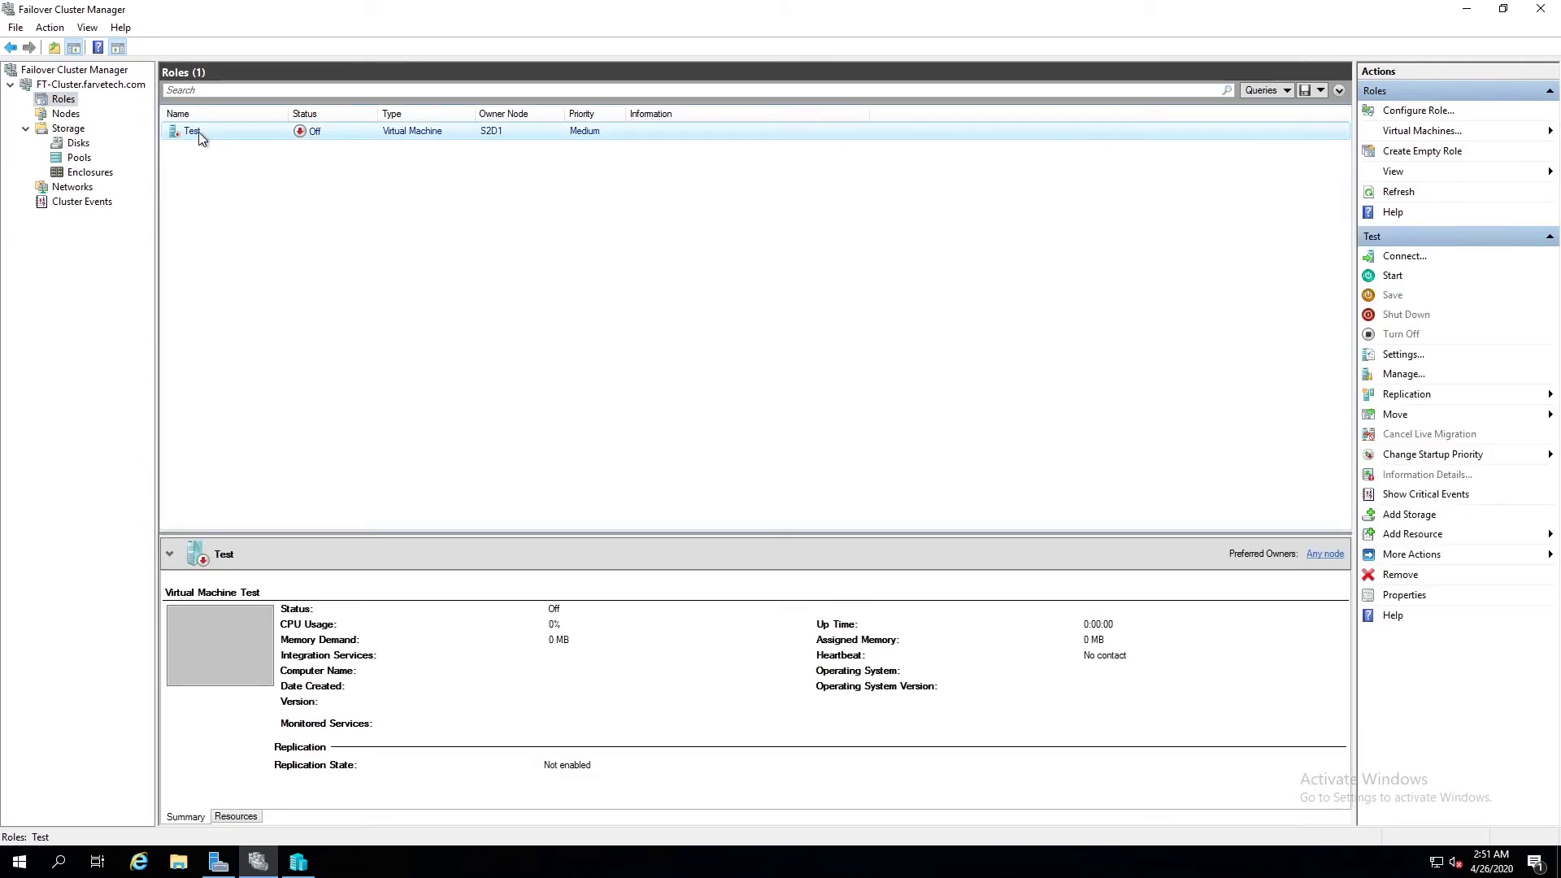
right_click(199, 132)
Open Test's settings and review its processor and the Test.vhdx hard drive path.
left_click(273, 240)
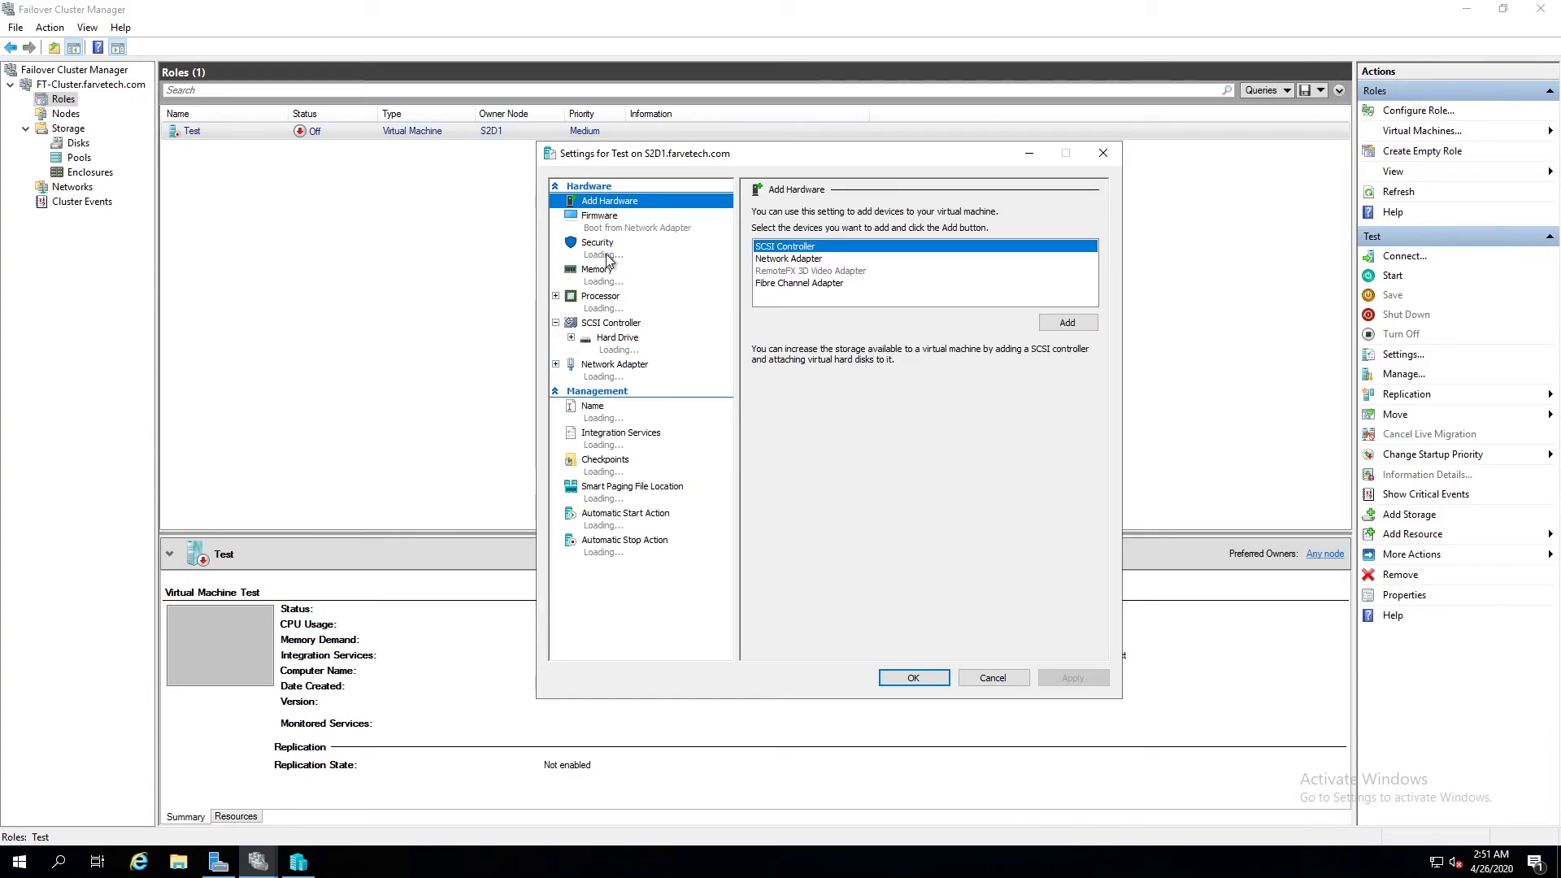
left_click(618, 307)
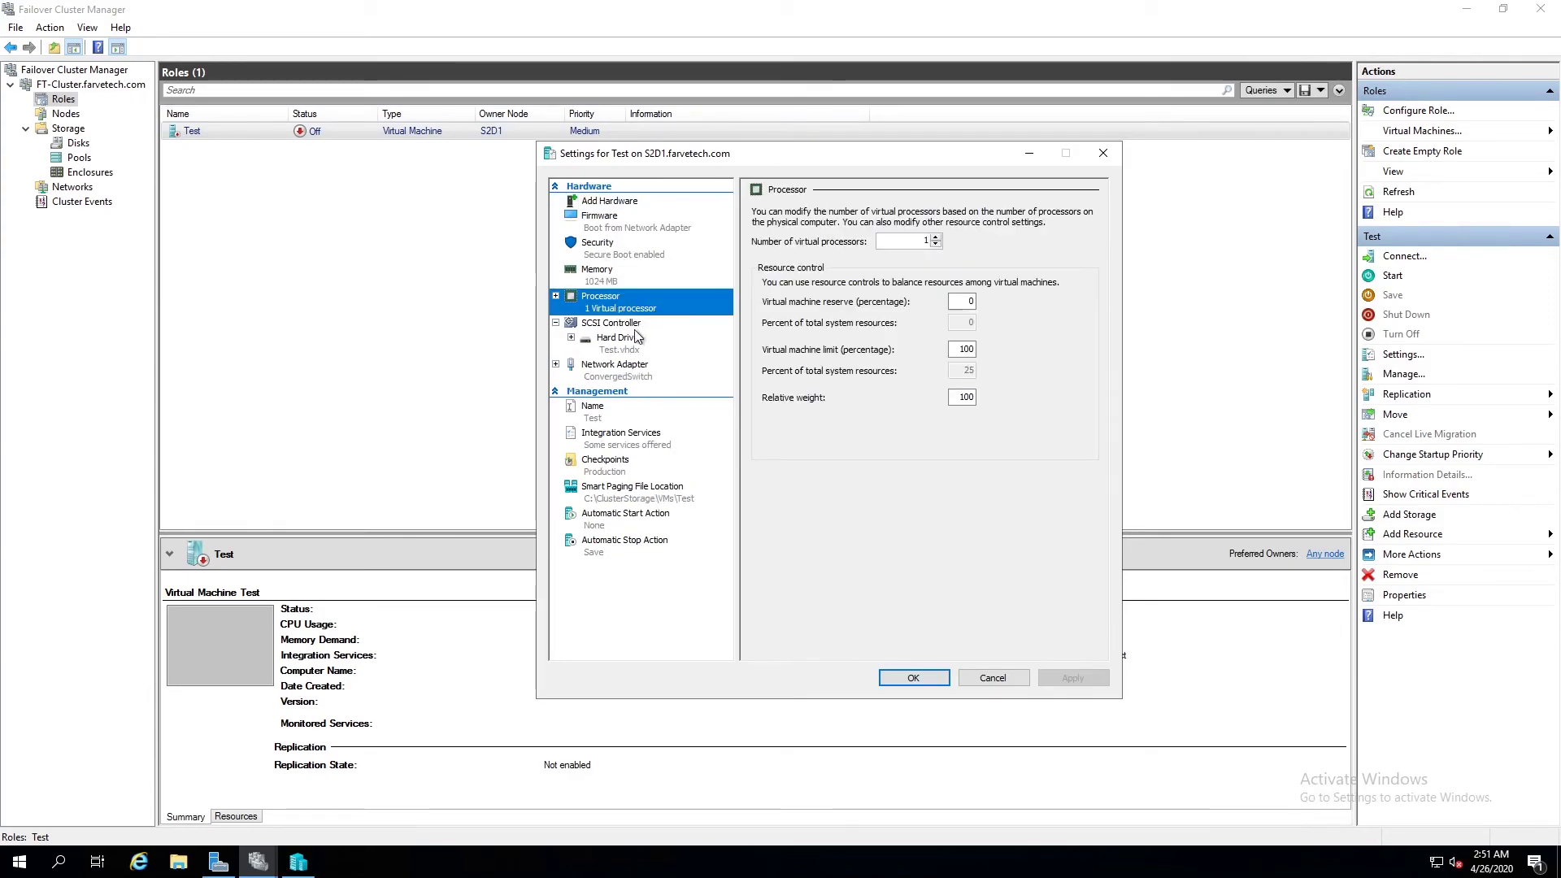
left_click(622, 350)
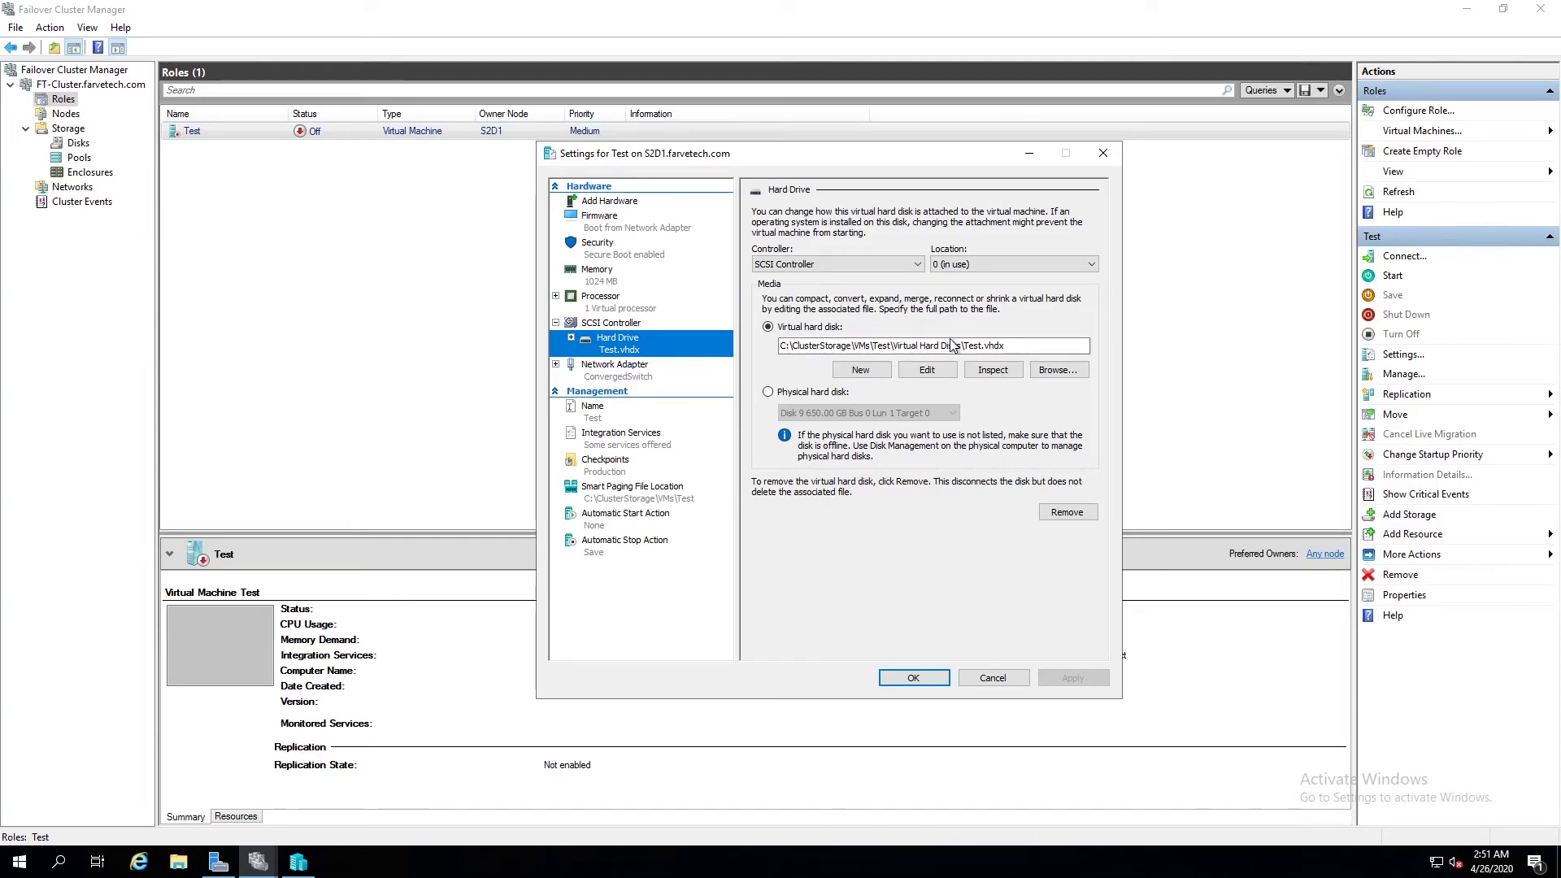
left_click_drag(1011, 348, 641, 335)
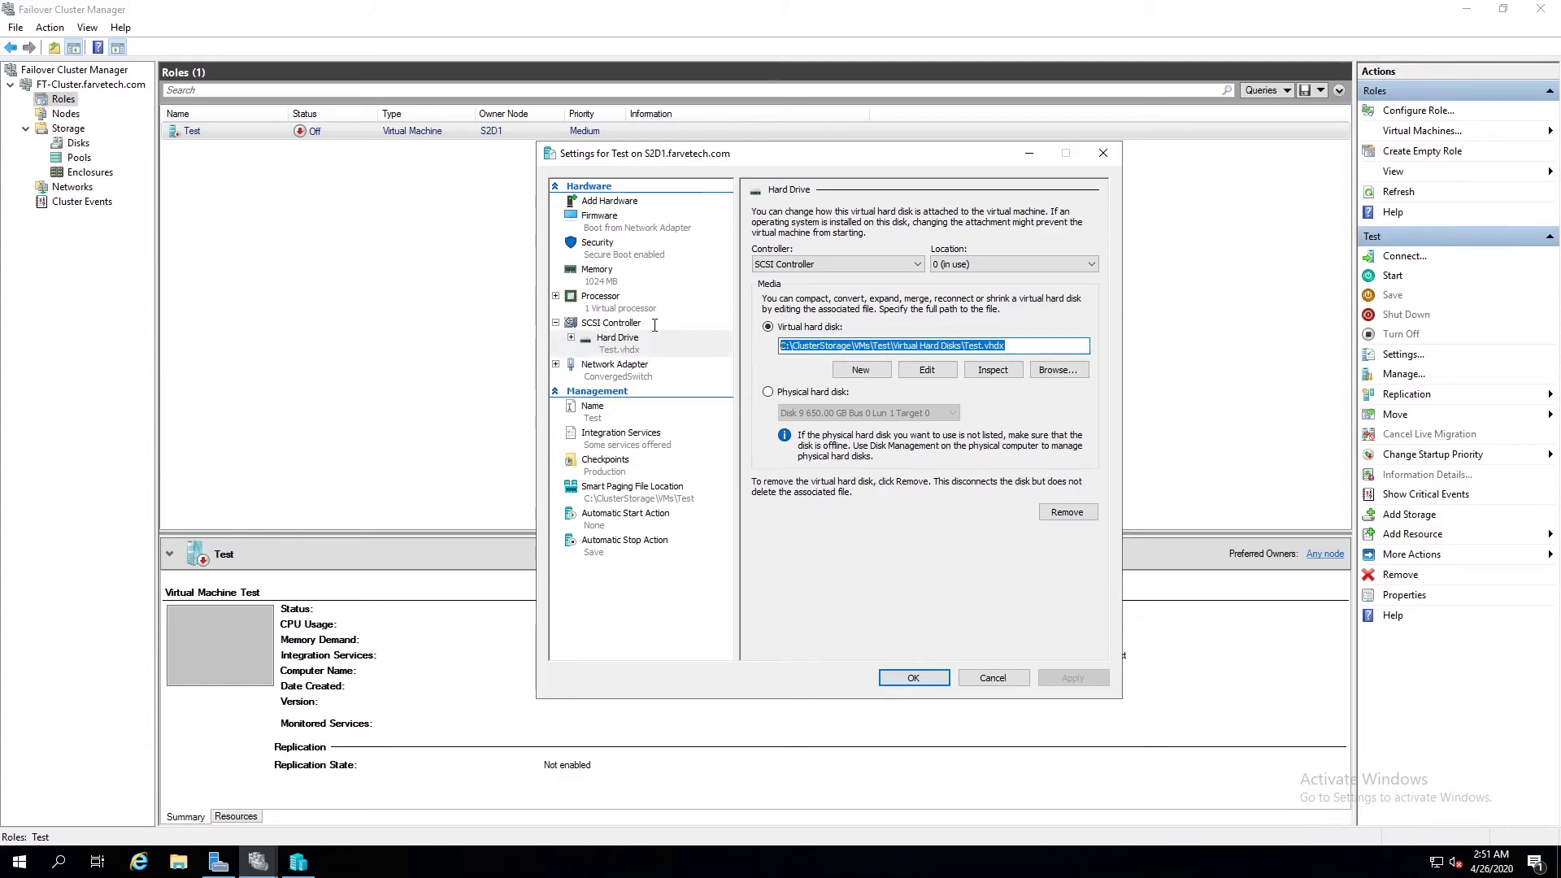